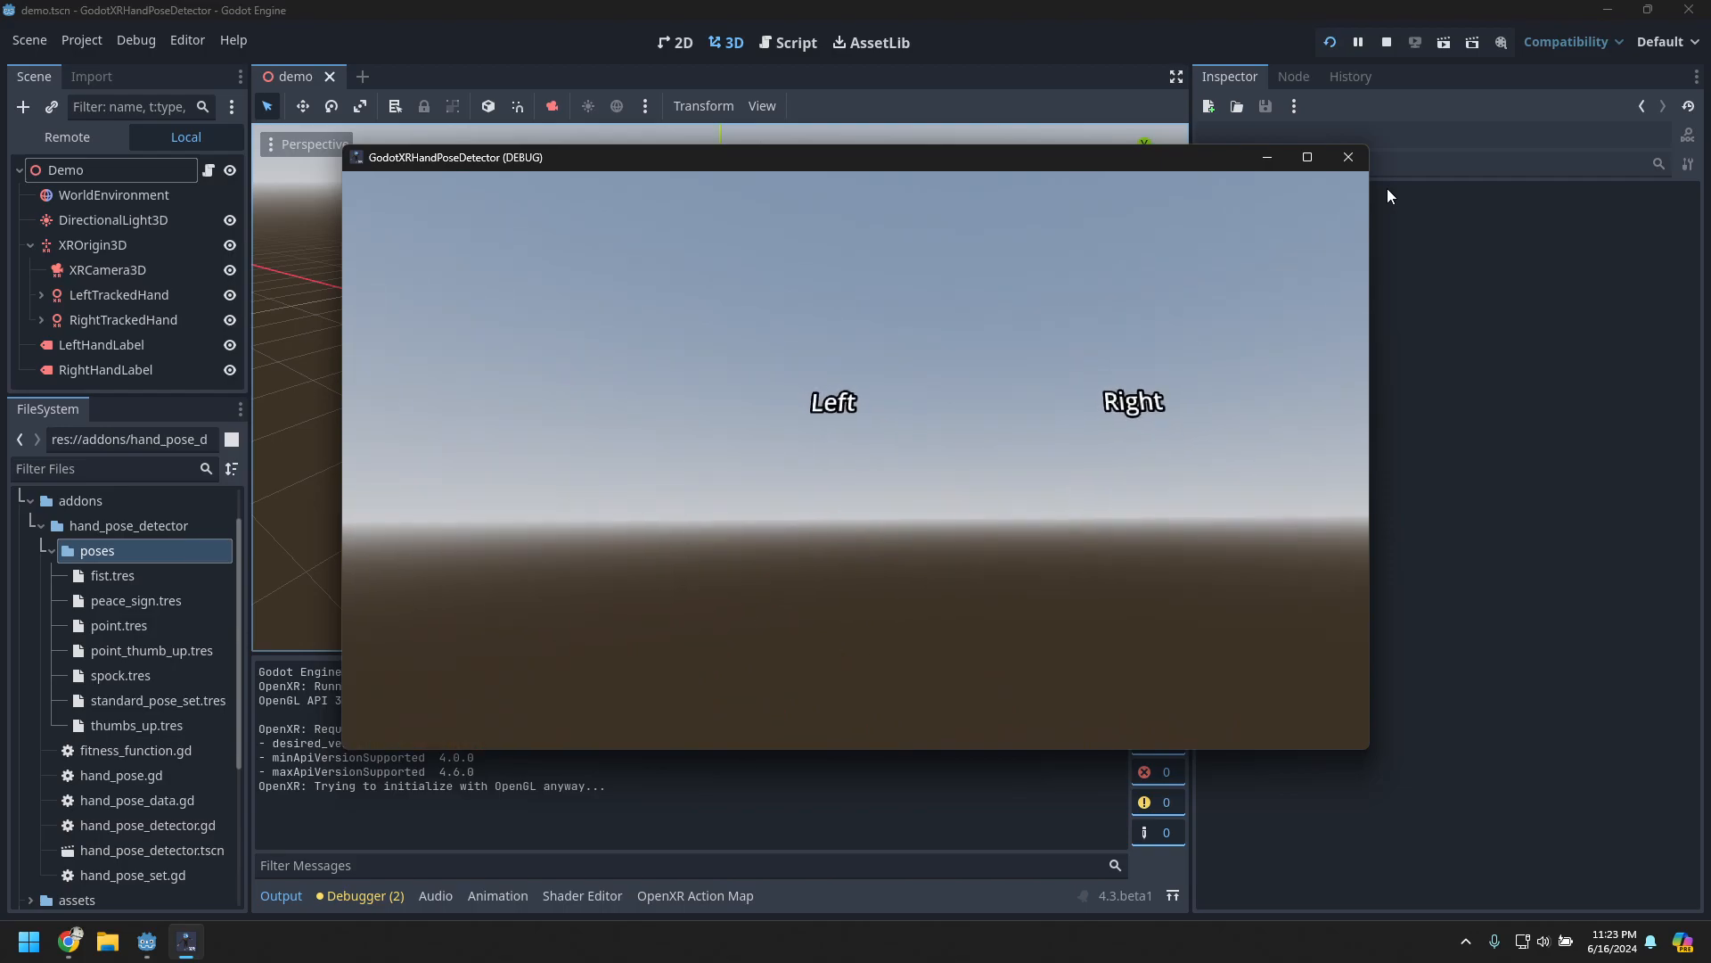
- Close the running demo and look at the Metal pose in the browser's Godot XR Tools hand poses reference
{"action": "left_click", "coordinate": [1349, 157]}
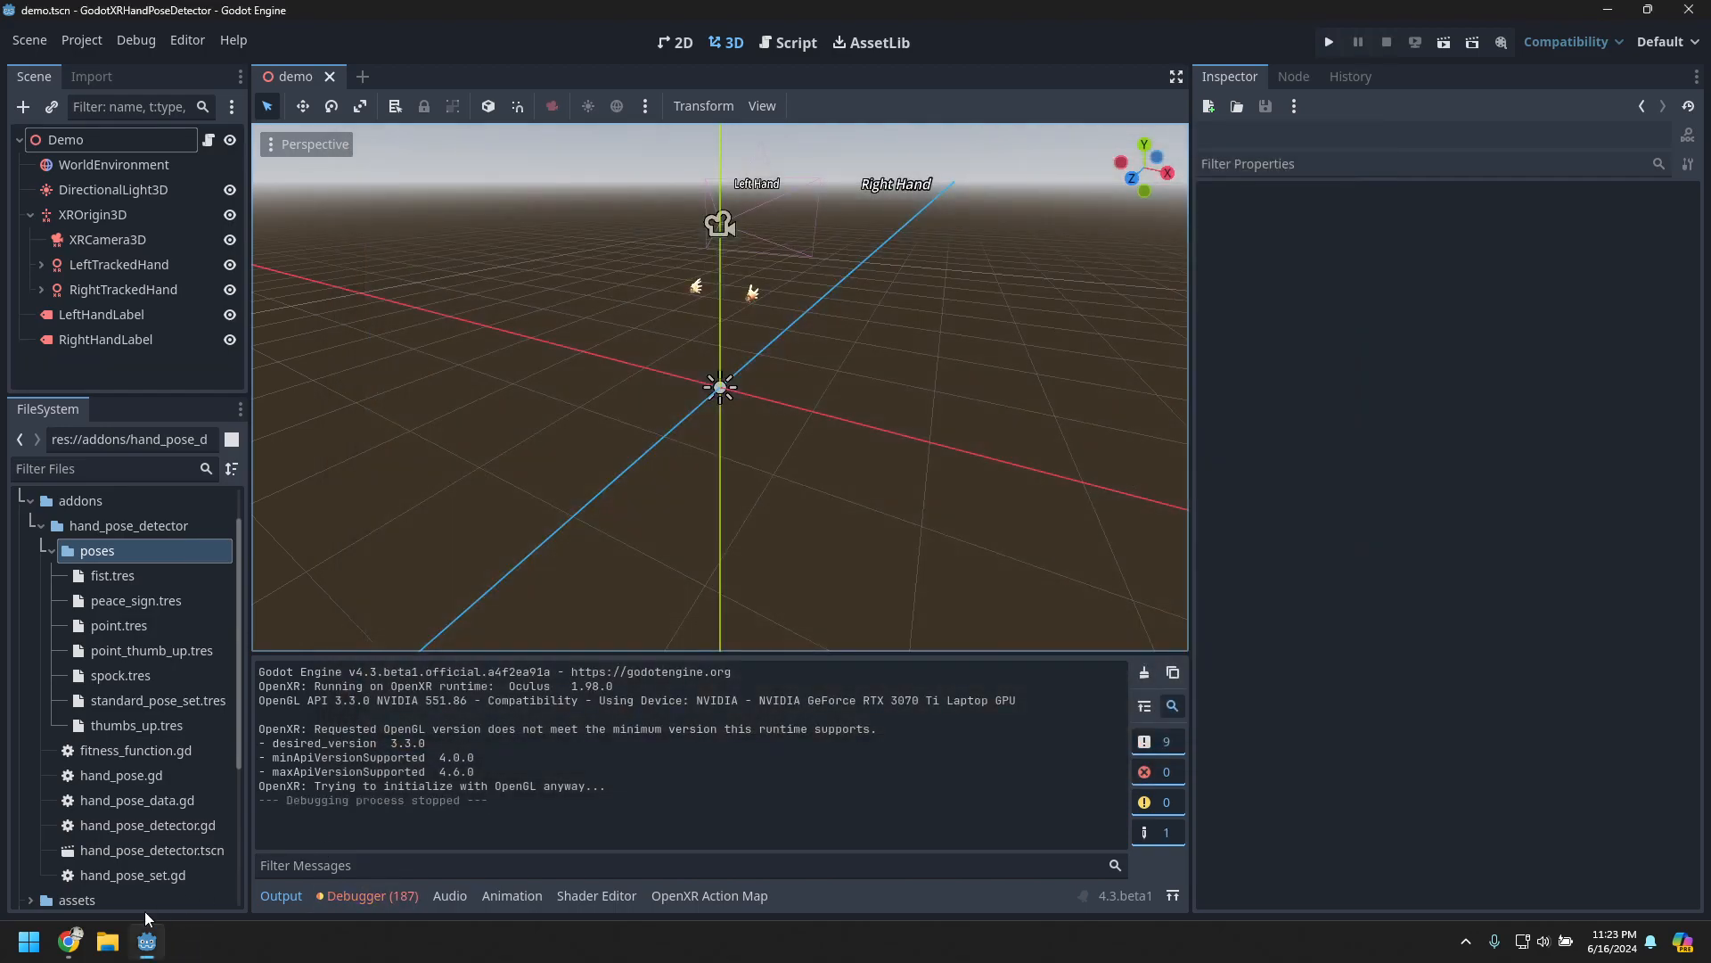
{"action": "left_click", "coordinate": [69, 942]}
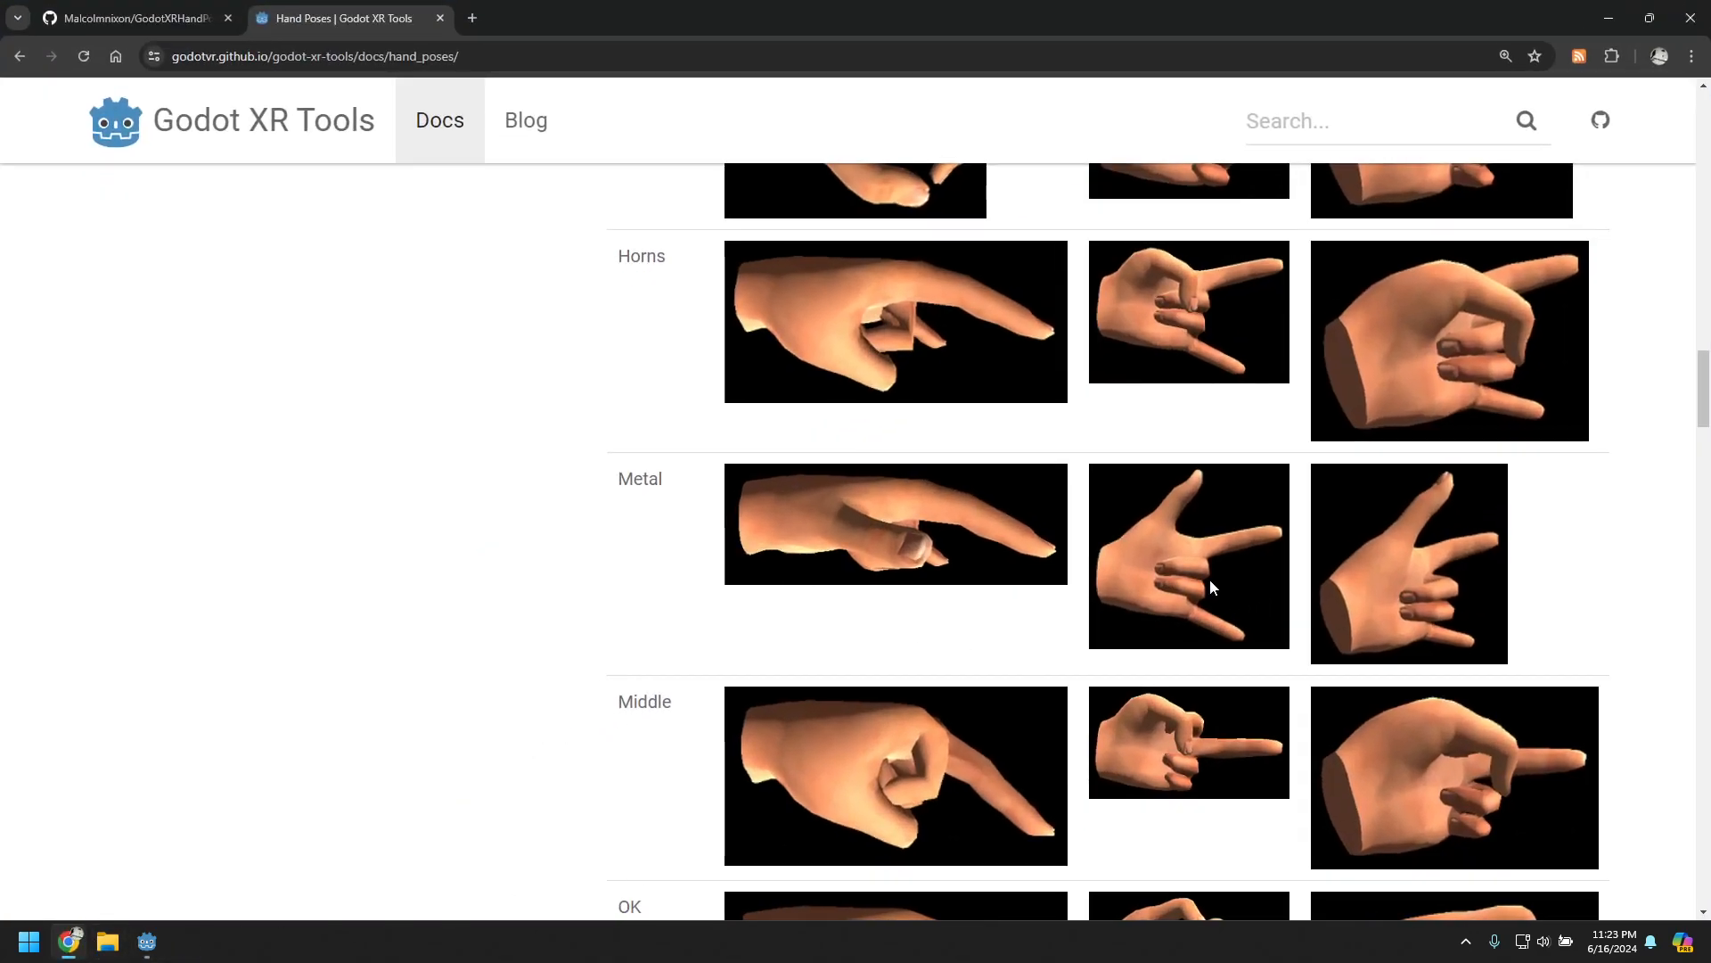
{"action": "left_click", "coordinate": [1615, 25]}
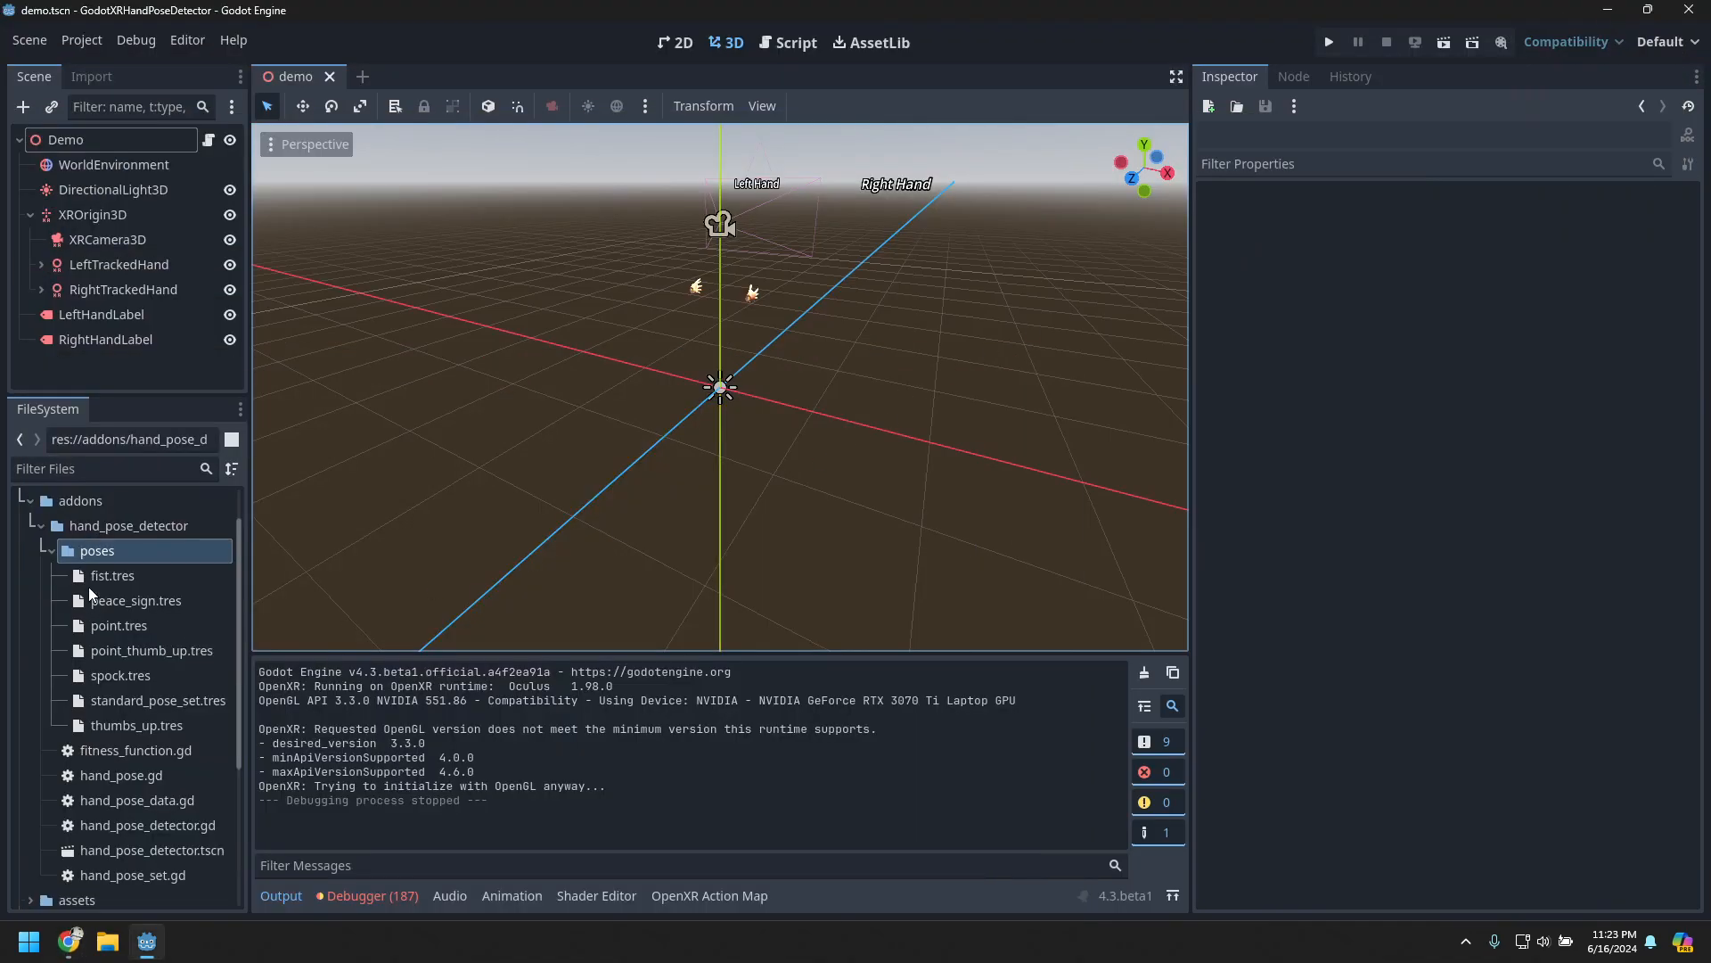
- Create a new base Resource named metal.tres in the poses folder
{"action": "right_click", "coordinate": [94, 554]}
{"action": "mouse_move", "coordinate": [226, 551]}
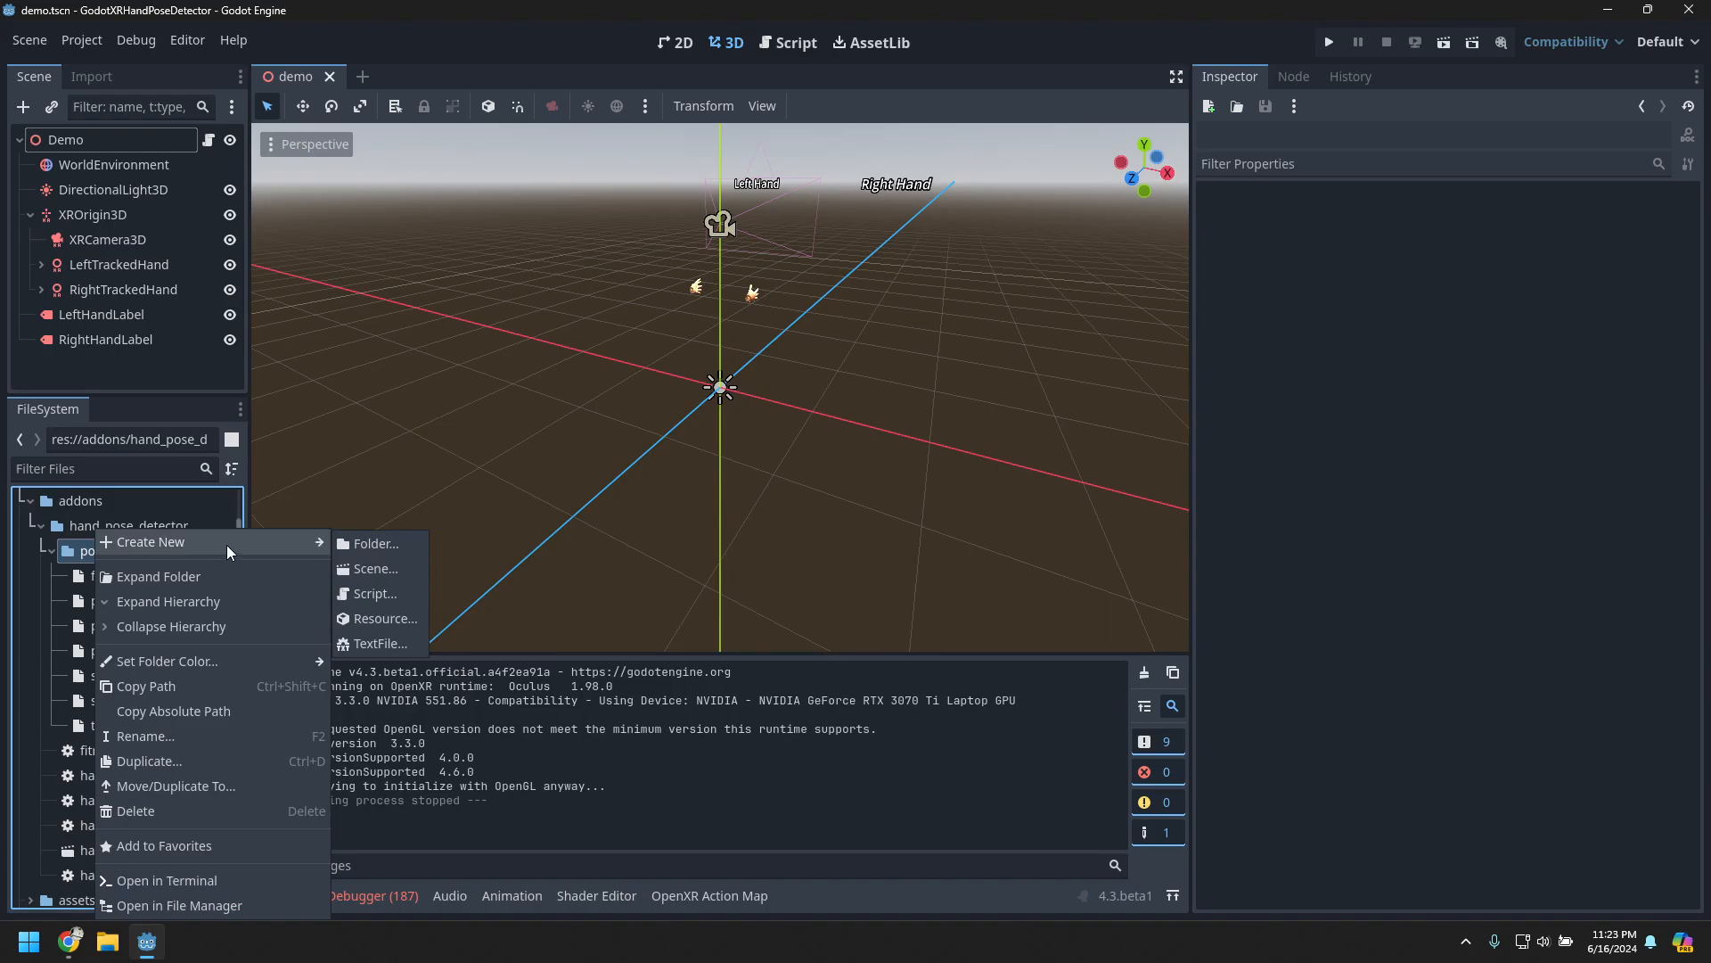
{"action": "left_click", "coordinate": [387, 617]}
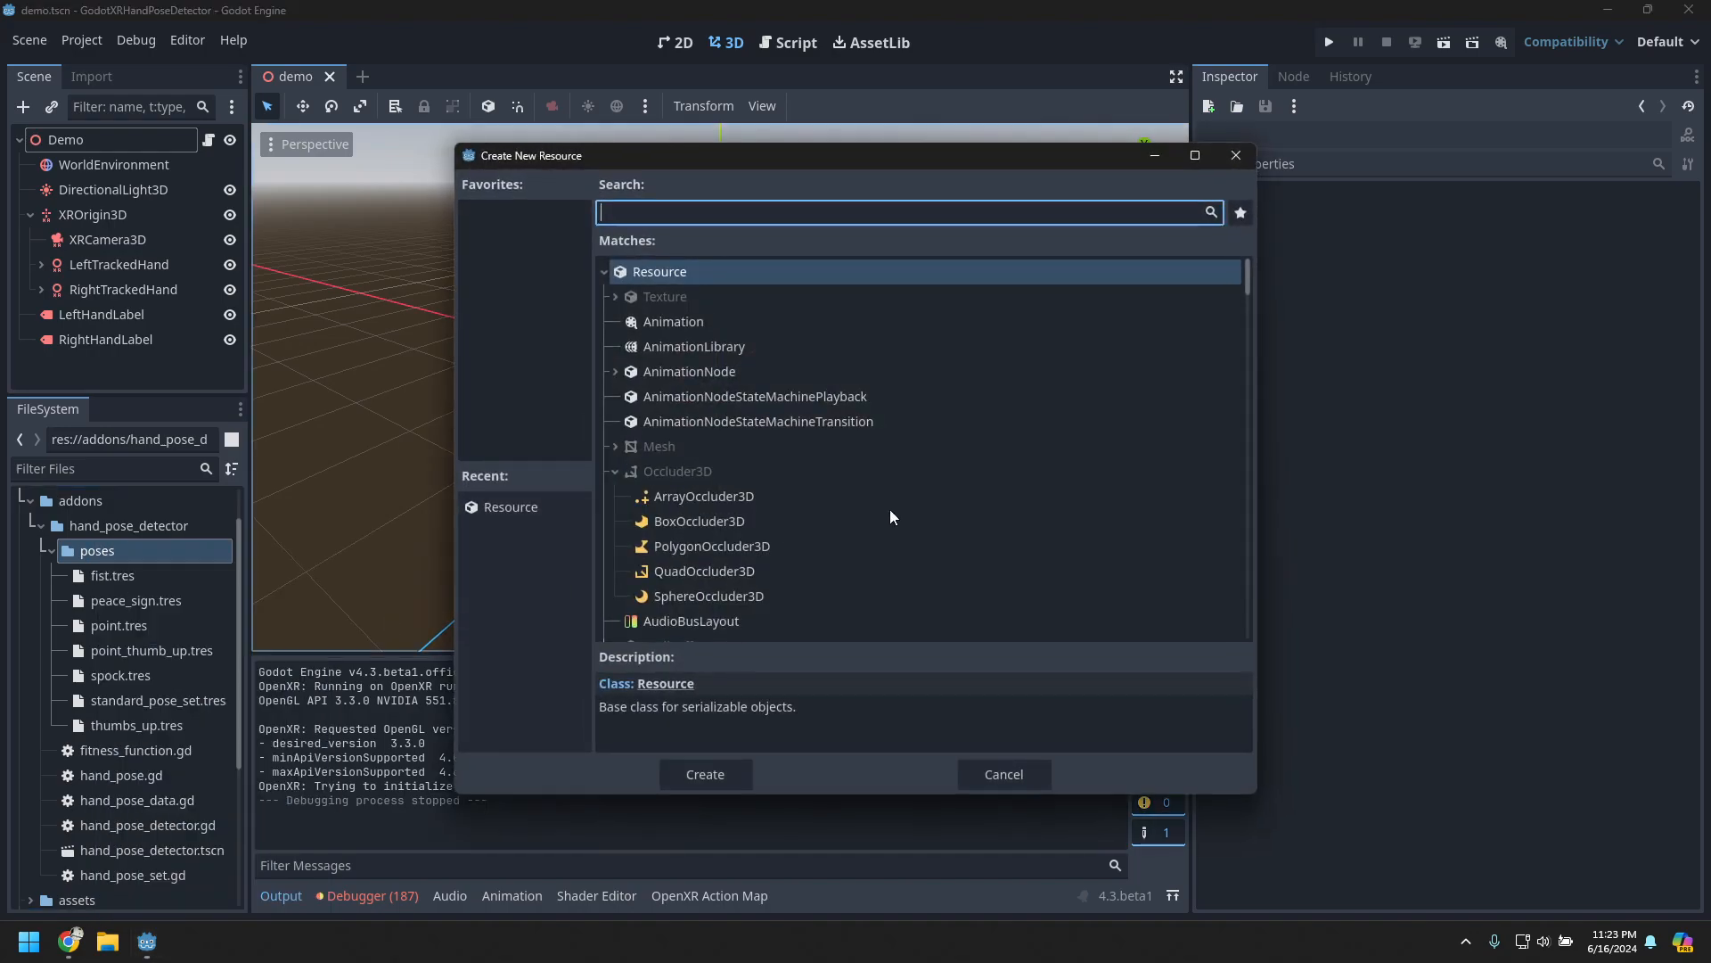
{"action": "double_click", "coordinate": [666, 273]}
{"action": "type", "text": "metal.tres"}
{"action": "key", "text": "Return"}
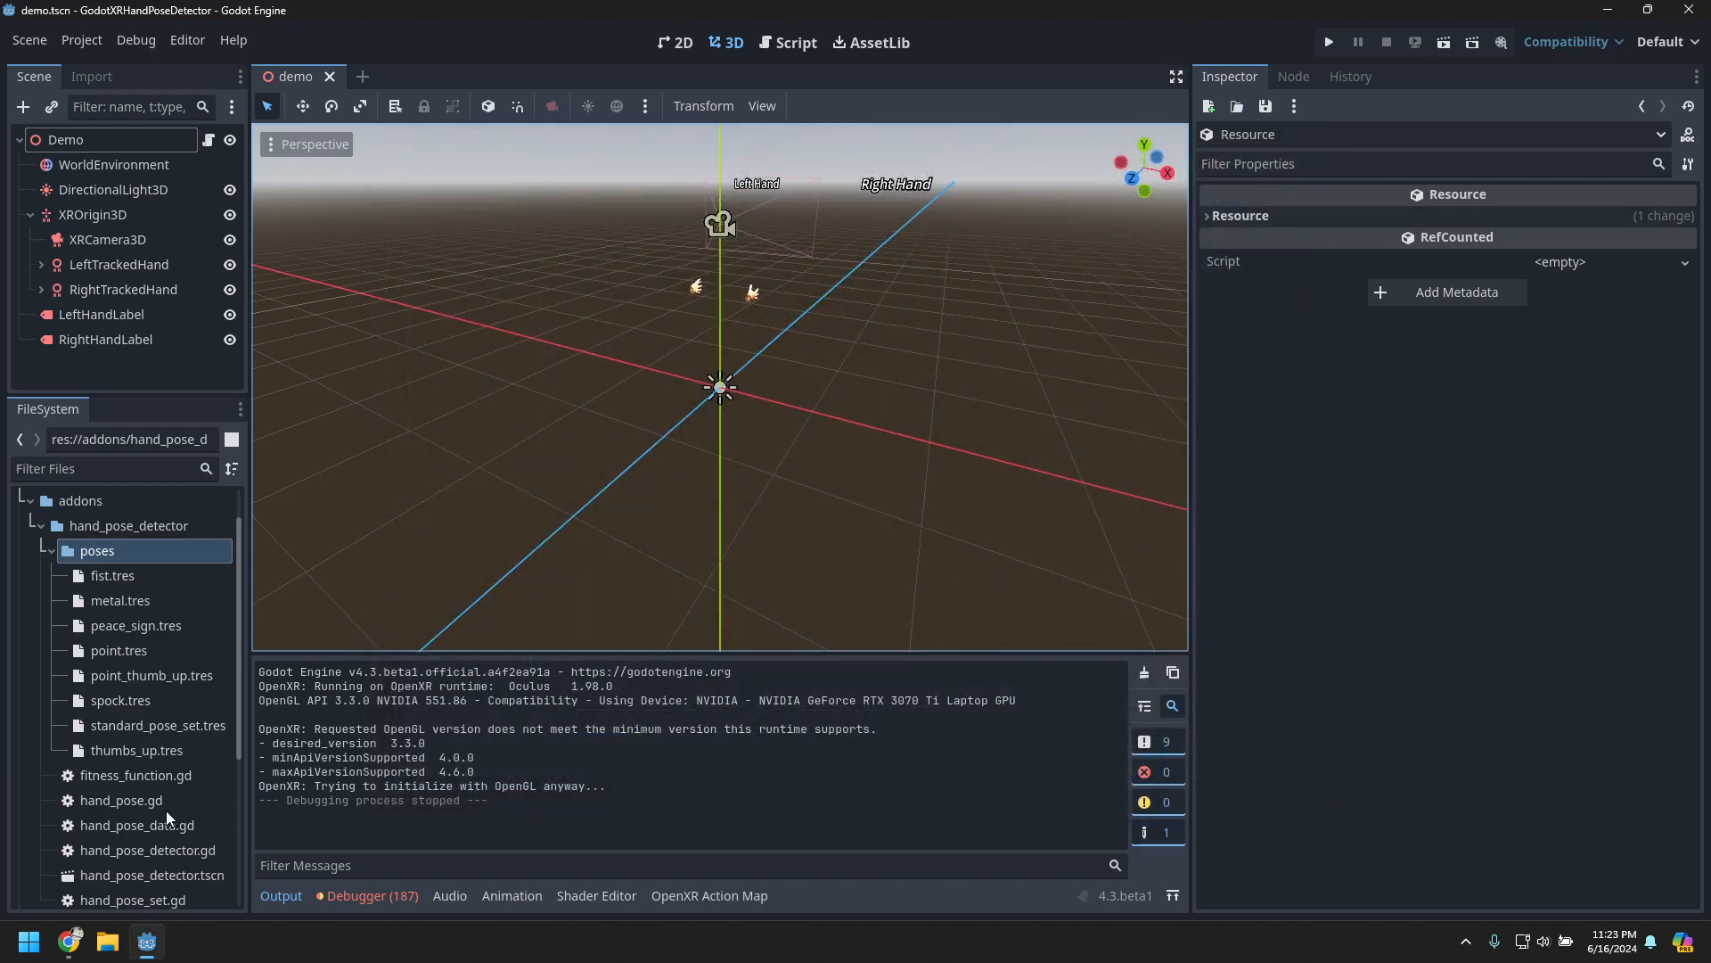
- Assign the hand_pose.gd script to the new resource, set its Pose Name to Metal, and save it
{"action": "left_click_drag", "start_coordinate": [105, 800], "coordinate": [1567, 263]}
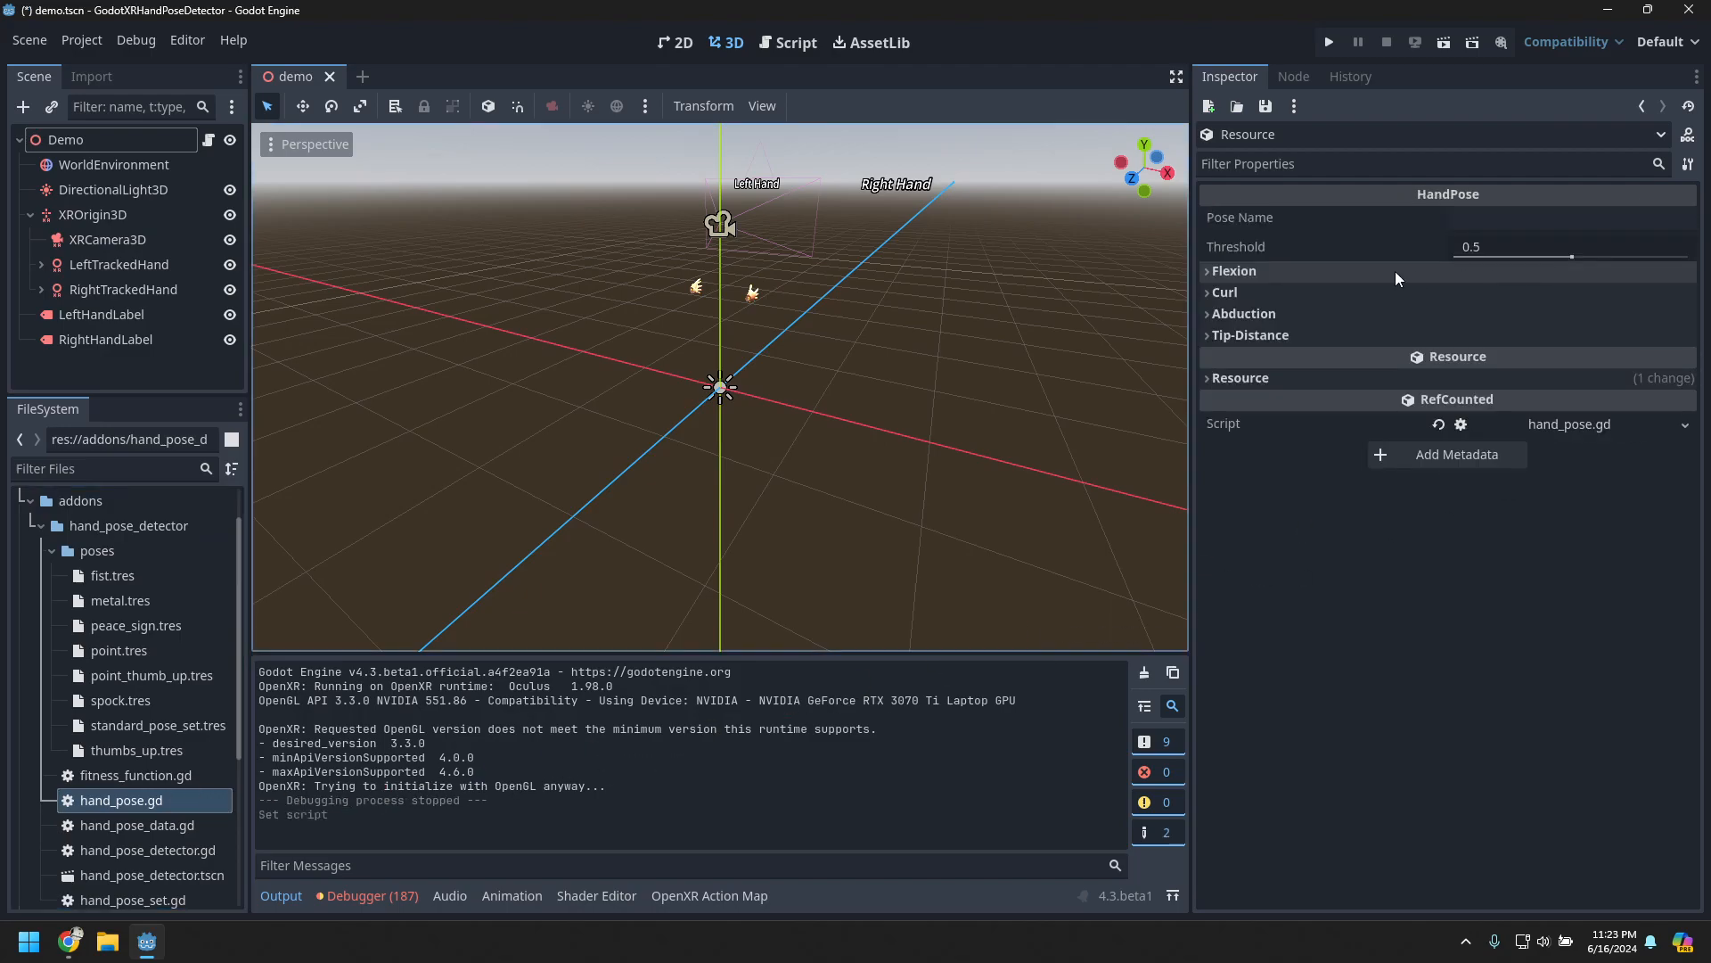
{"action": "left_click", "coordinate": [1503, 219]}
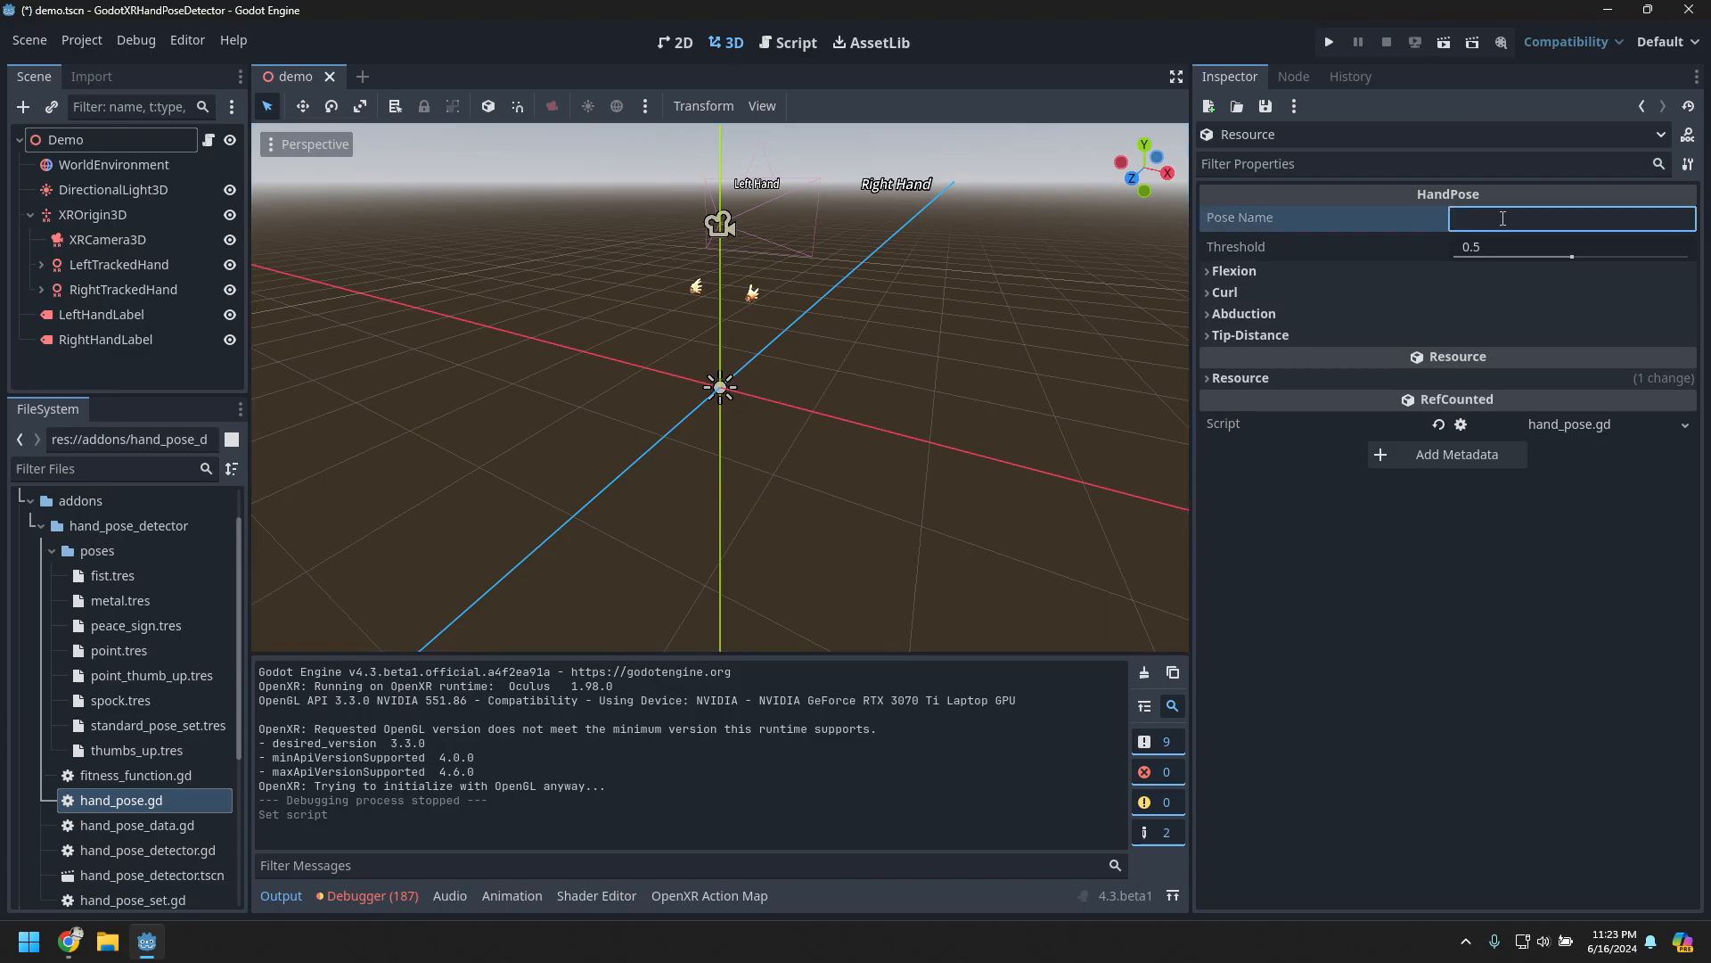
{"action": "type", "text": "Metal"}
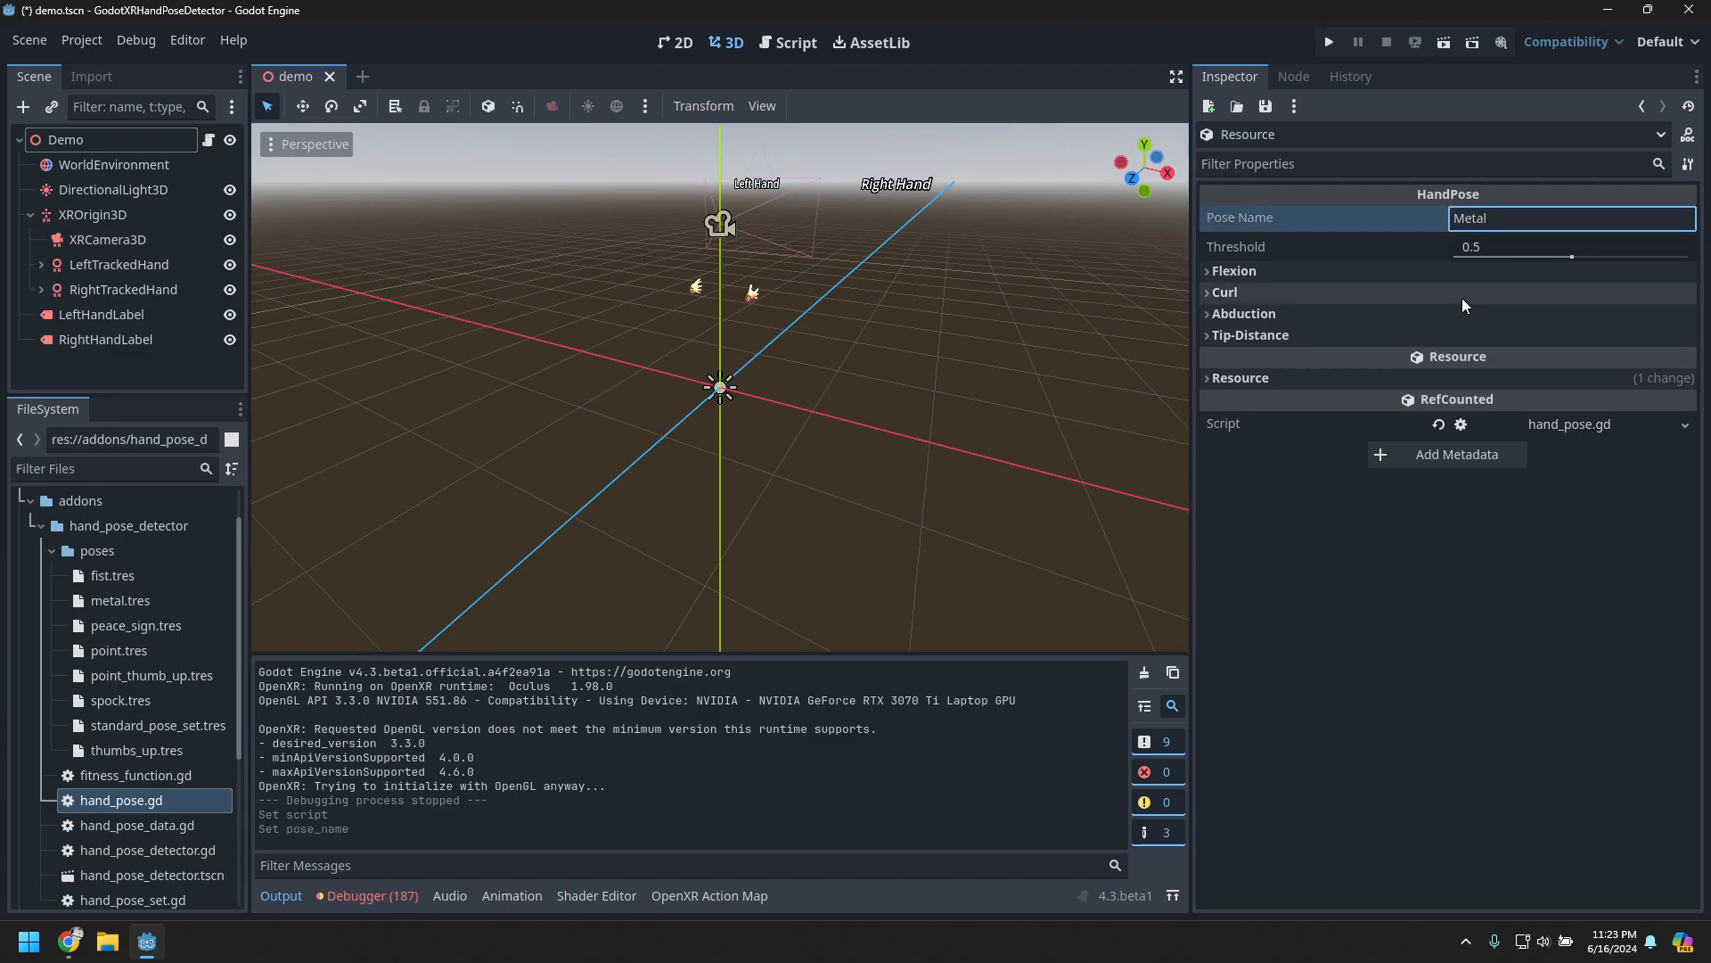
{"action": "key", "text": "Return"}
{"action": "left_click", "coordinate": [1267, 106]}
{"action": "left_click", "coordinate": [1269, 126]}
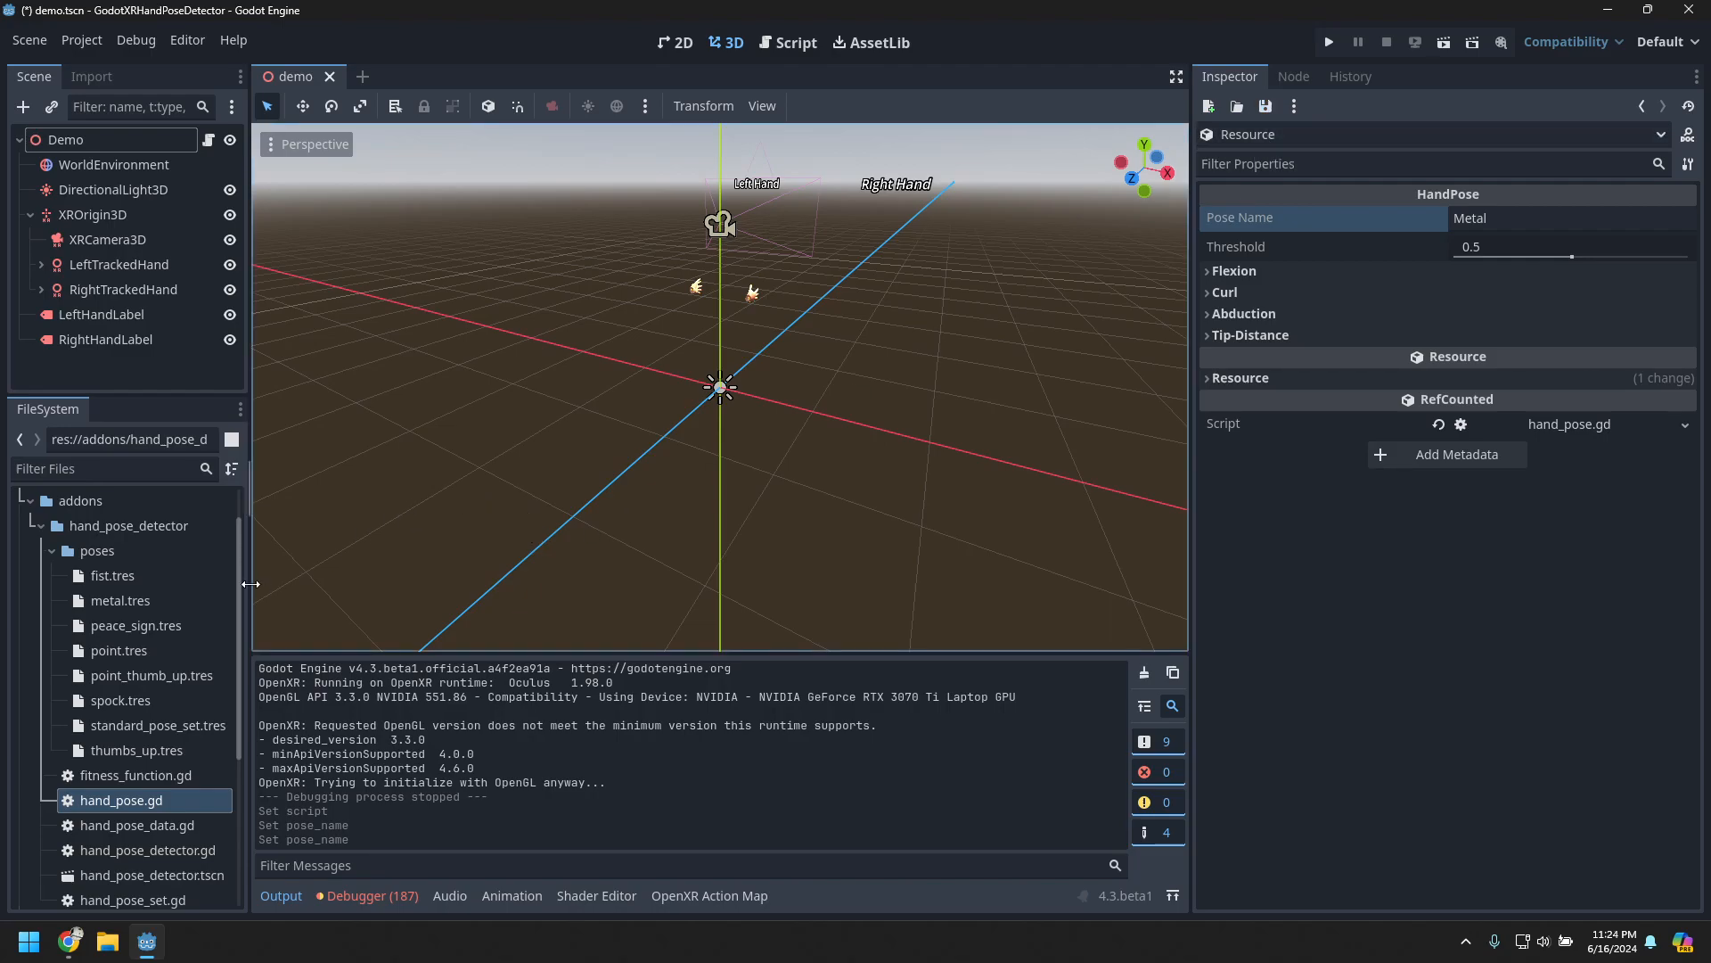
- Open the inspect.tscn scene and run it to examine the live hand flexion, curl, abduction and distance values
{"action": "scroll", "coordinate": [99, 807], "scroll_direction": "down", "scroll_amount": 5}
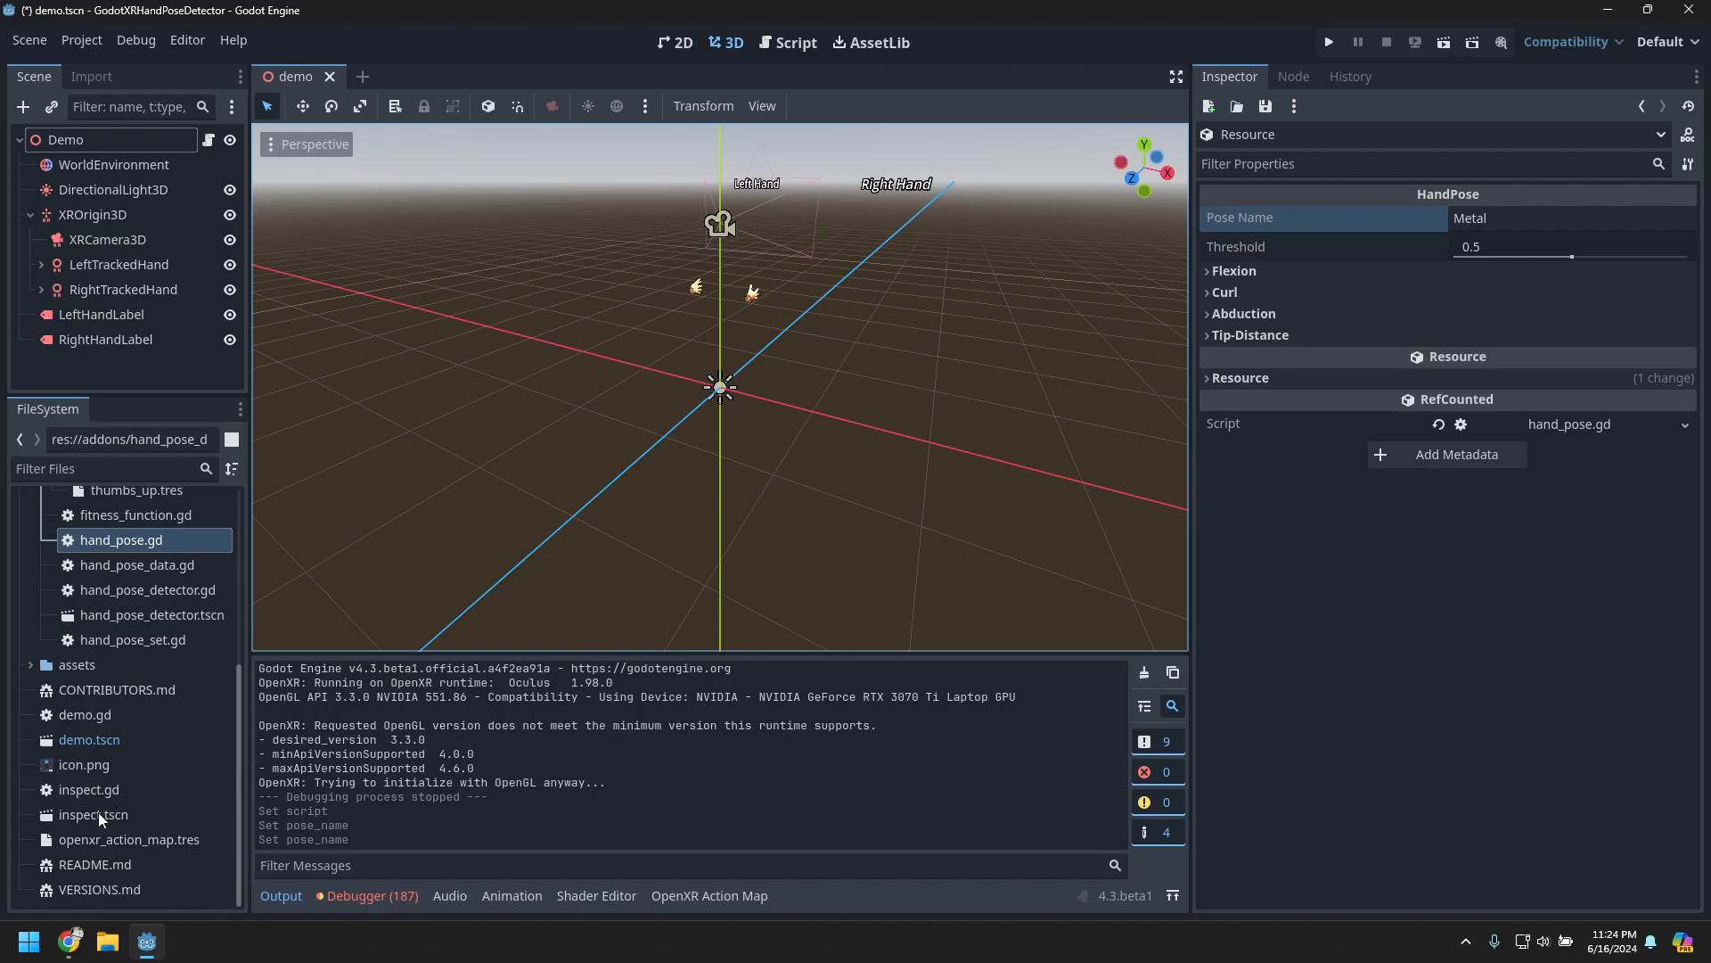
{"action": "double_click", "coordinate": [93, 813]}
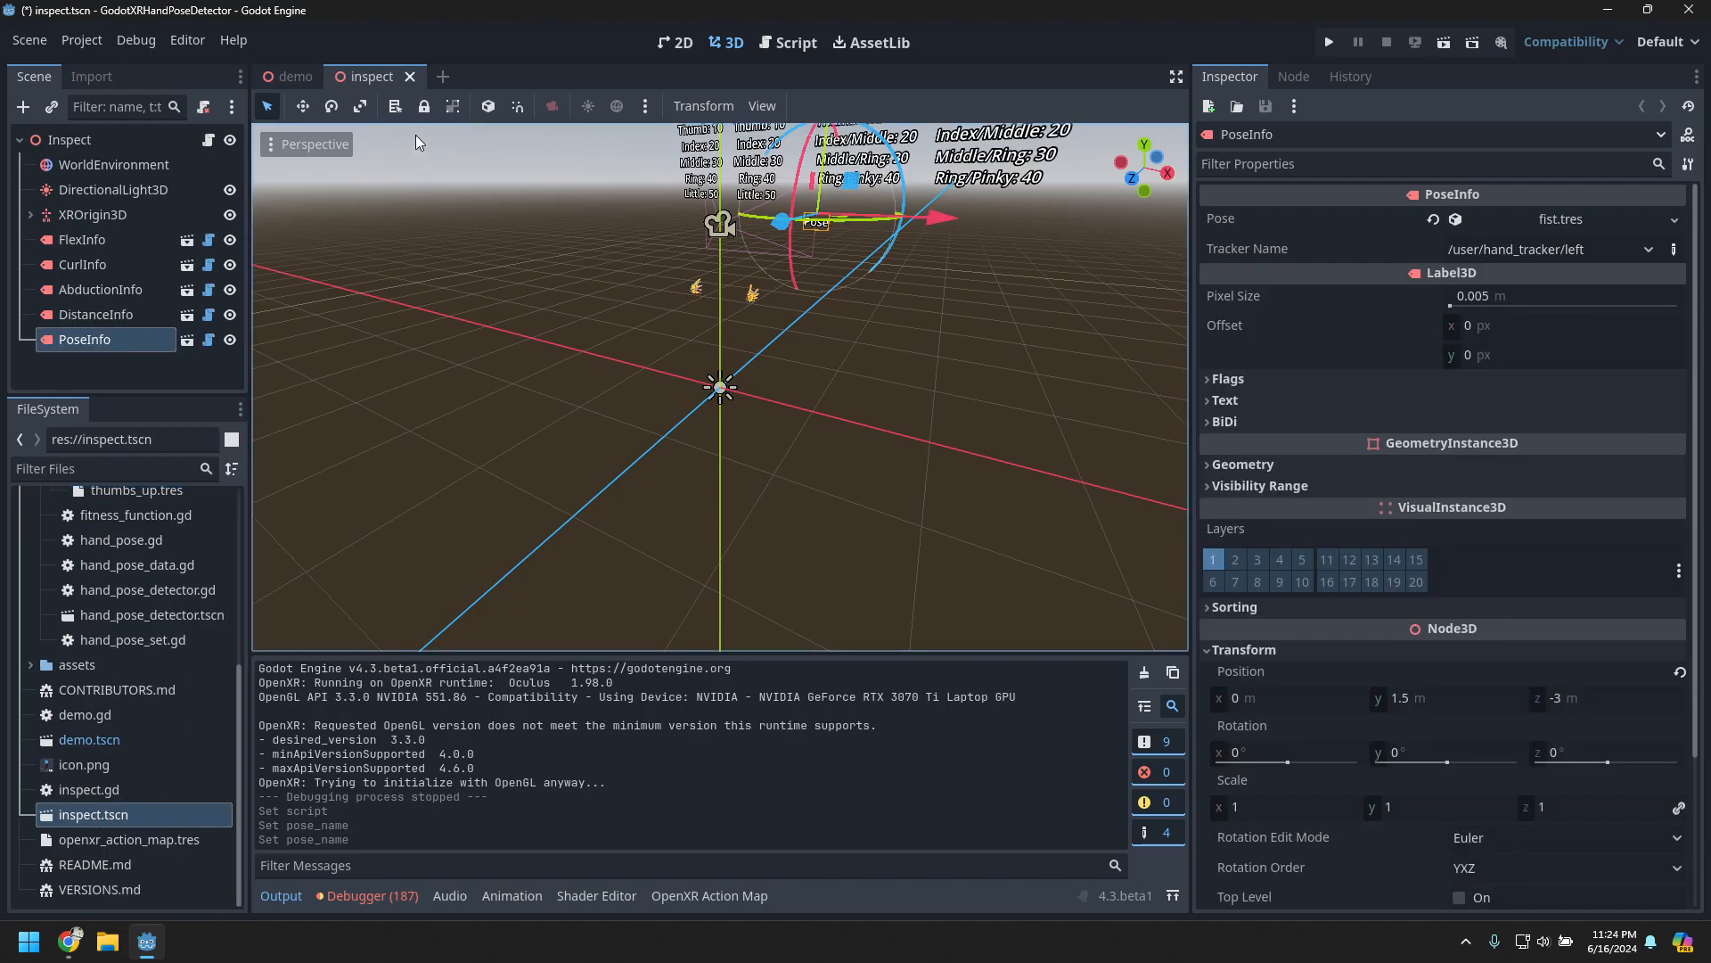
{"action": "left_click", "coordinate": [1441, 43]}
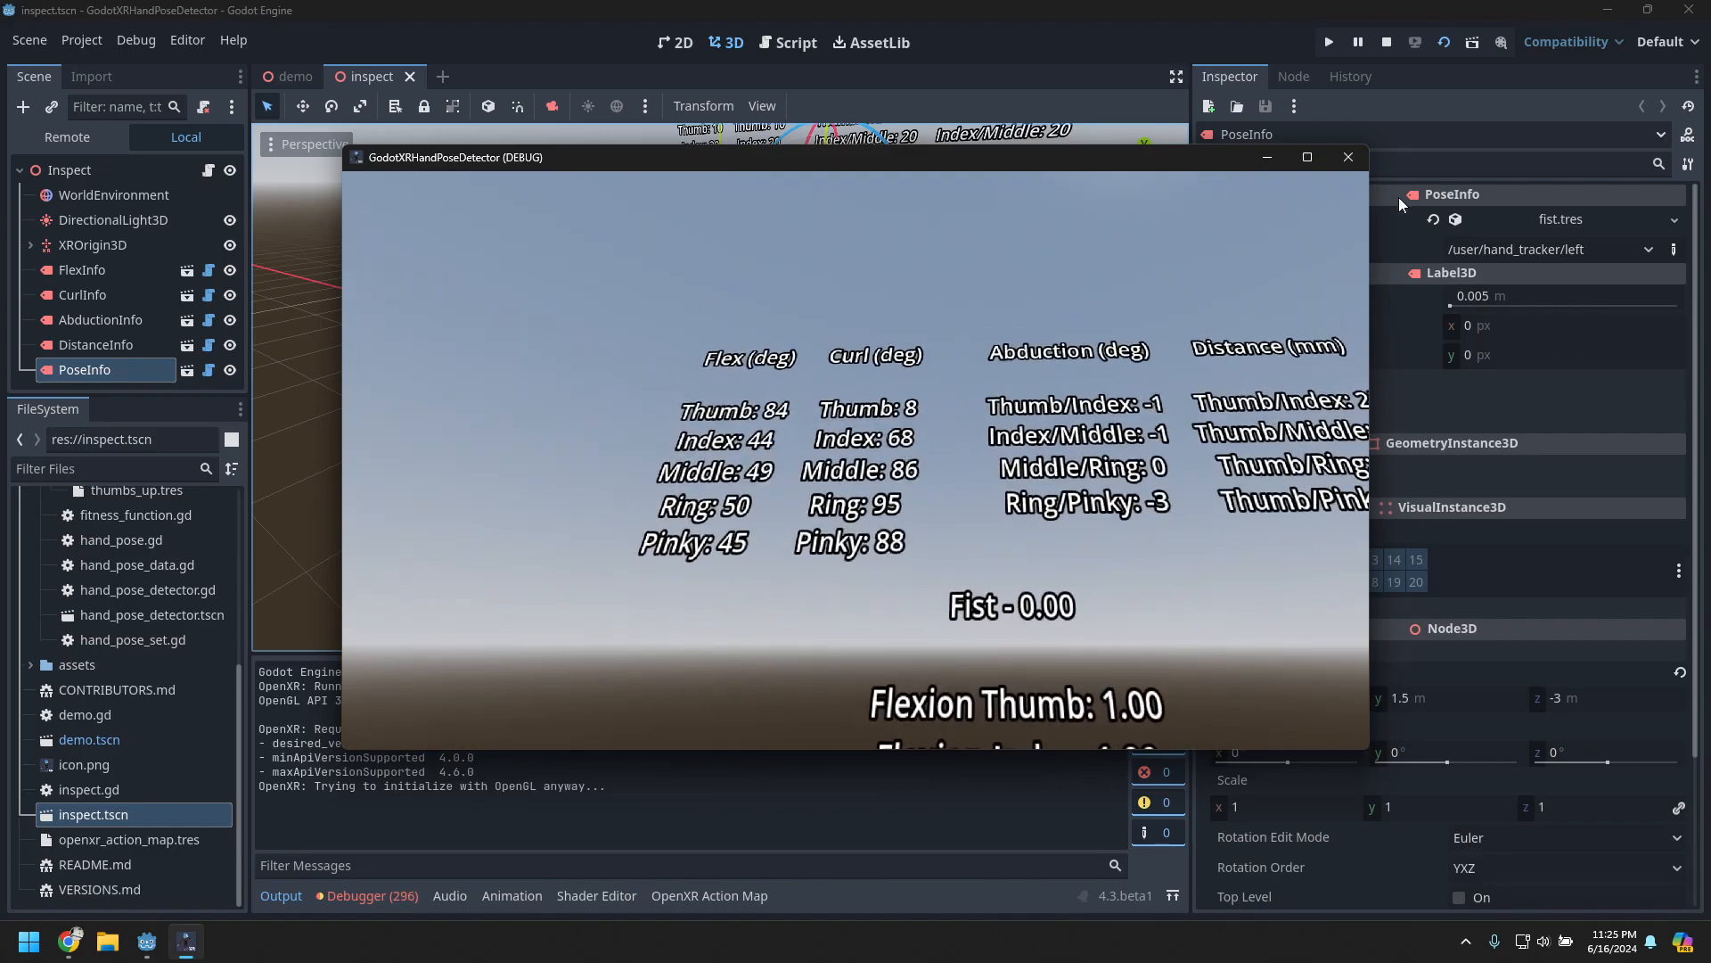
{"action": "left_click", "coordinate": [1347, 158]}
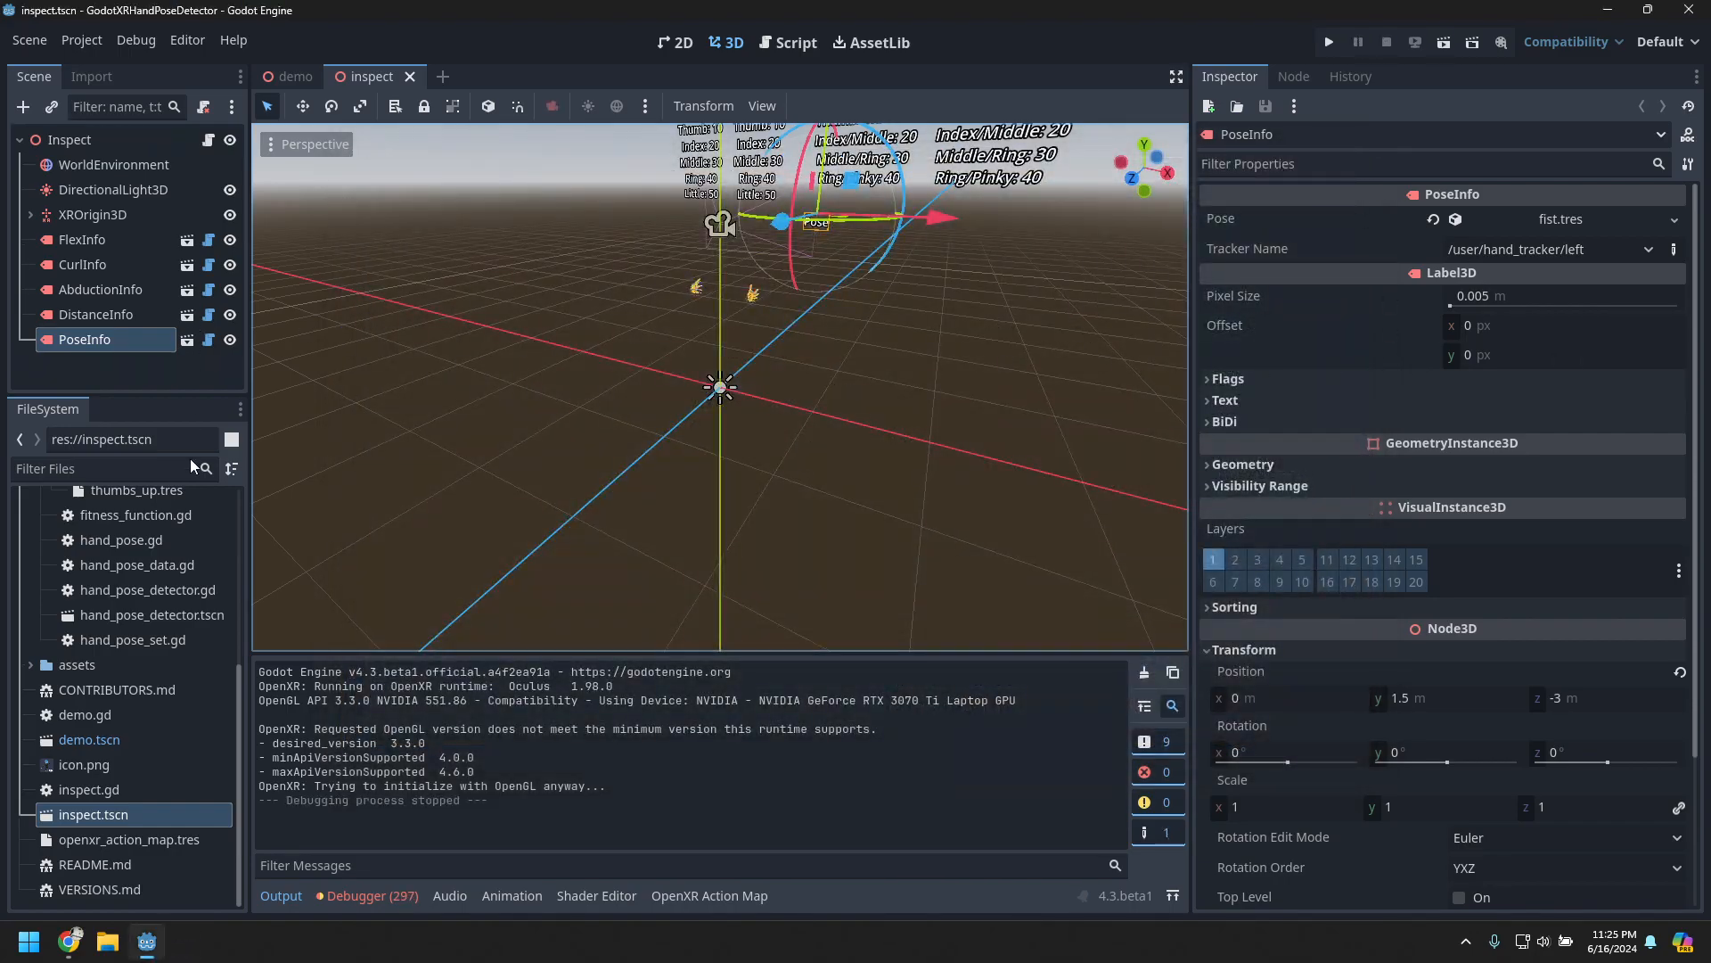
- Open metal.tres and add a new FitnessFunction to its Thumb flexion, expanding its settings
{"action": "scroll", "coordinate": [140, 636], "scroll_direction": "up", "scroll_amount": 3}
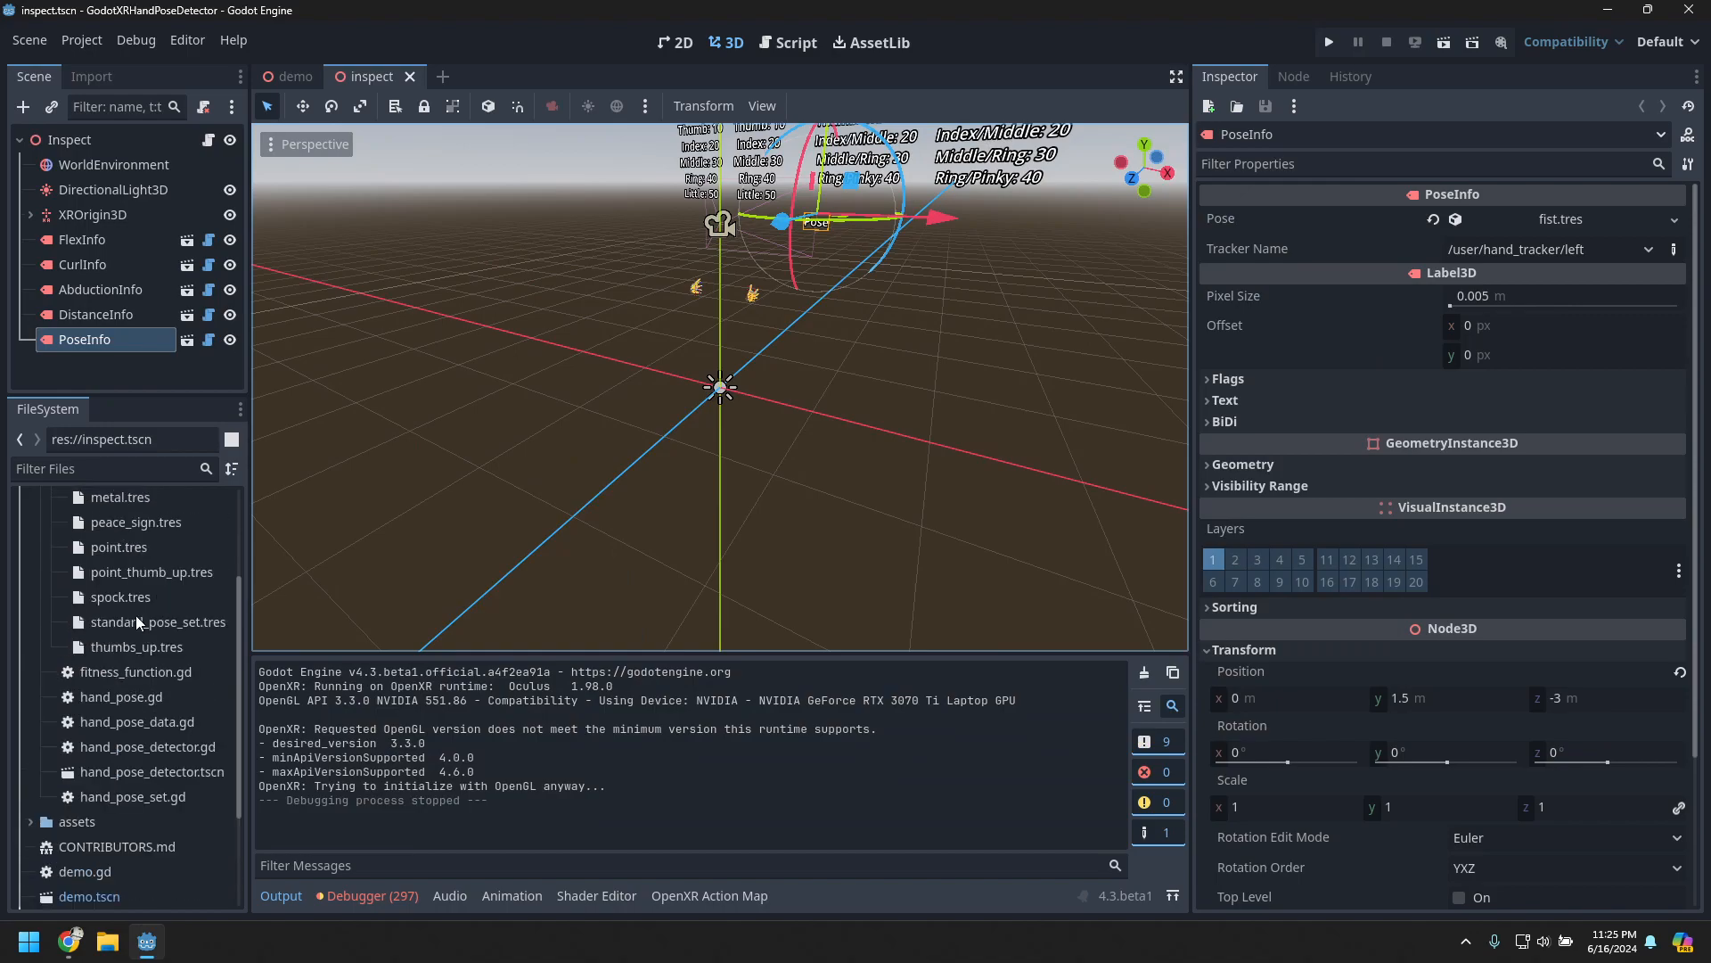
{"action": "left_click", "coordinate": [126, 488]}
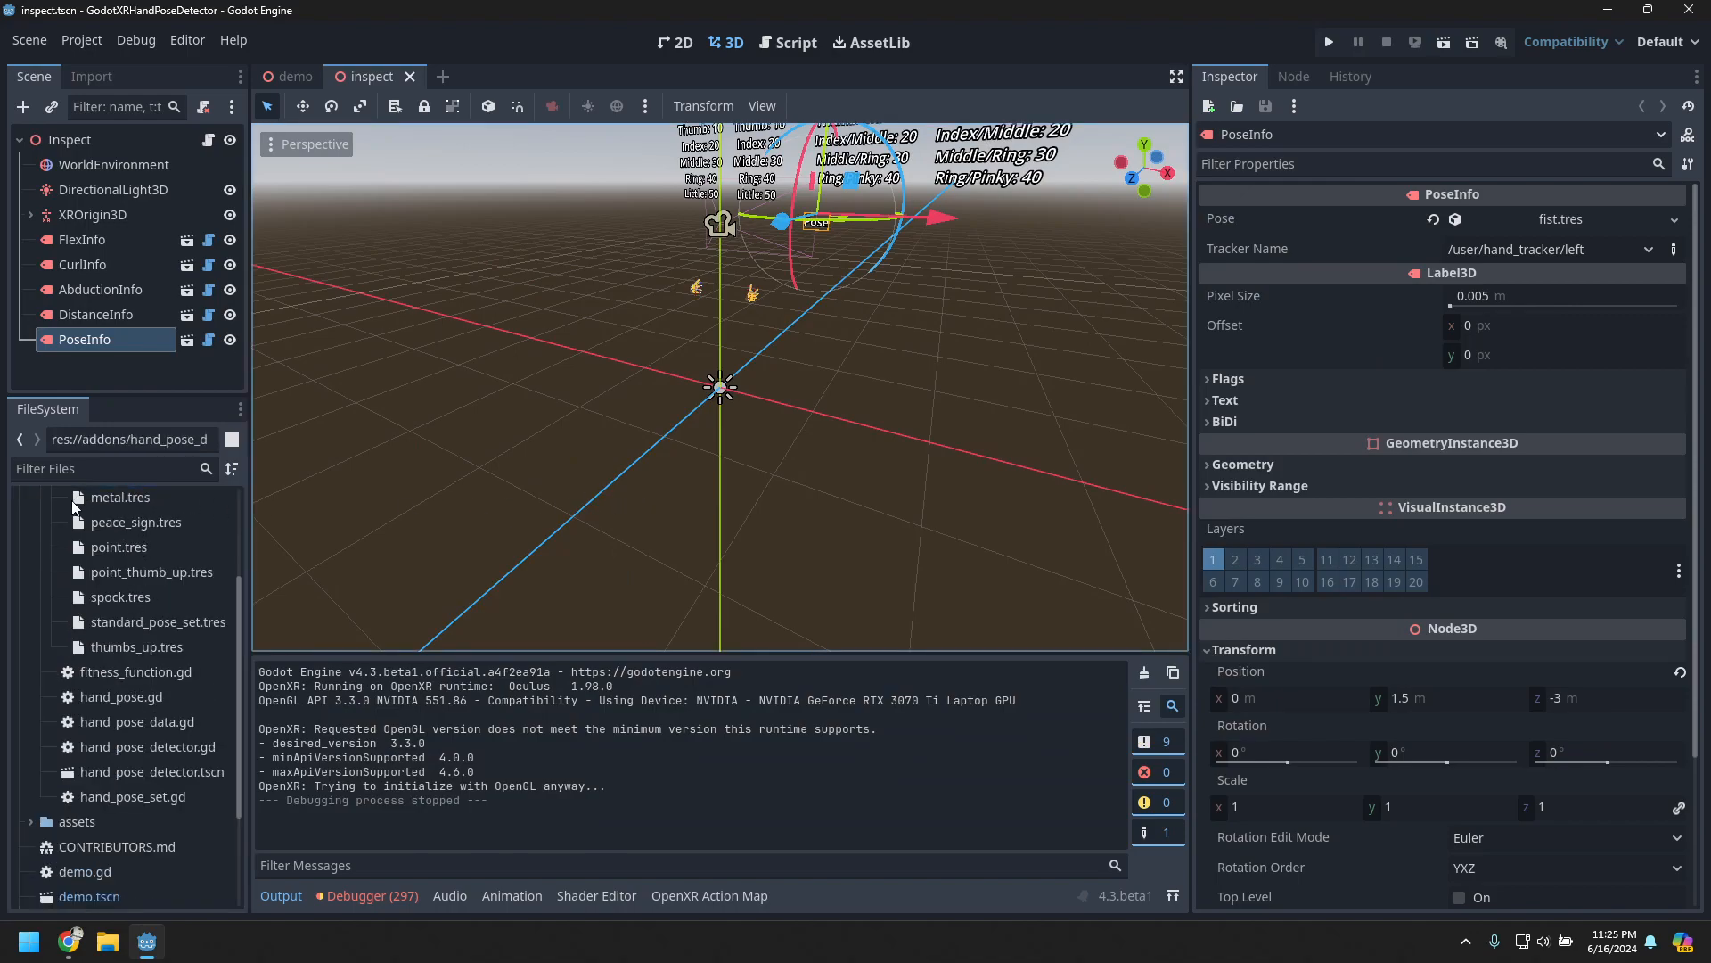
{"action": "left_click", "coordinate": [119, 496]}
{"action": "left_click", "coordinate": [1209, 272]}
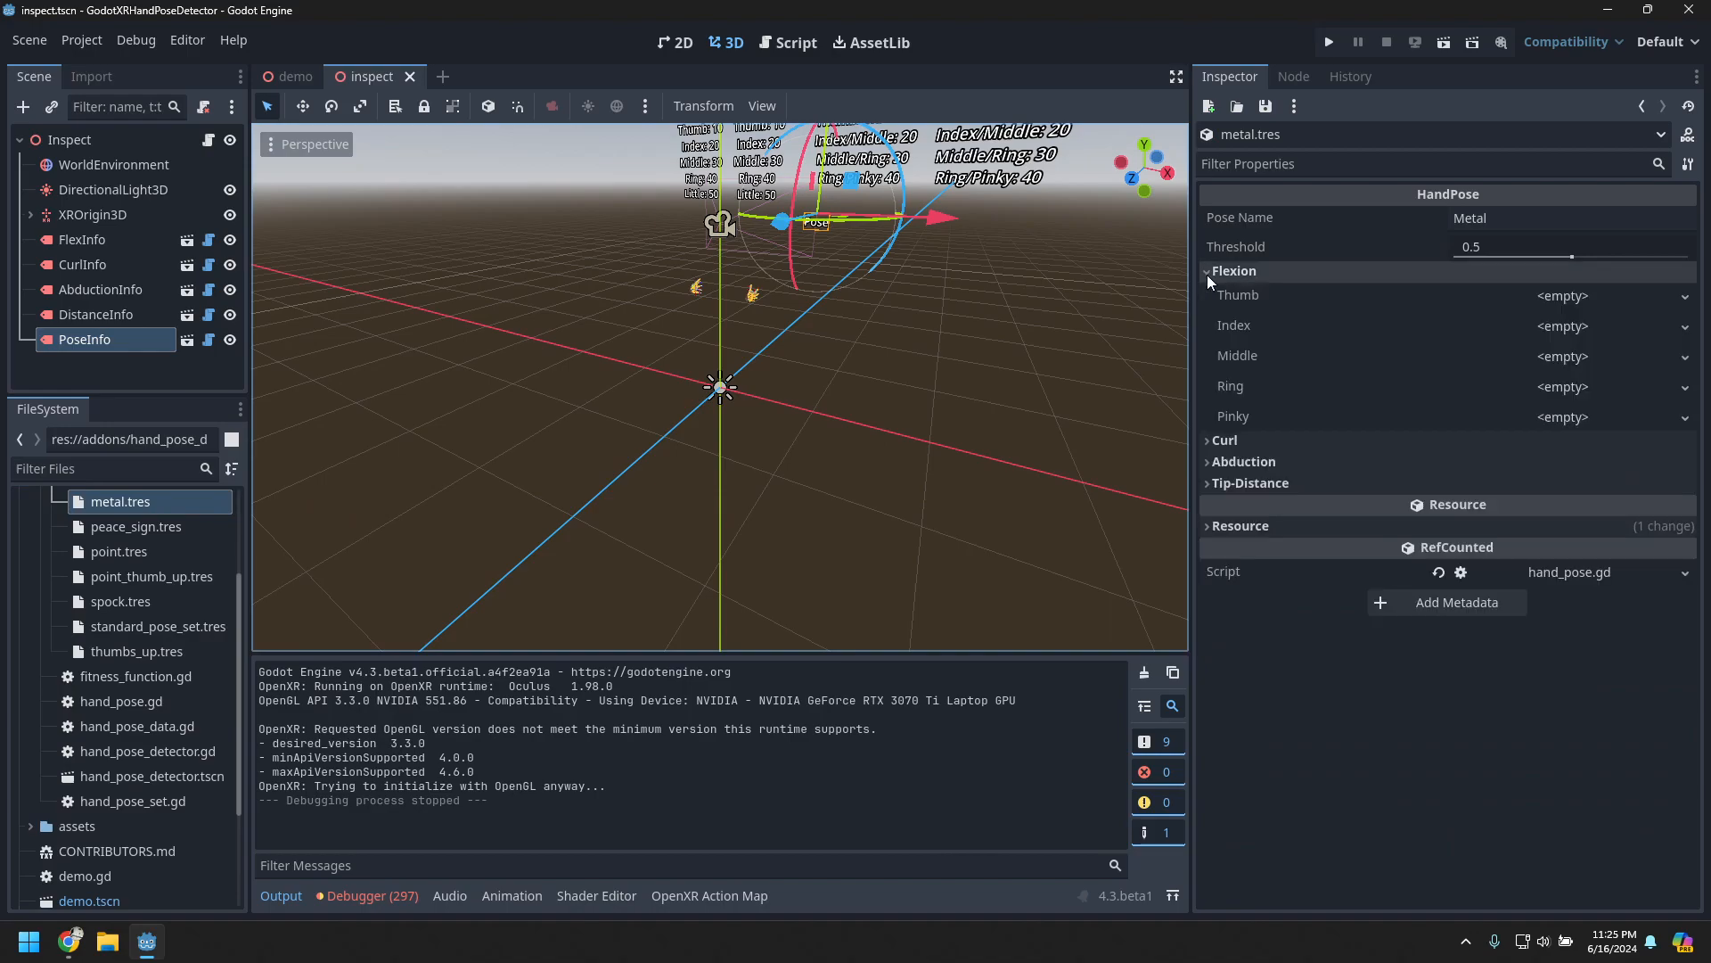
{"action": "left_click", "coordinate": [1661, 301]}
{"action": "left_click", "coordinate": [1653, 319]}
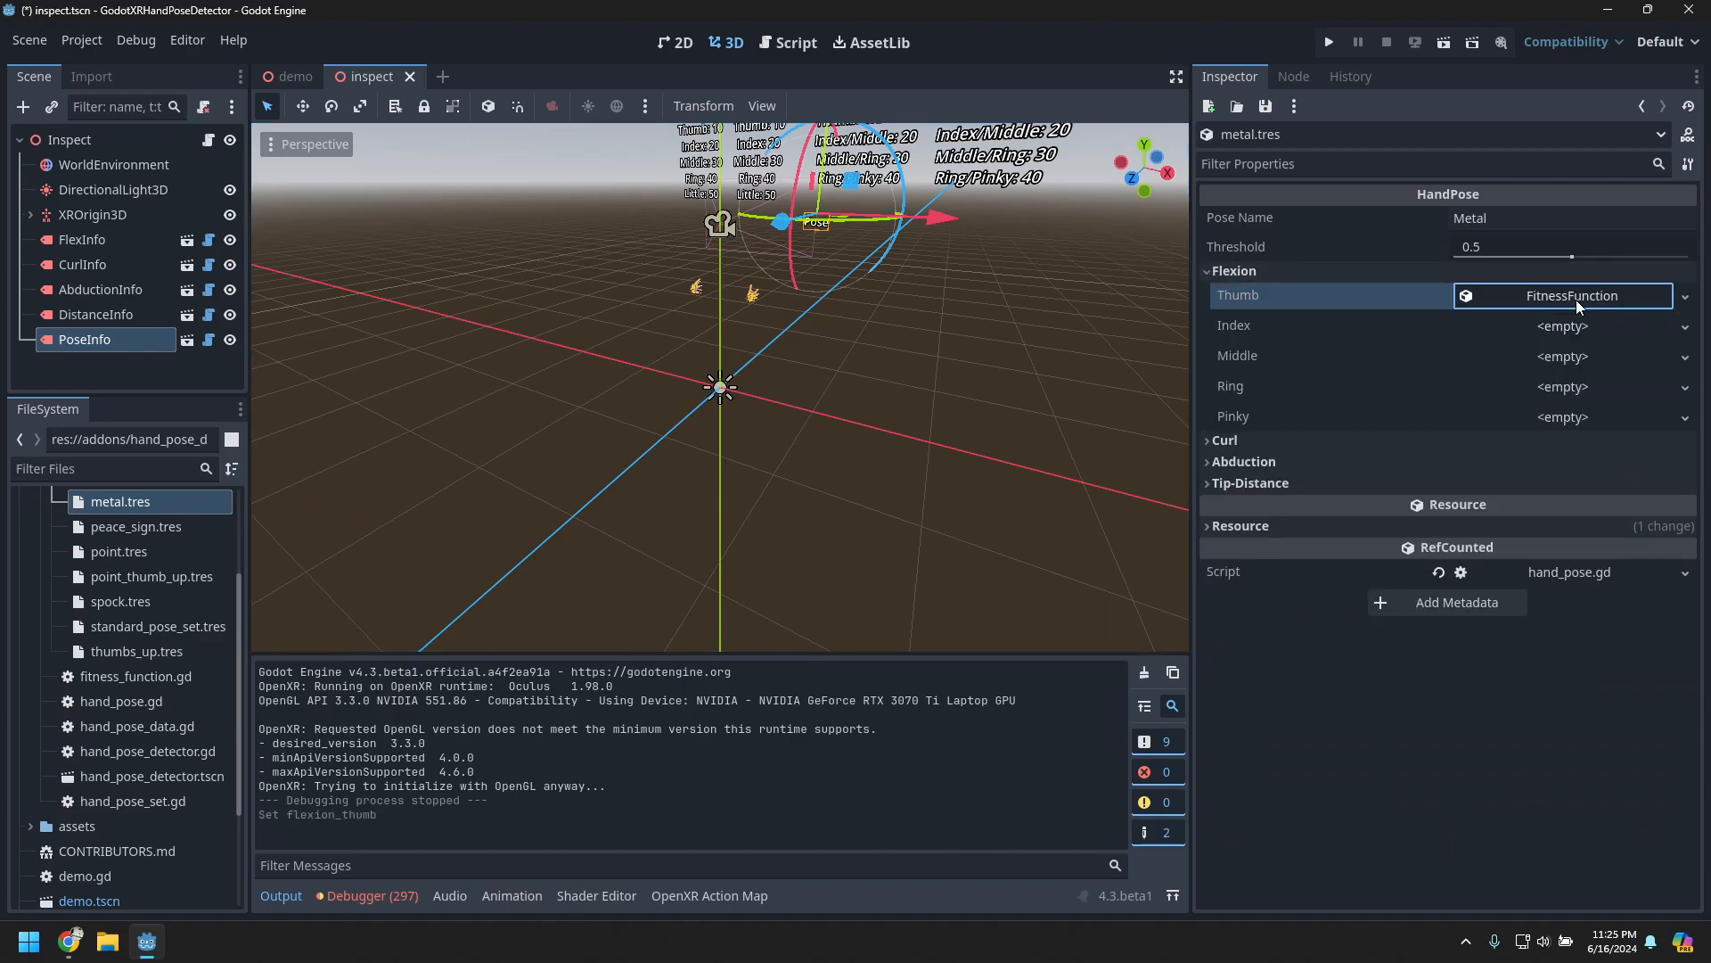
{"action": "left_click", "coordinate": [1576, 302]}
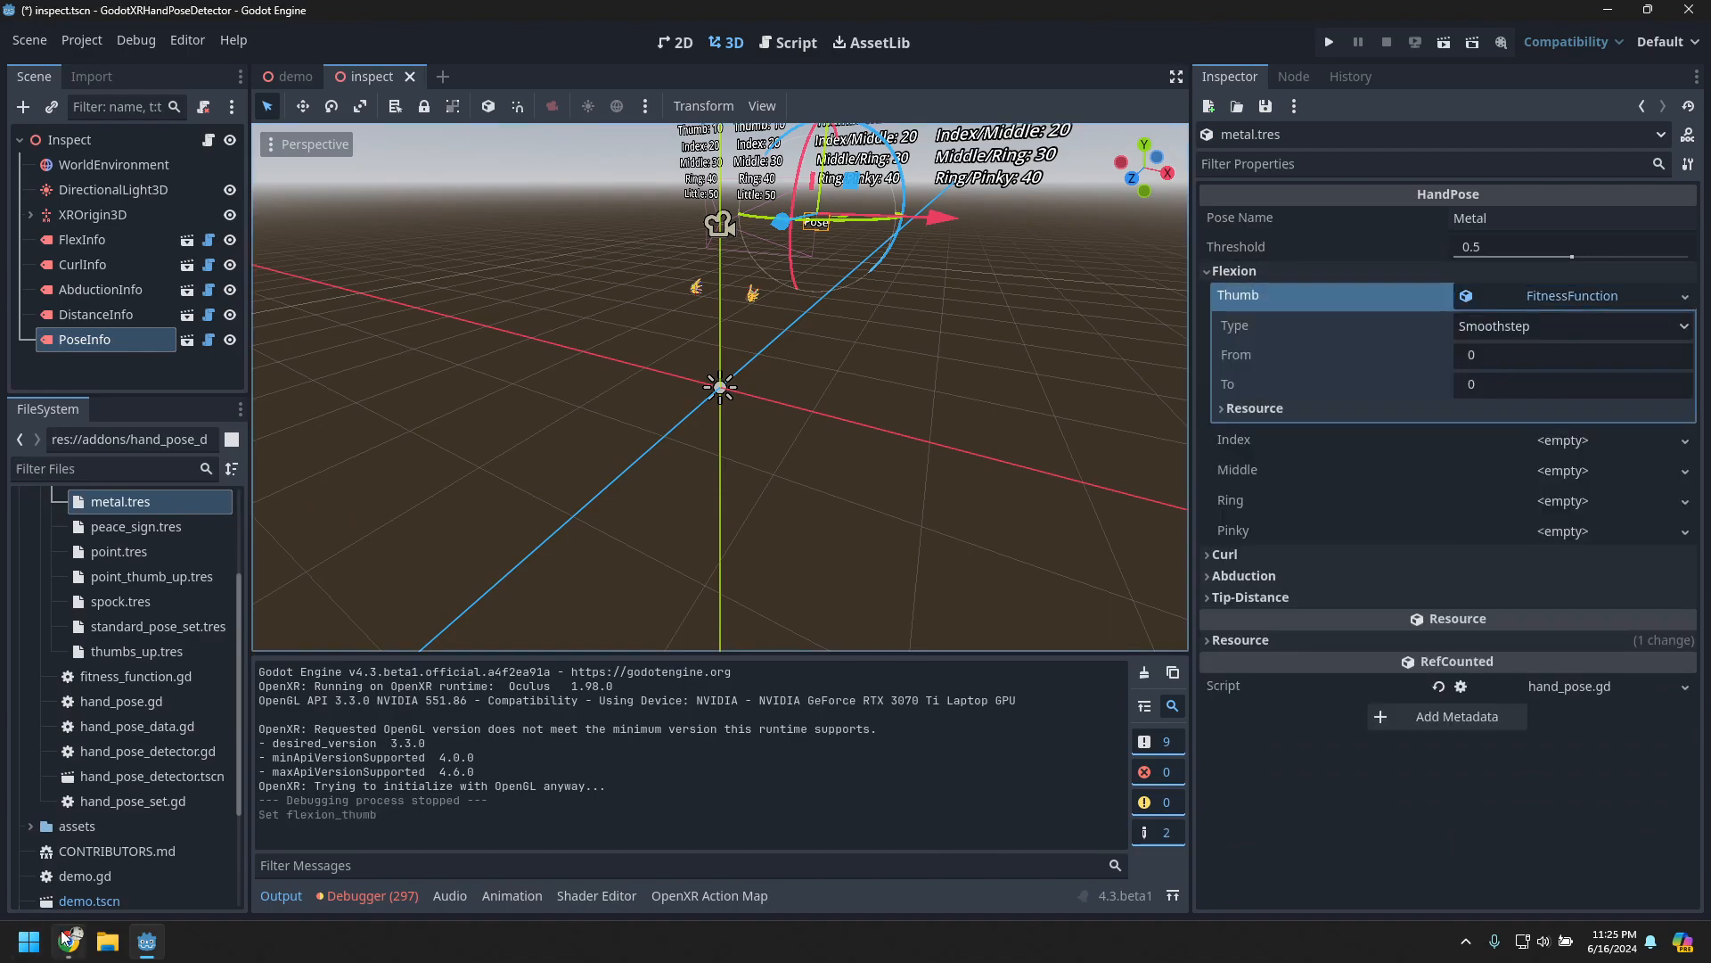
- Review the Smooth-Step and Range function explanations in the GodotXRHandPoseDetector README in the browser, and return to the Godot editor
{"action": "left_click", "coordinate": [67, 937]}
{"action": "left_click", "coordinate": [143, 18]}
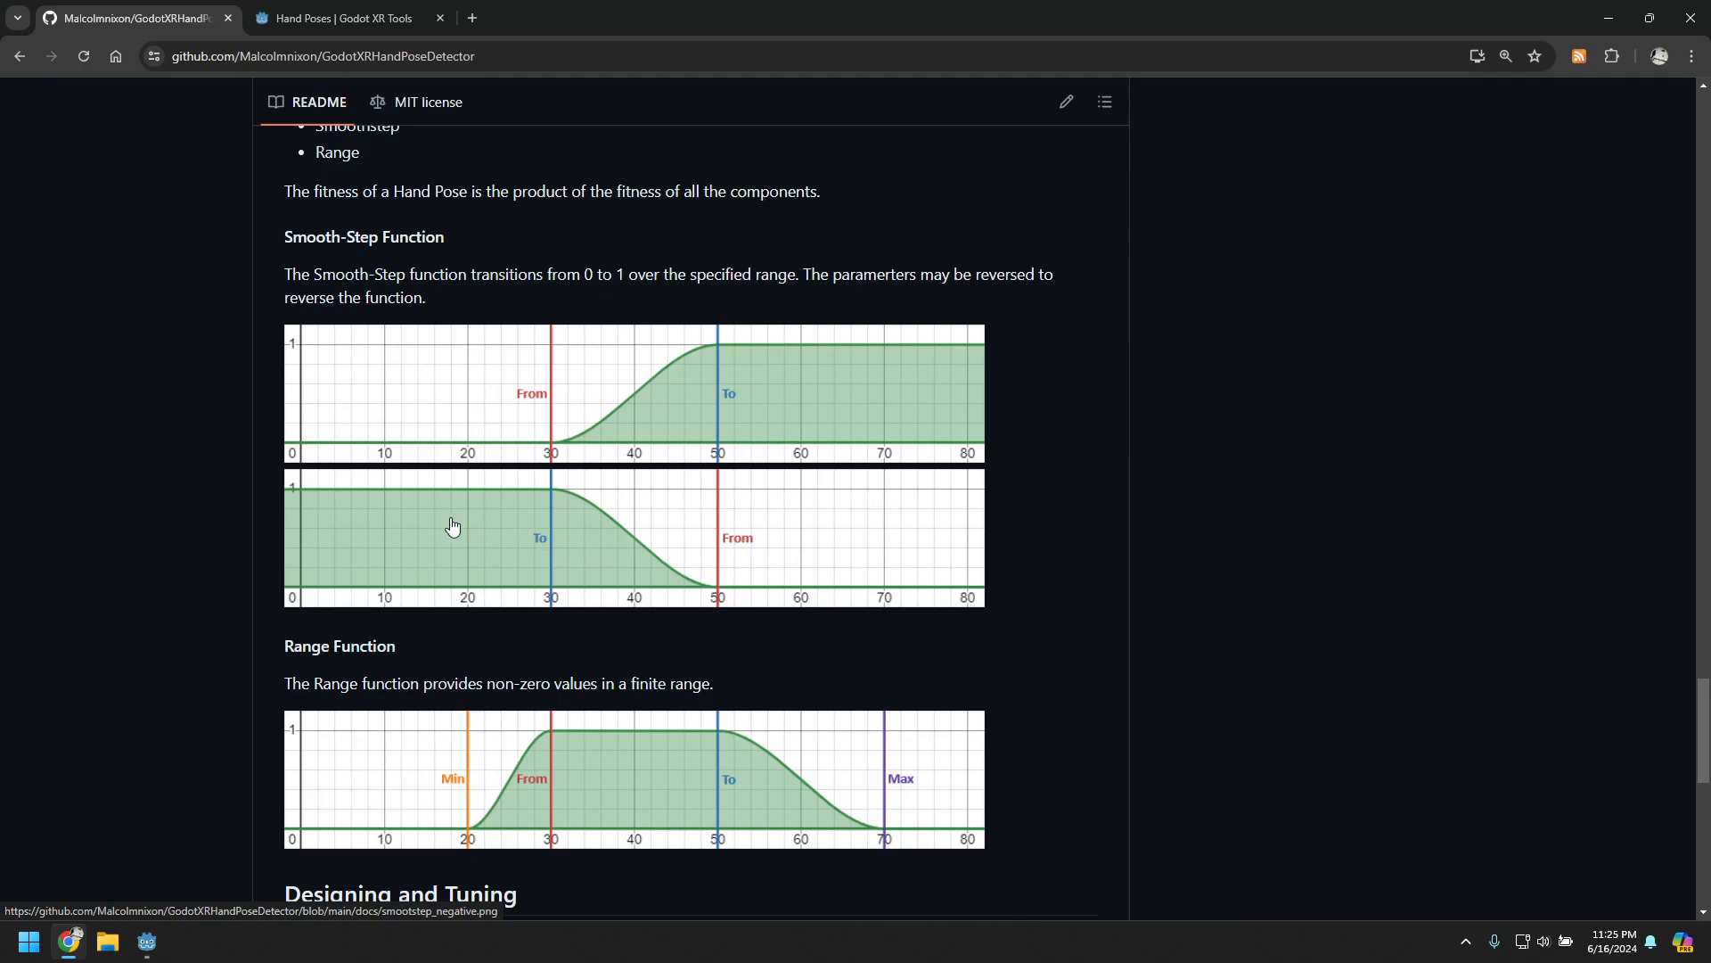
{"action": "key", "text": "alt+Tab"}
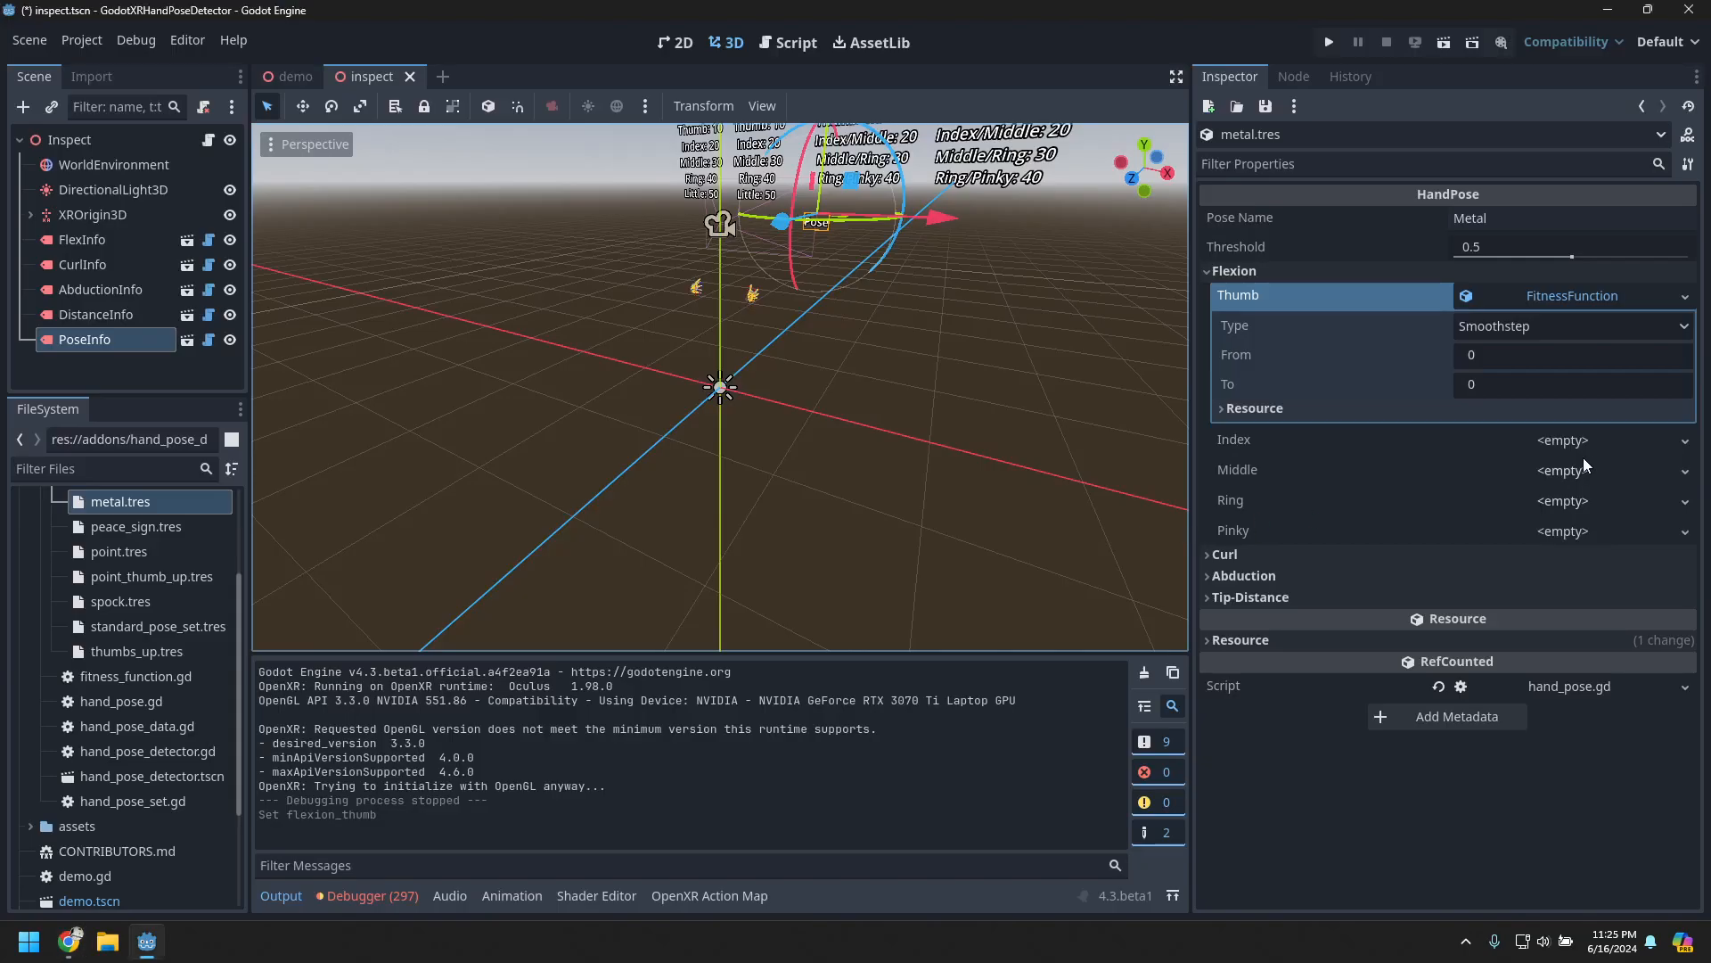
- Set the Thumb flexion fitness function from 60 to 40 and save the metal pose resource
{"action": "left_click", "coordinate": [1529, 360]}
{"action": "type", "text": "60"}
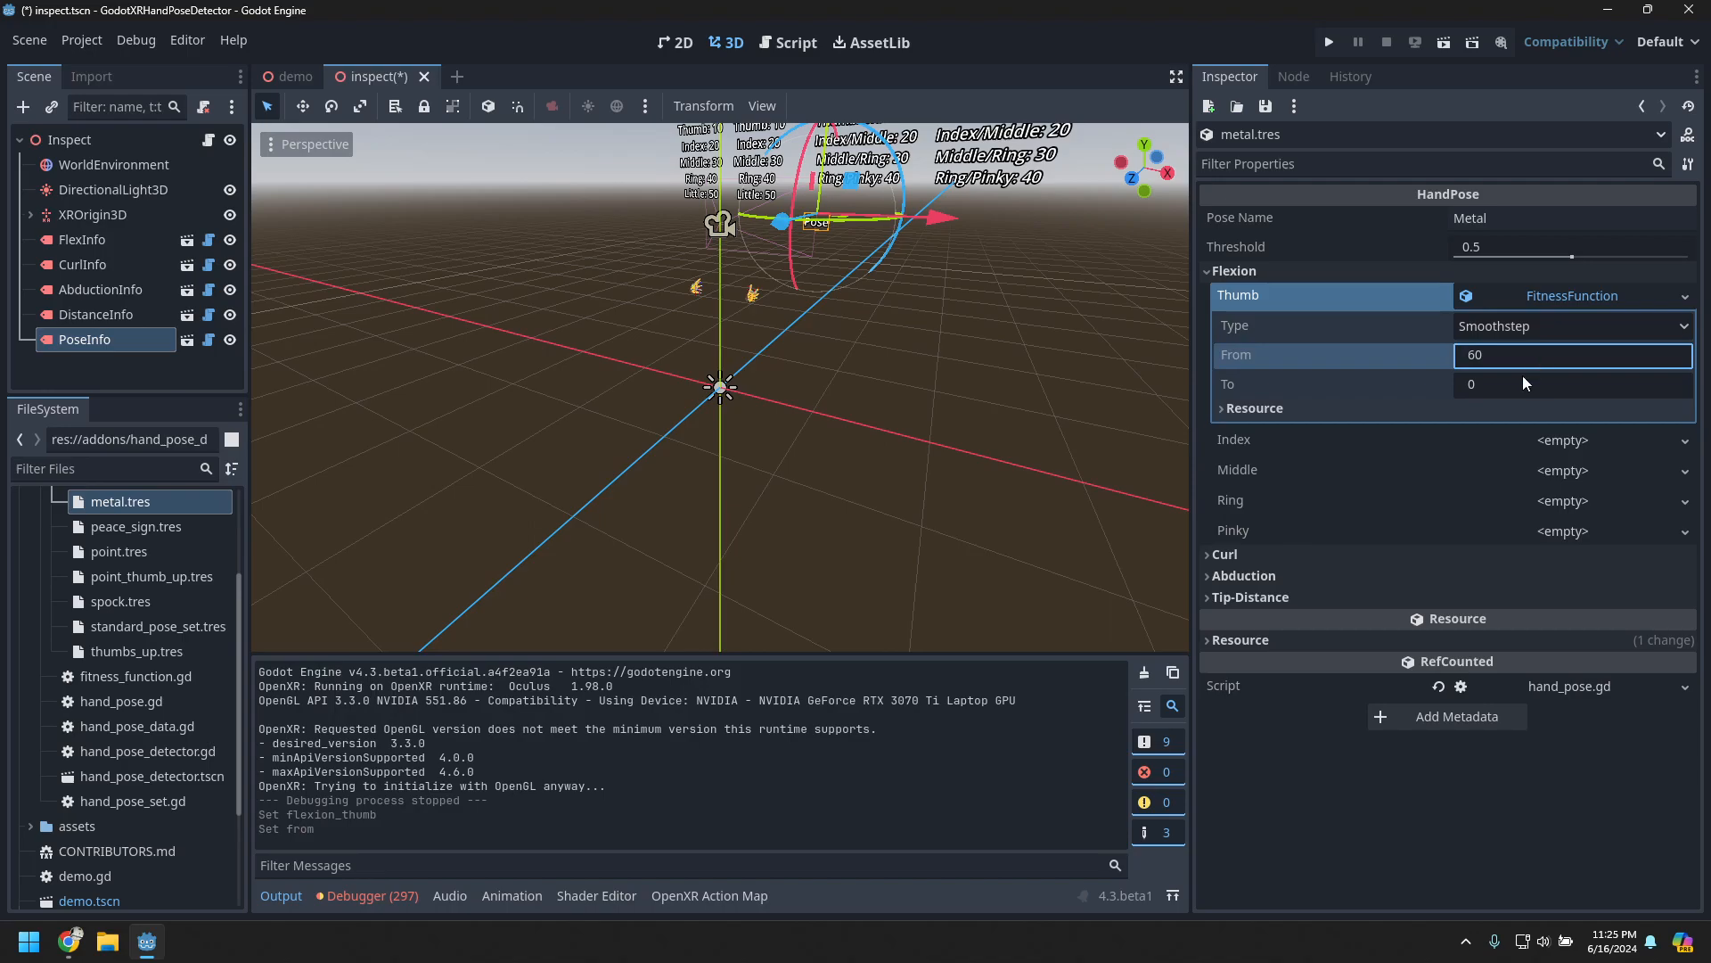
{"action": "left_click", "coordinate": [1524, 384]}
{"action": "type", "text": "40"}
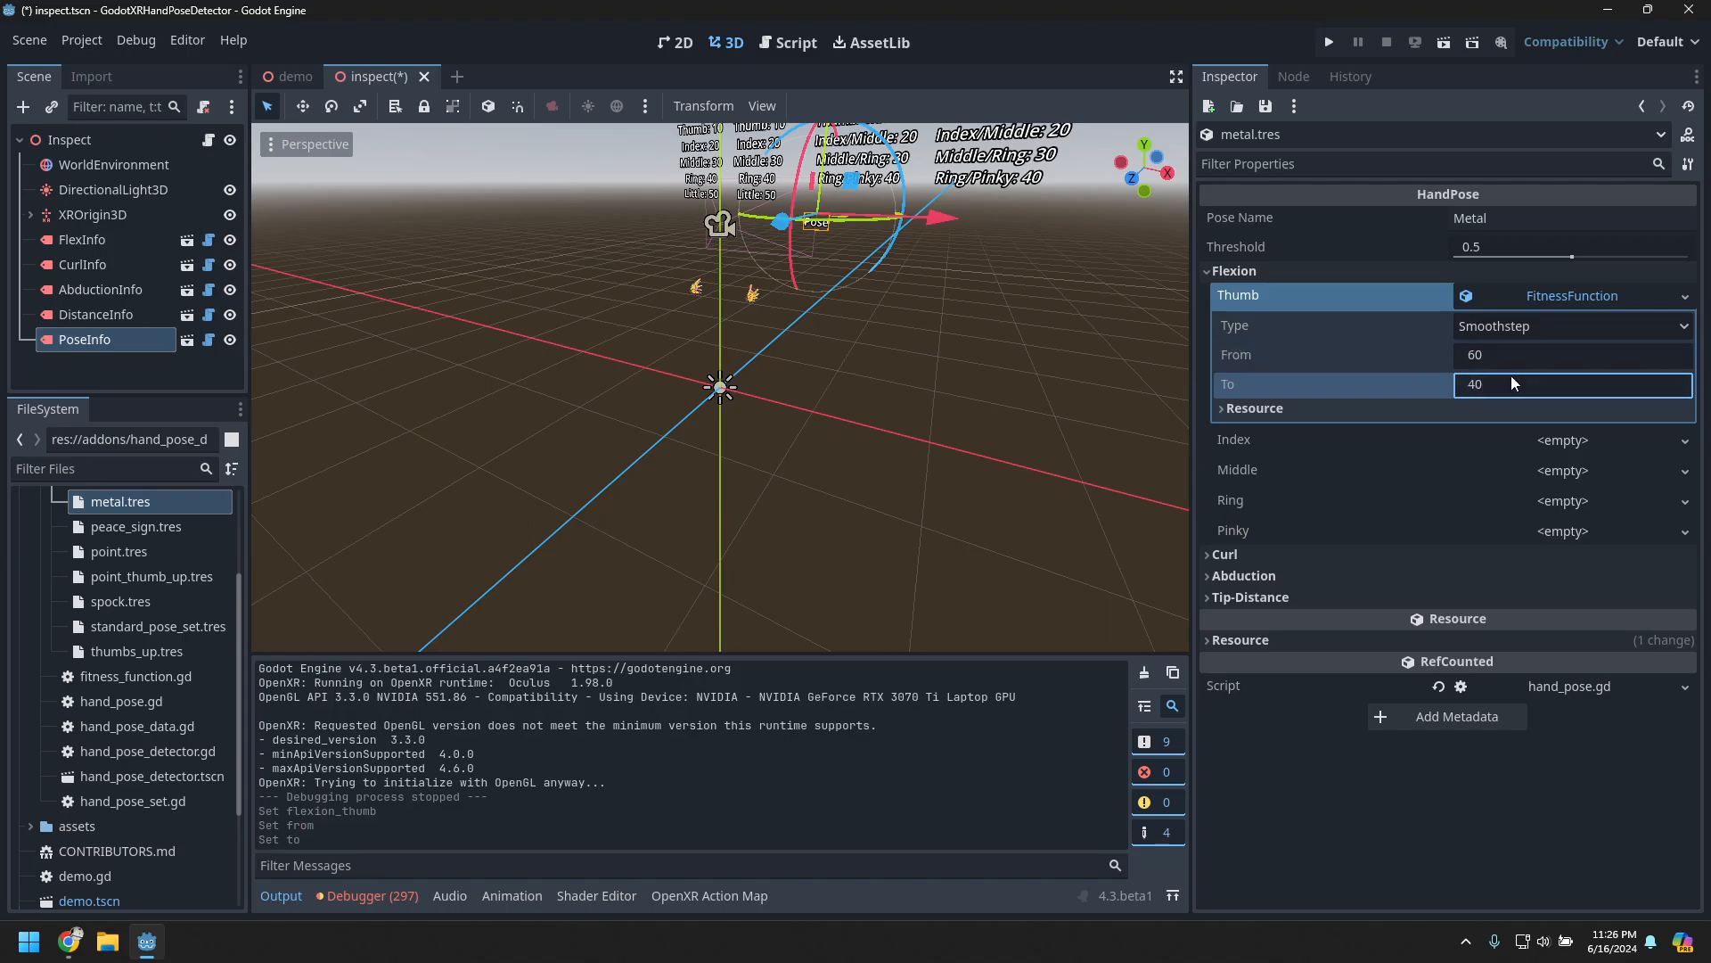
{"action": "left_click", "coordinate": [1275, 107]}
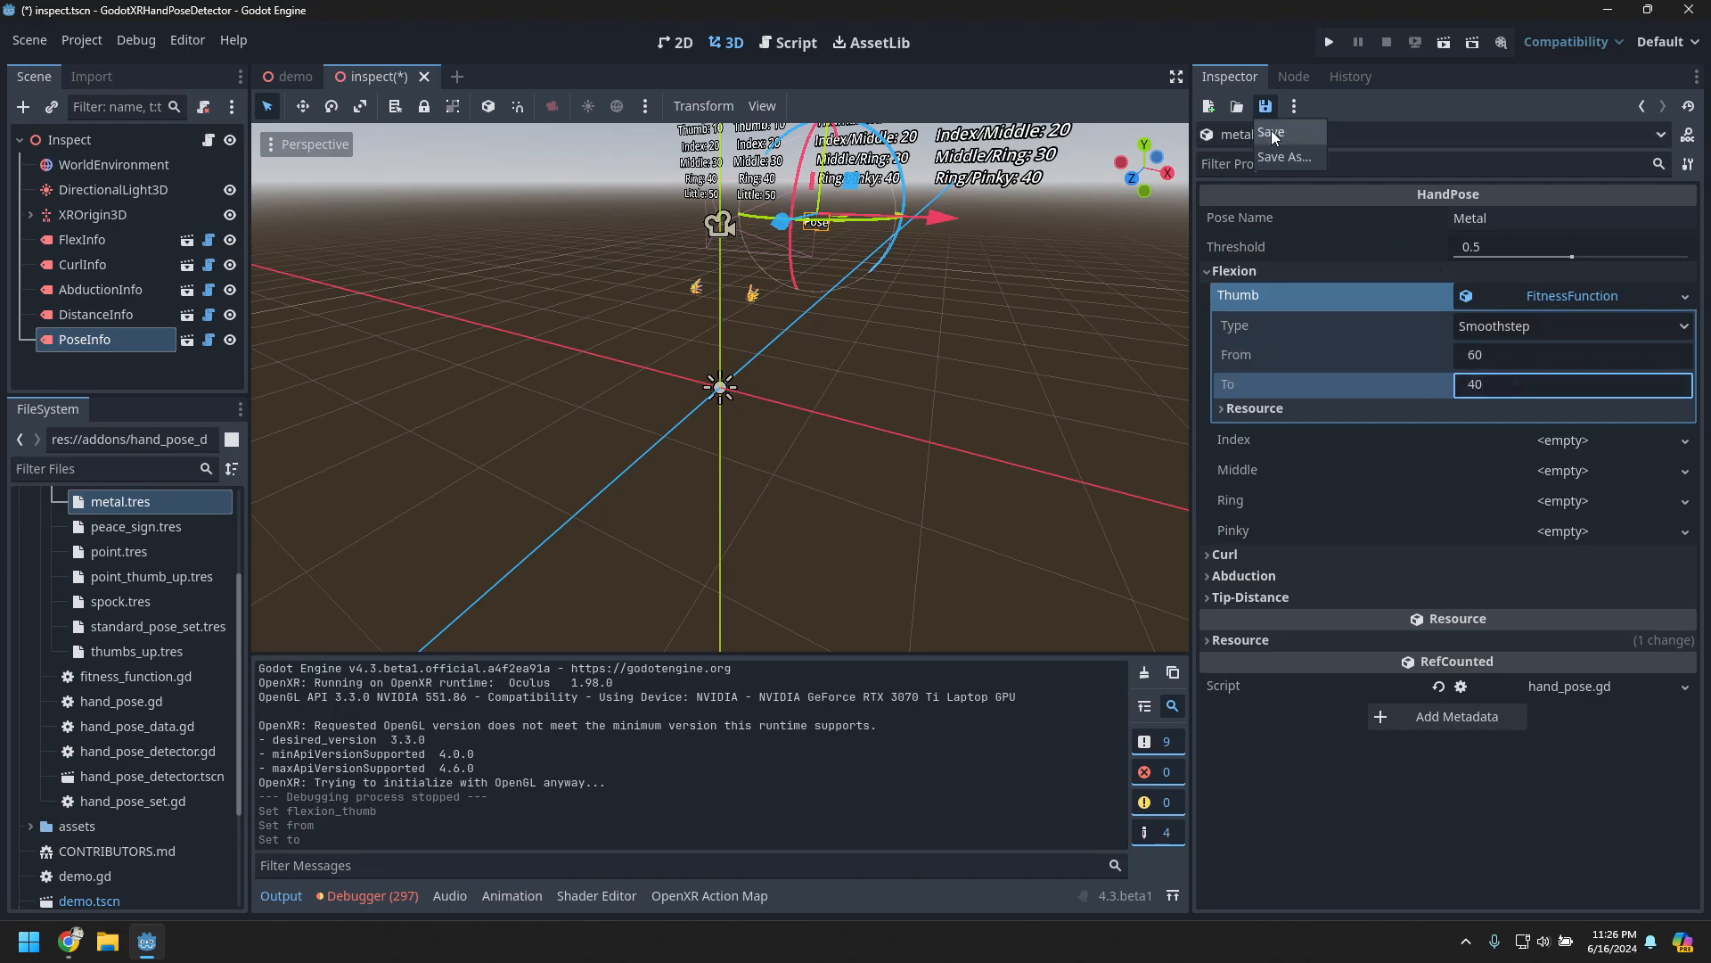
{"action": "left_click", "coordinate": [1277, 132]}
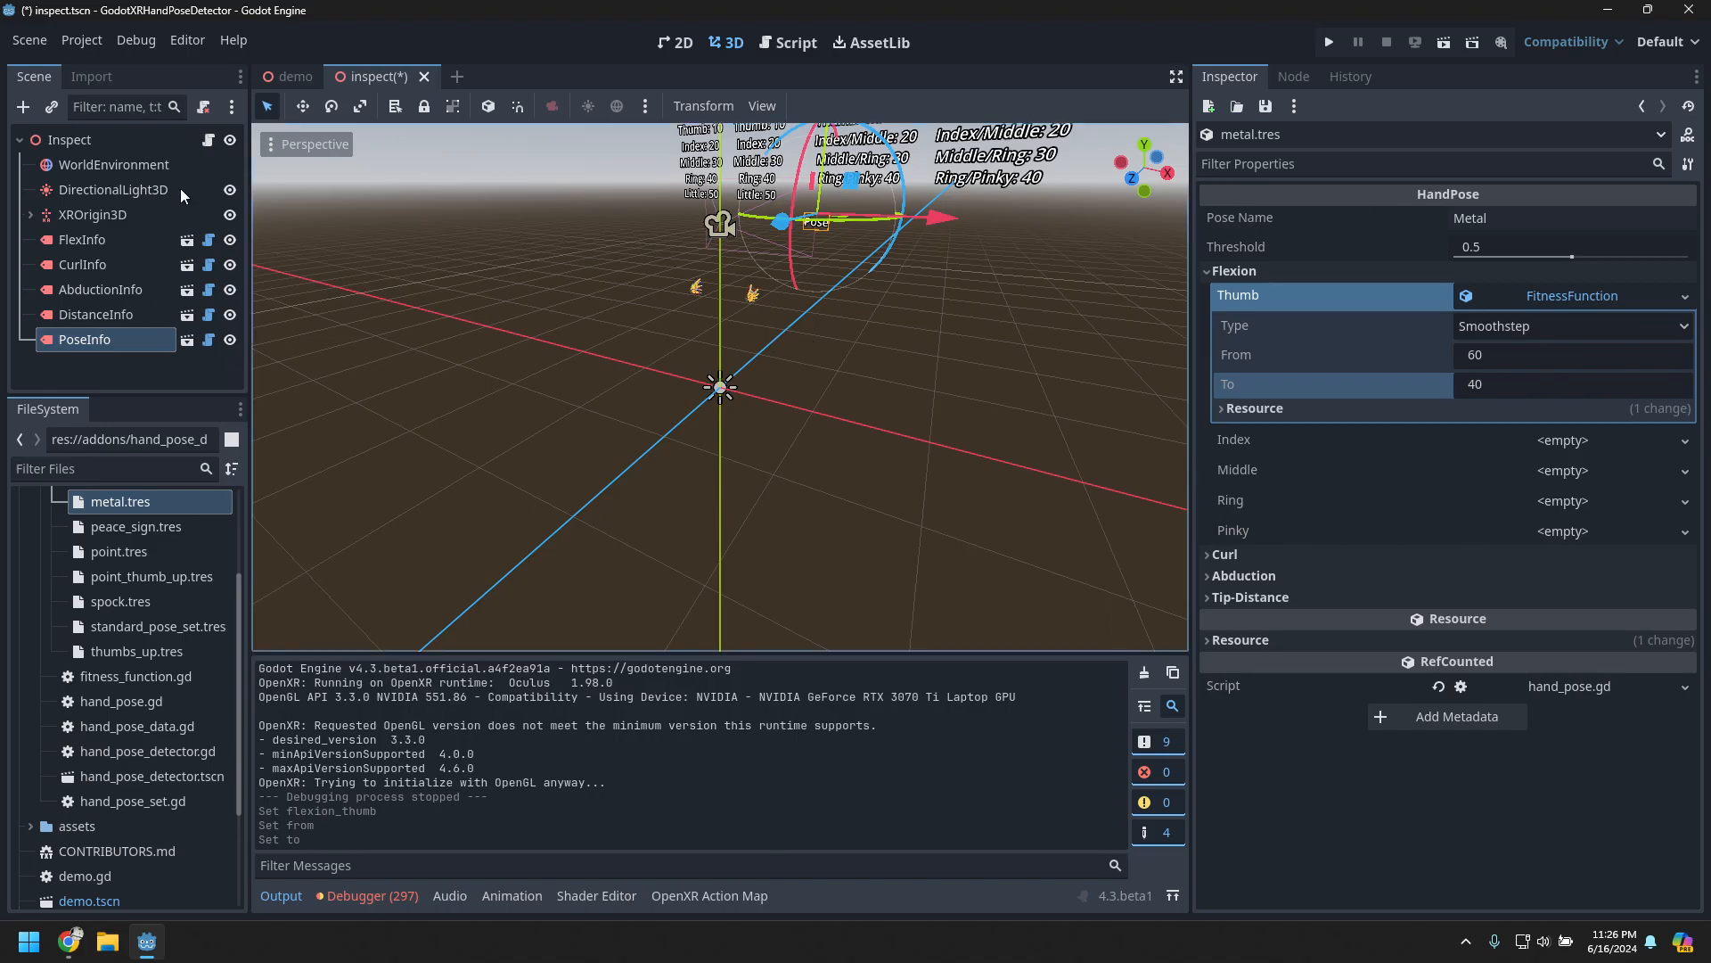
- Assign metal.tres as the Pose of the PoseInfo node and test-run the inspect scene
{"action": "left_click", "coordinate": [80, 338]}
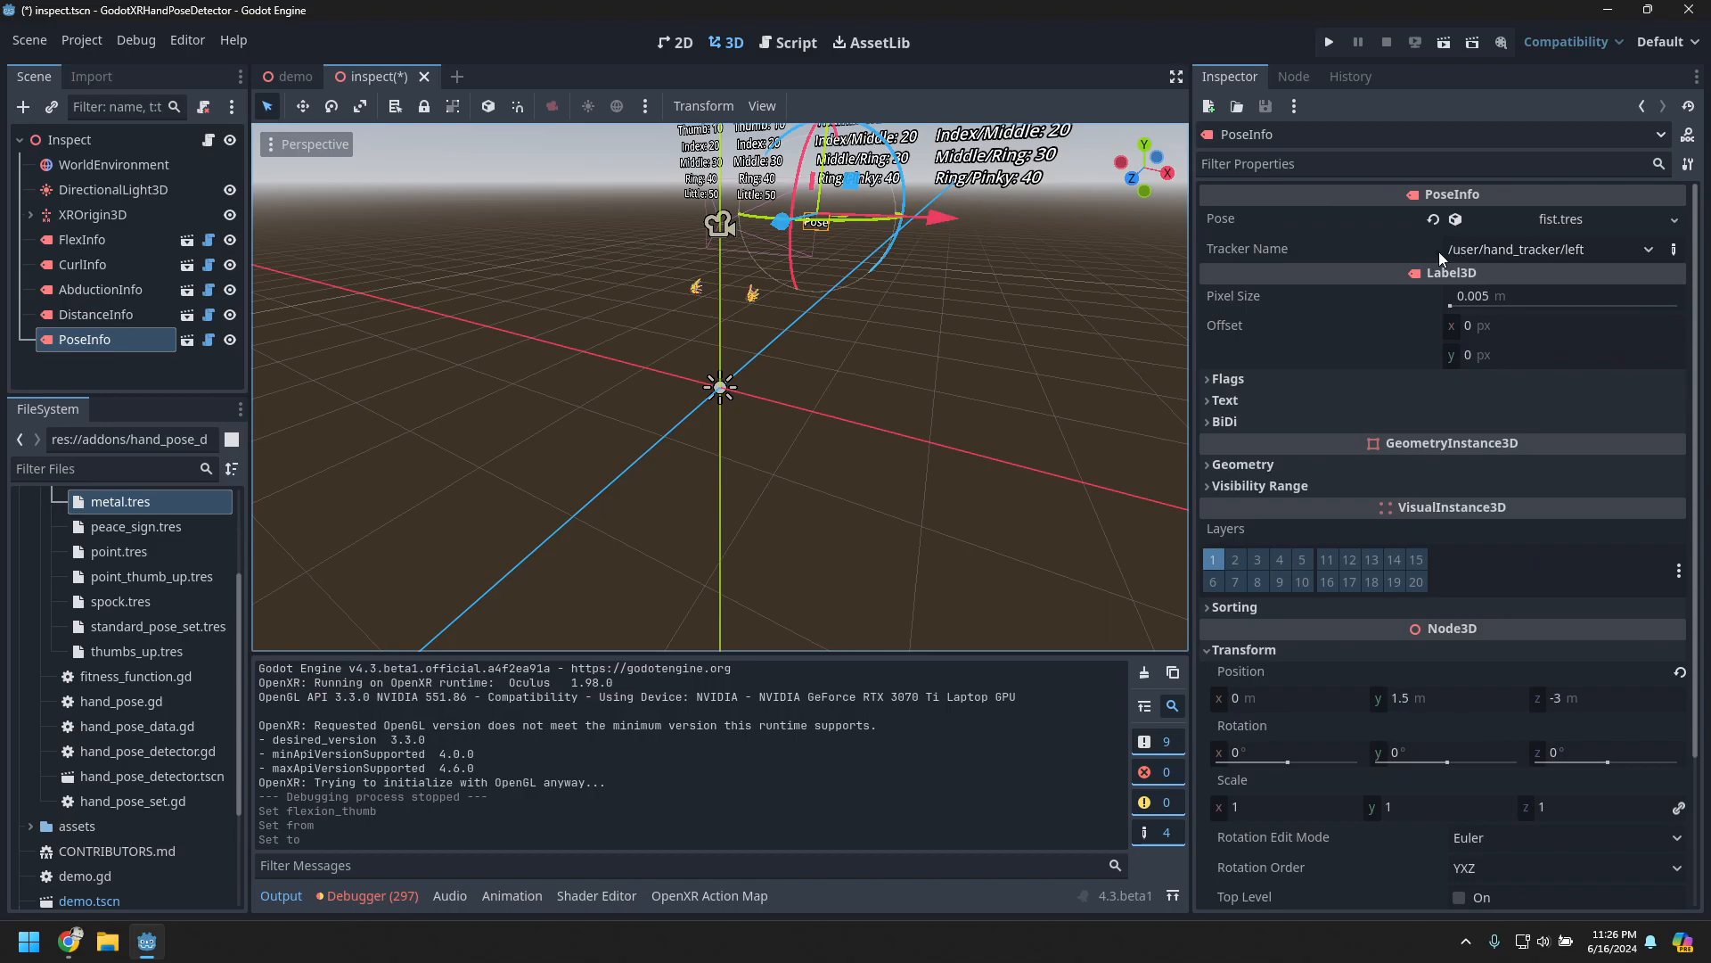
{"action": "left_click_drag", "start_coordinate": [122, 505], "coordinate": [1543, 227]}
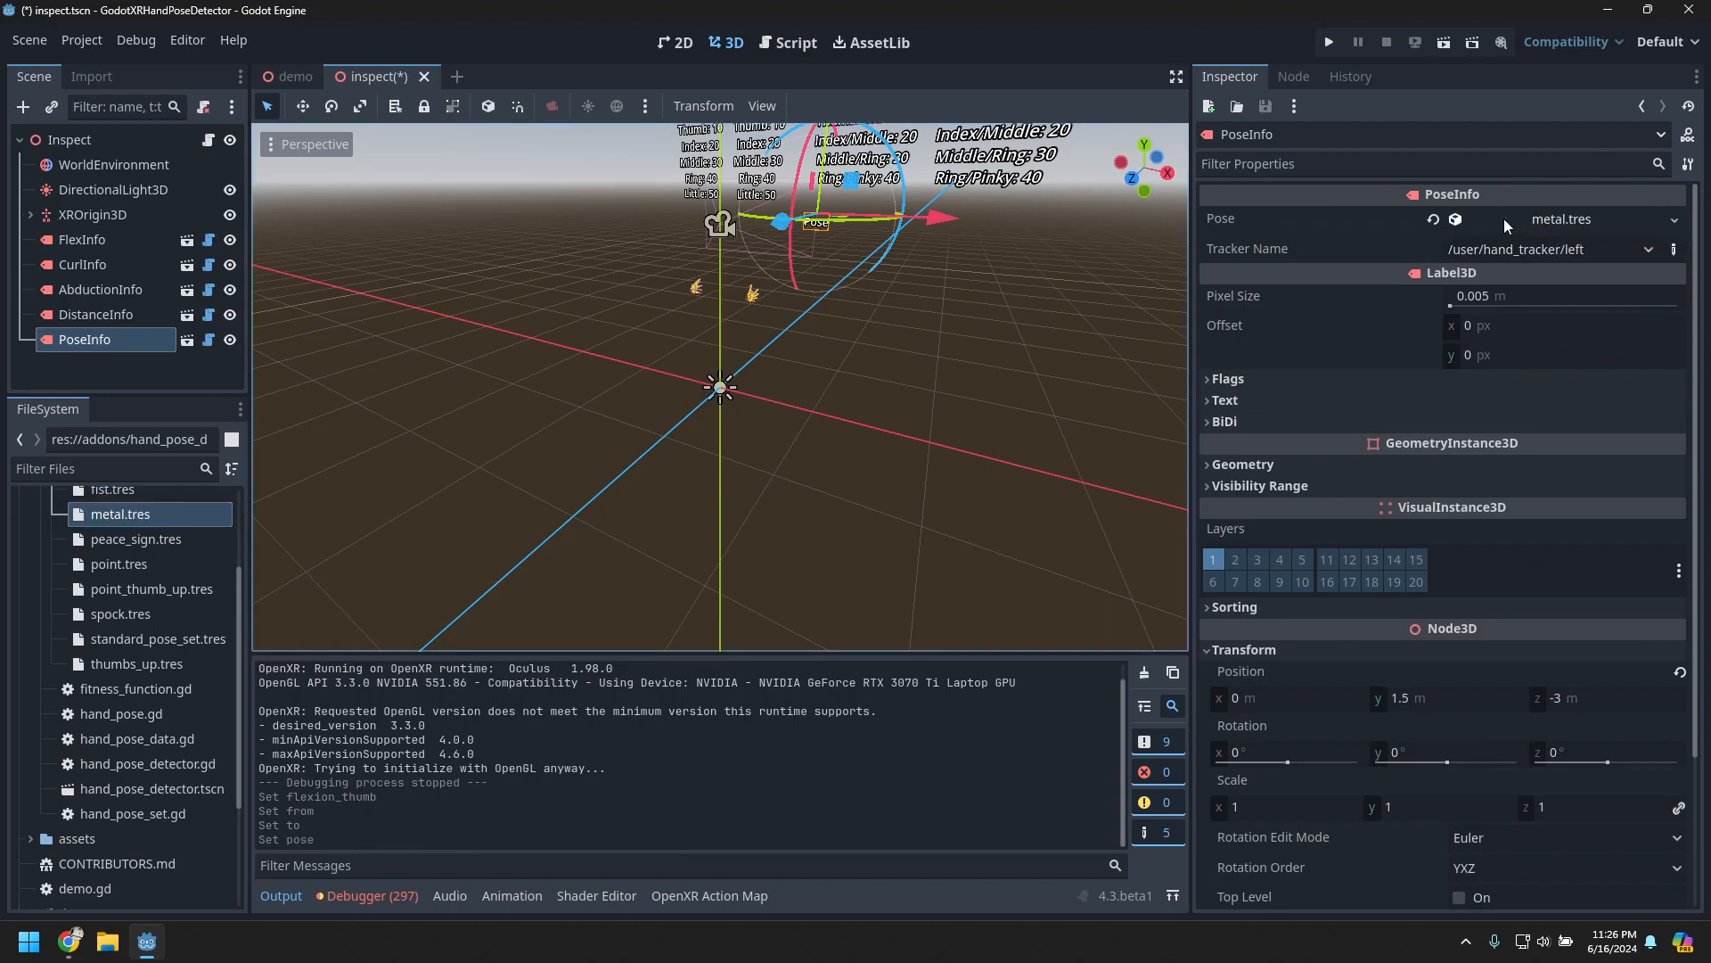
{"action": "left_click", "coordinate": [1444, 42]}
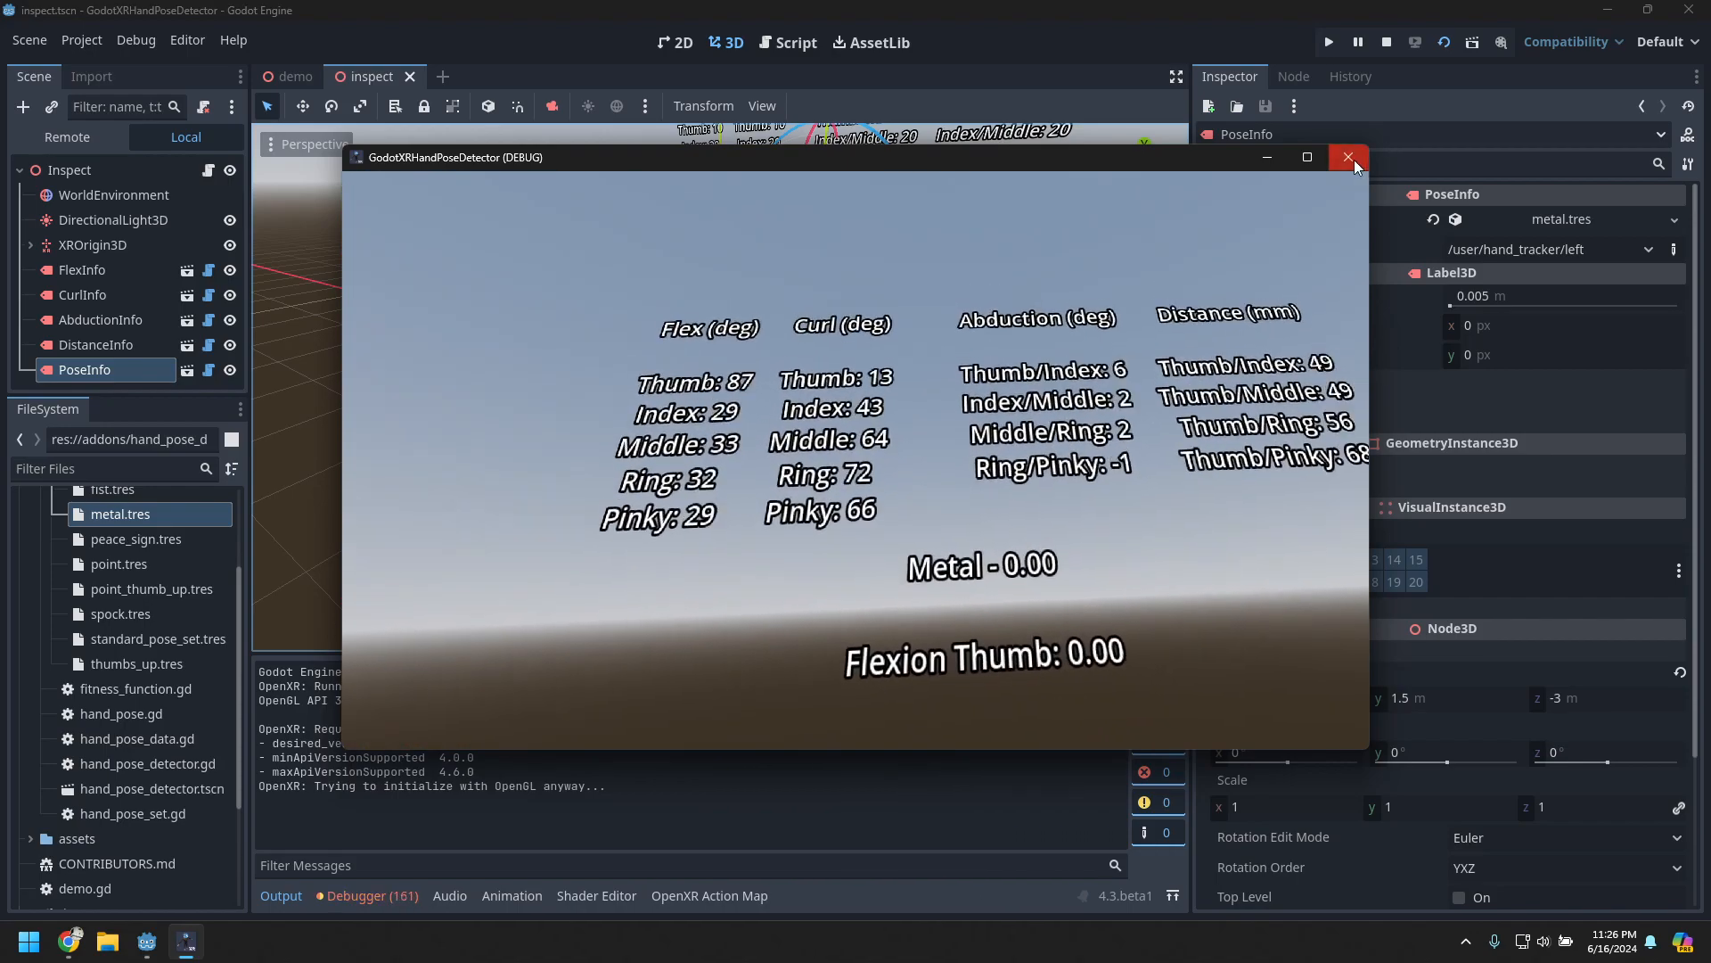
{"action": "left_click", "coordinate": [1349, 157]}
- Add a Smoothstep FitnessFunction to the metal pose's Pinky flexion, from 55 to 35
{"action": "left_click", "coordinate": [125, 516]}
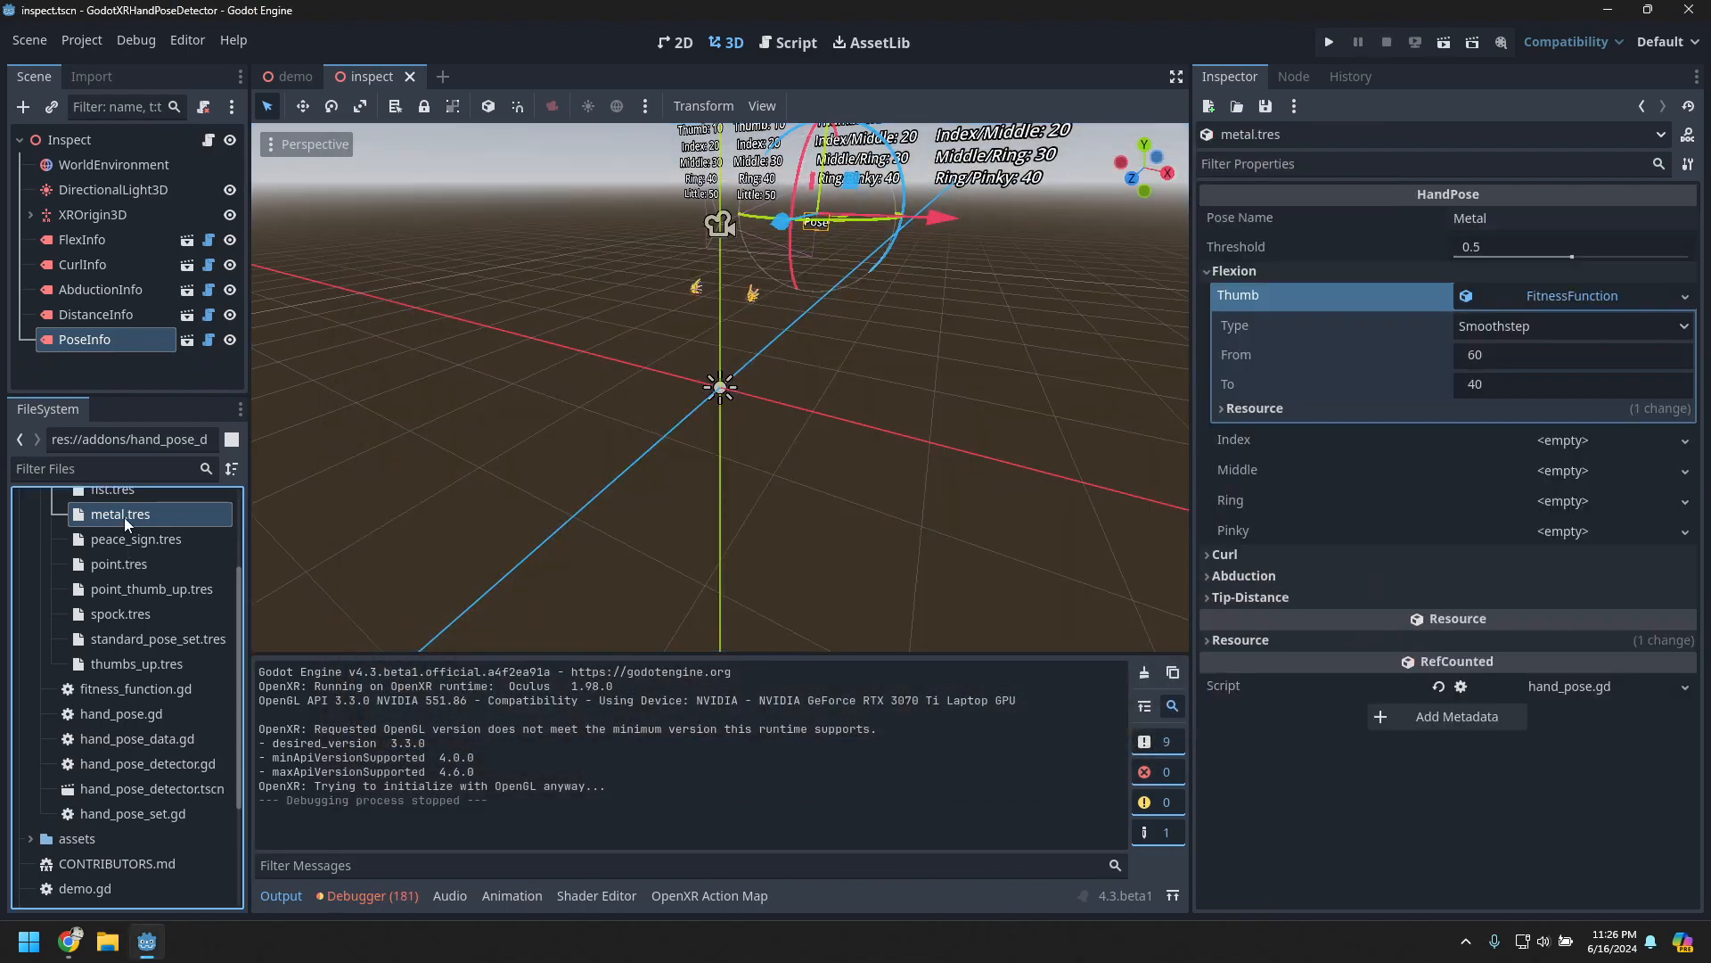
{"action": "left_click", "coordinate": [1567, 531]}
{"action": "left_click", "coordinate": [1617, 558]}
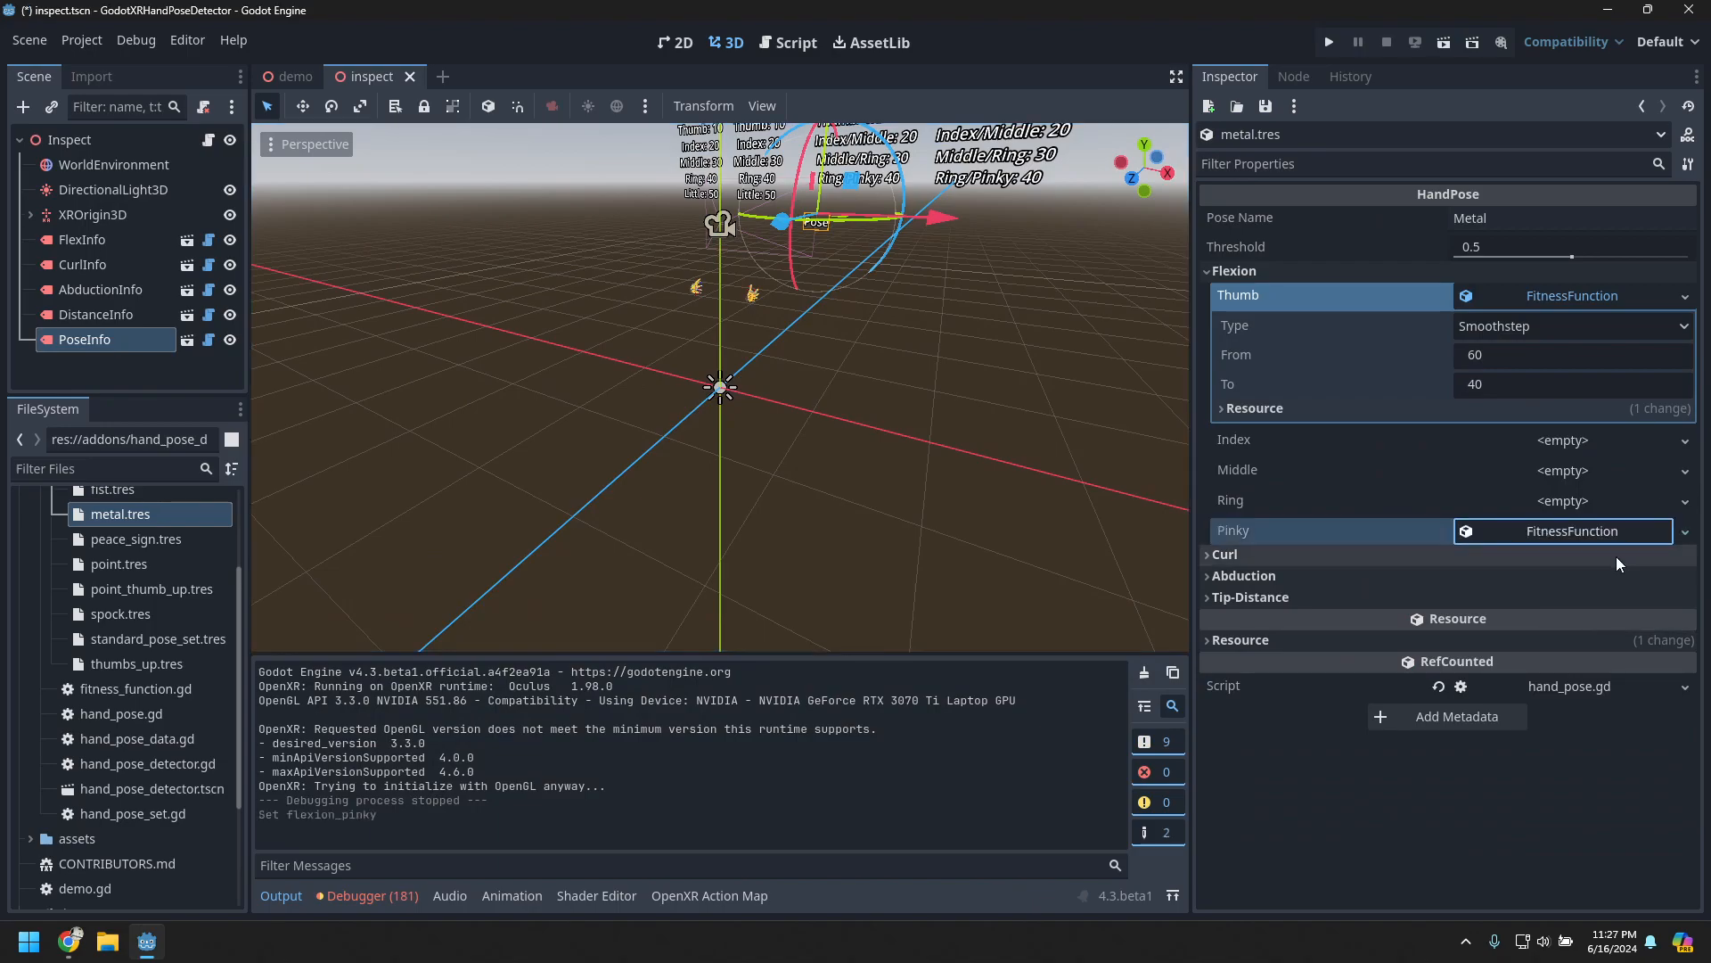
{"action": "left_click", "coordinate": [1581, 531]}
{"action": "left_click", "coordinate": [1505, 619]}
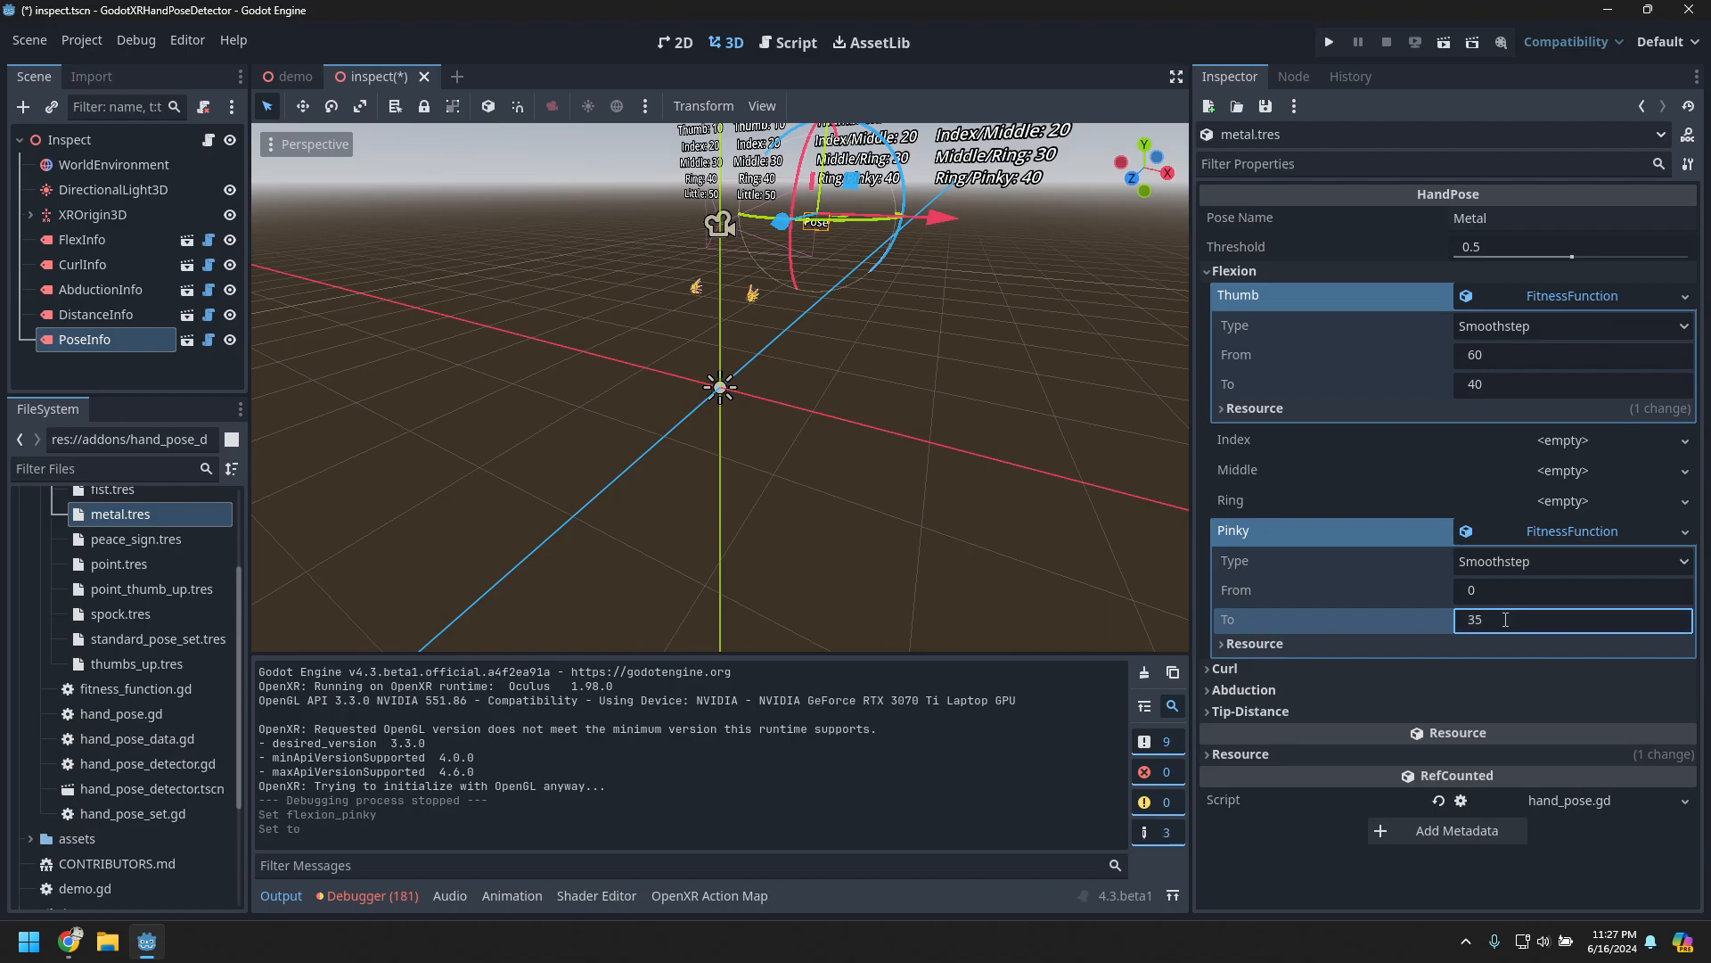
{"action": "left_click", "coordinate": [1517, 593]}
{"action": "key", "text": "Return"}
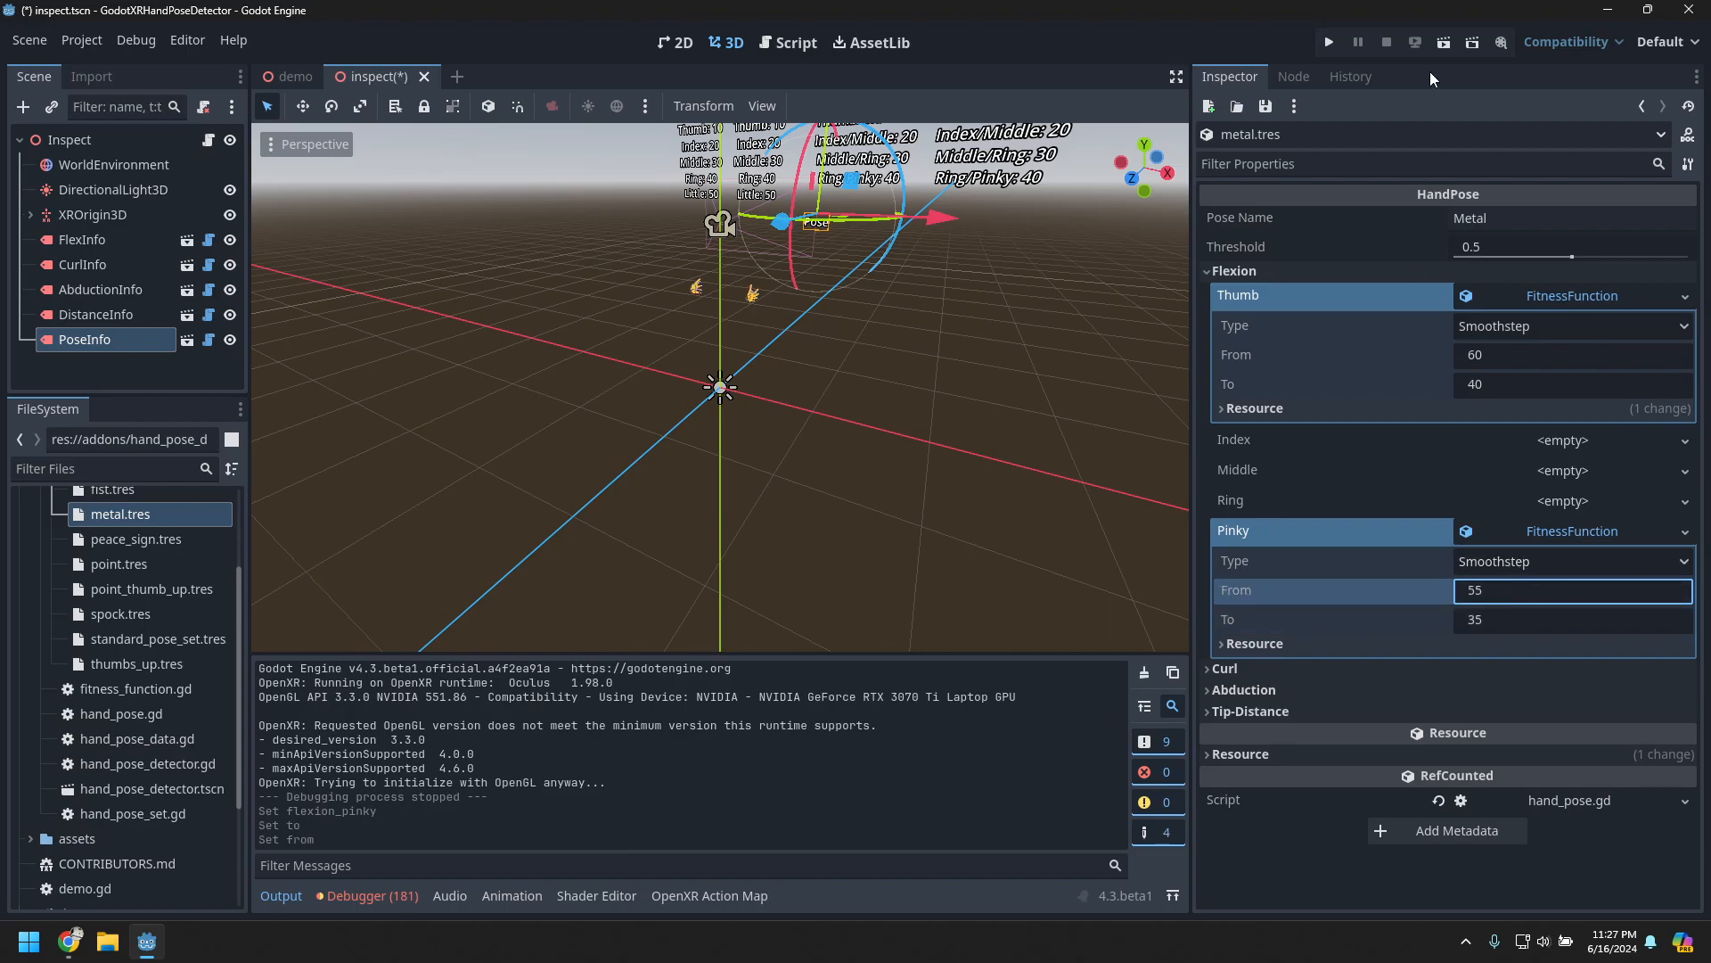
- Save the metal pose resource and test it with a run of the inspect scene
{"action": "left_click", "coordinate": [1267, 106]}
{"action": "left_click", "coordinate": [1277, 125]}
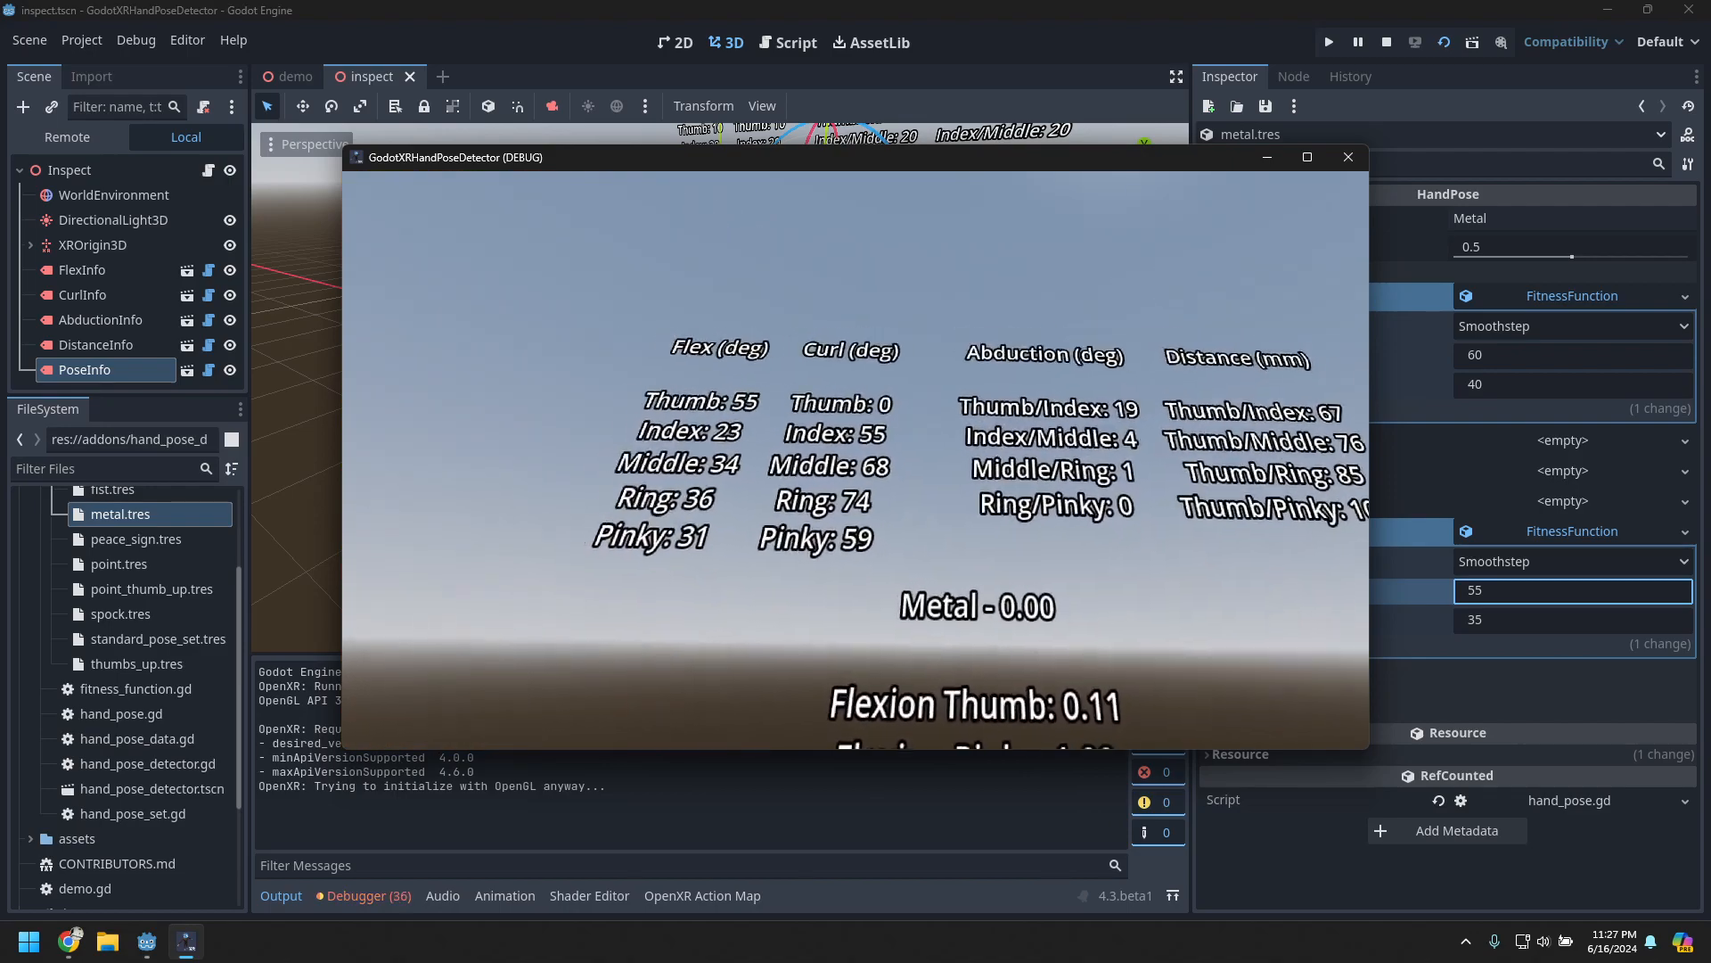
{"action": "left_click", "coordinate": [1345, 157]}
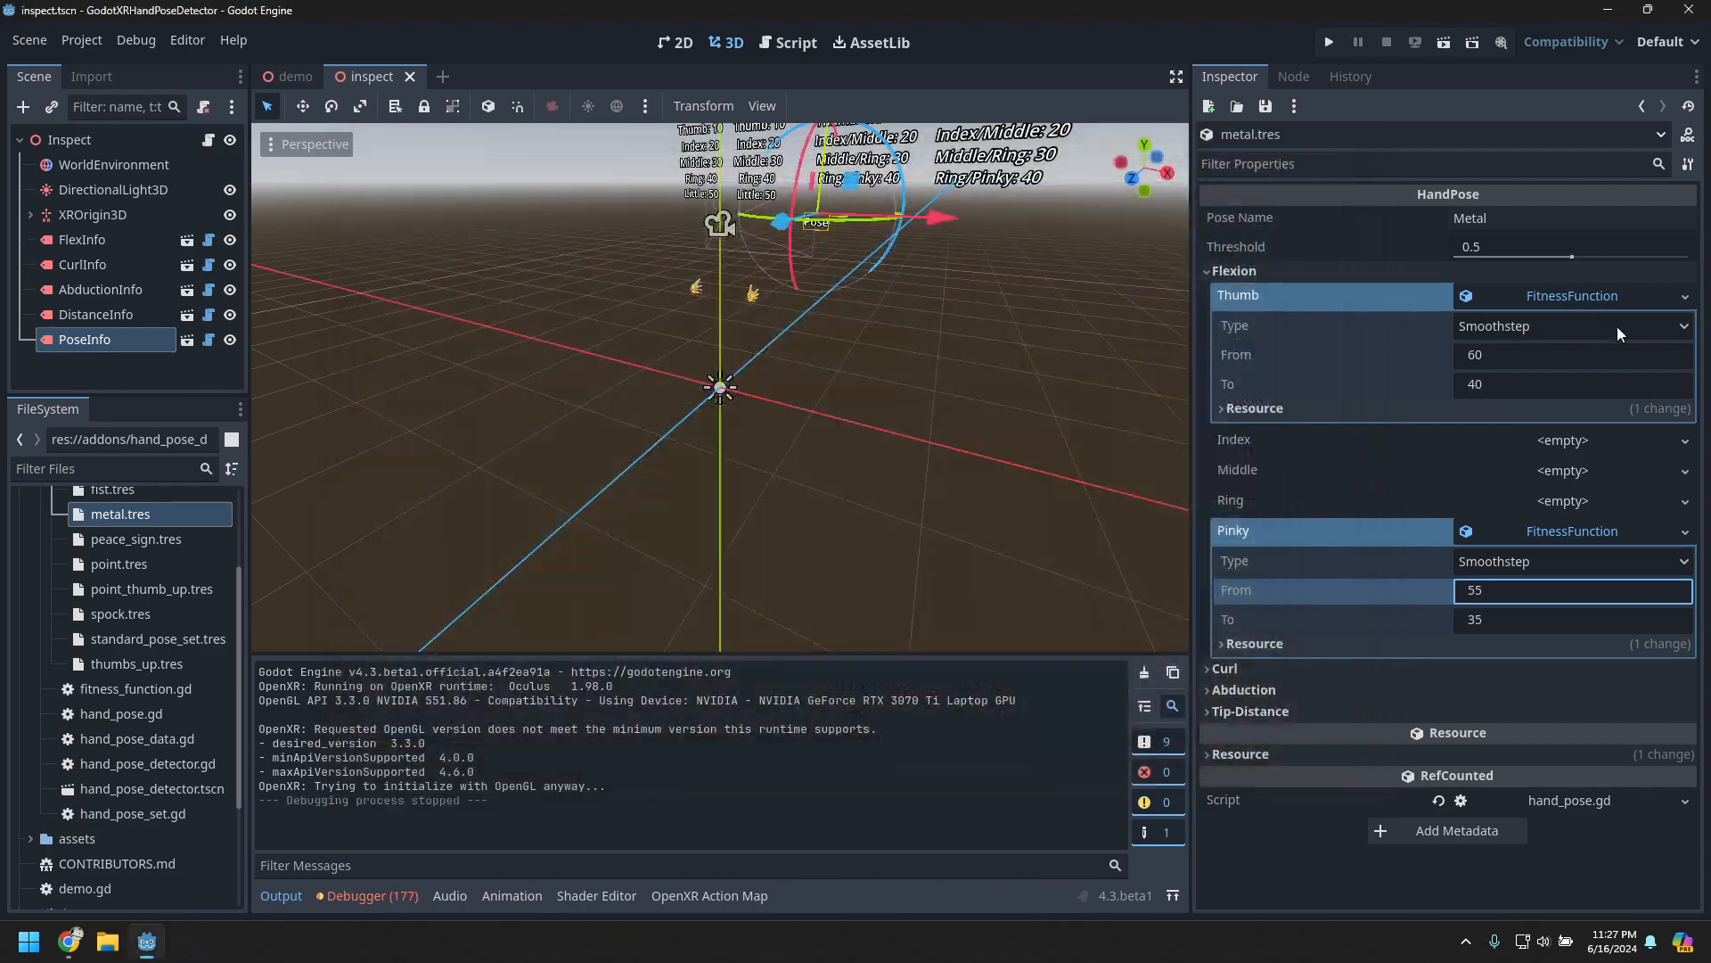
- Add a Smoothstep FitnessFunction to the metal pose's Index flexion, from 50 to 30, save it and test-run the inspect scene
{"action": "left_click", "coordinate": [1630, 438]}
{"action": "left_click", "coordinate": [1609, 464]}
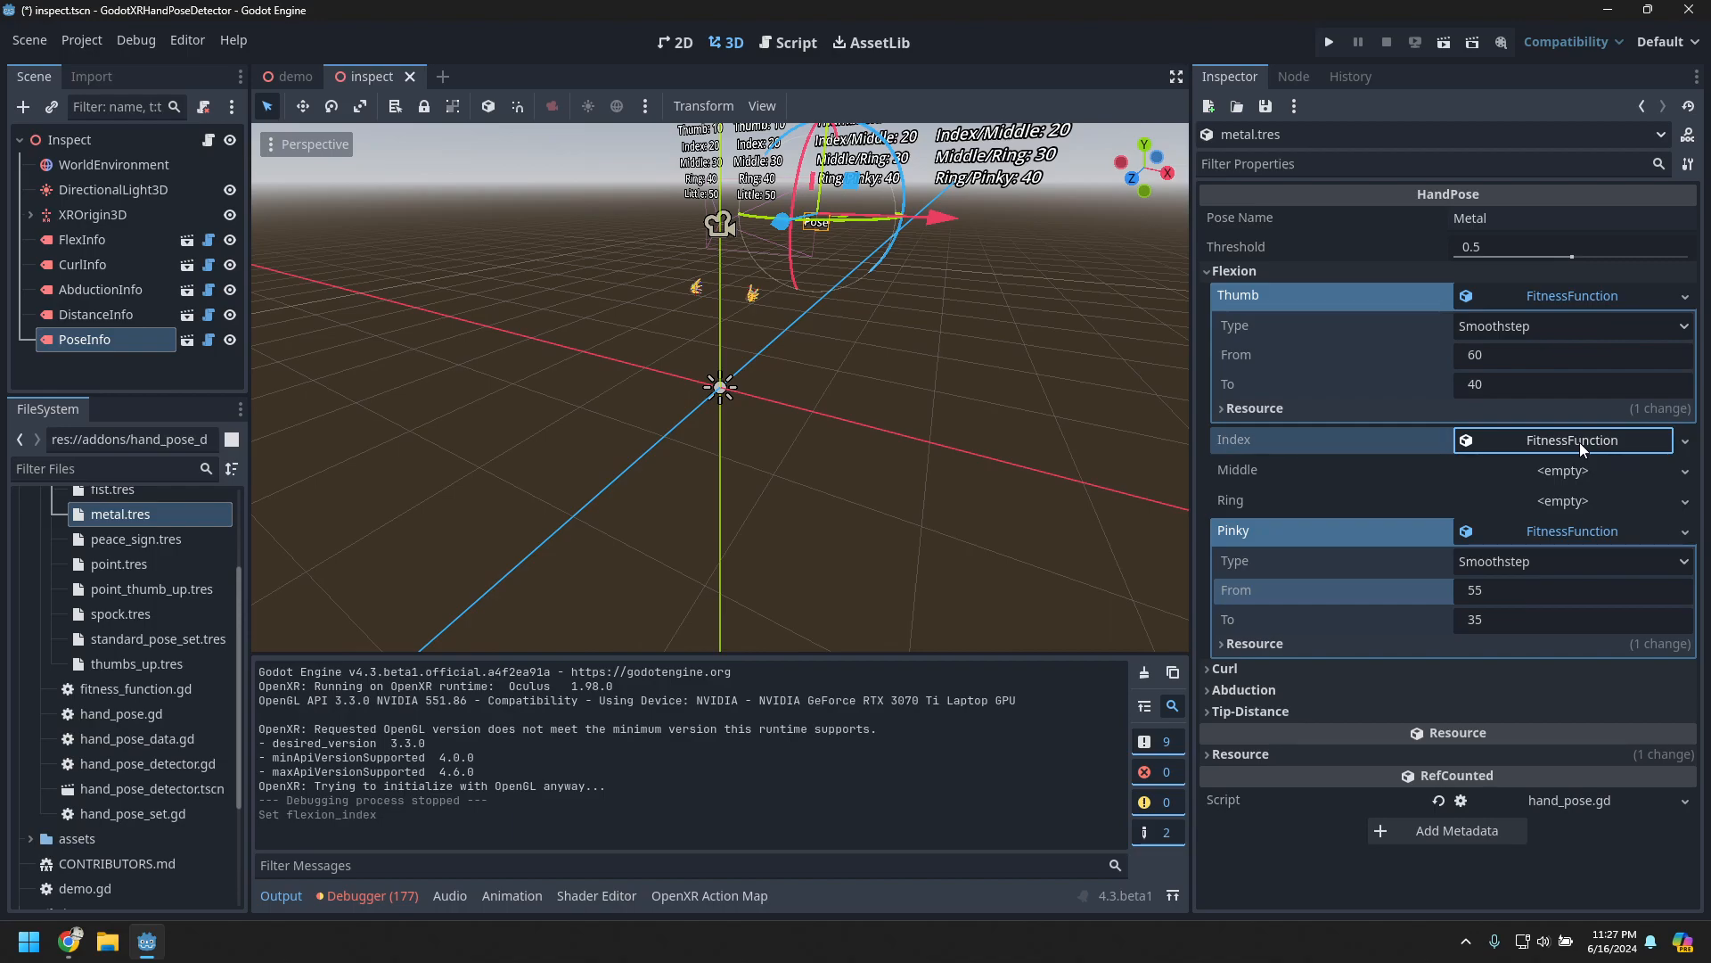
{"action": "left_click", "coordinate": [1581, 446]}
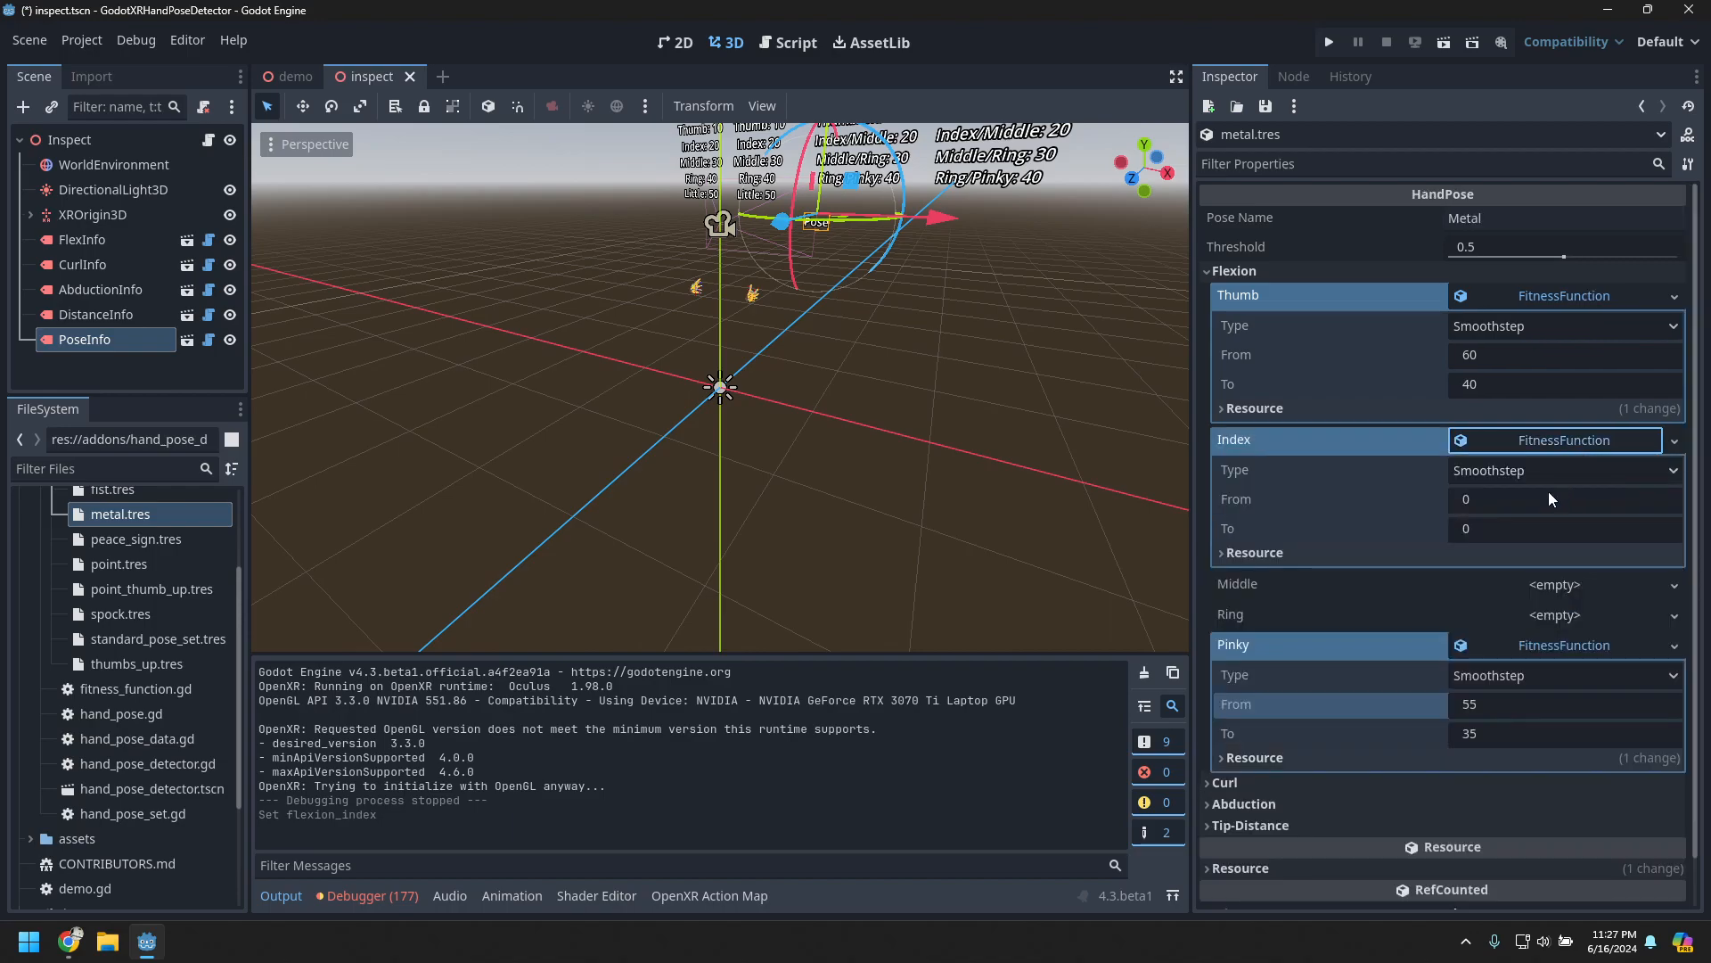
{"action": "left_click", "coordinate": [1501, 502]}
{"action": "type", "text": "5"}
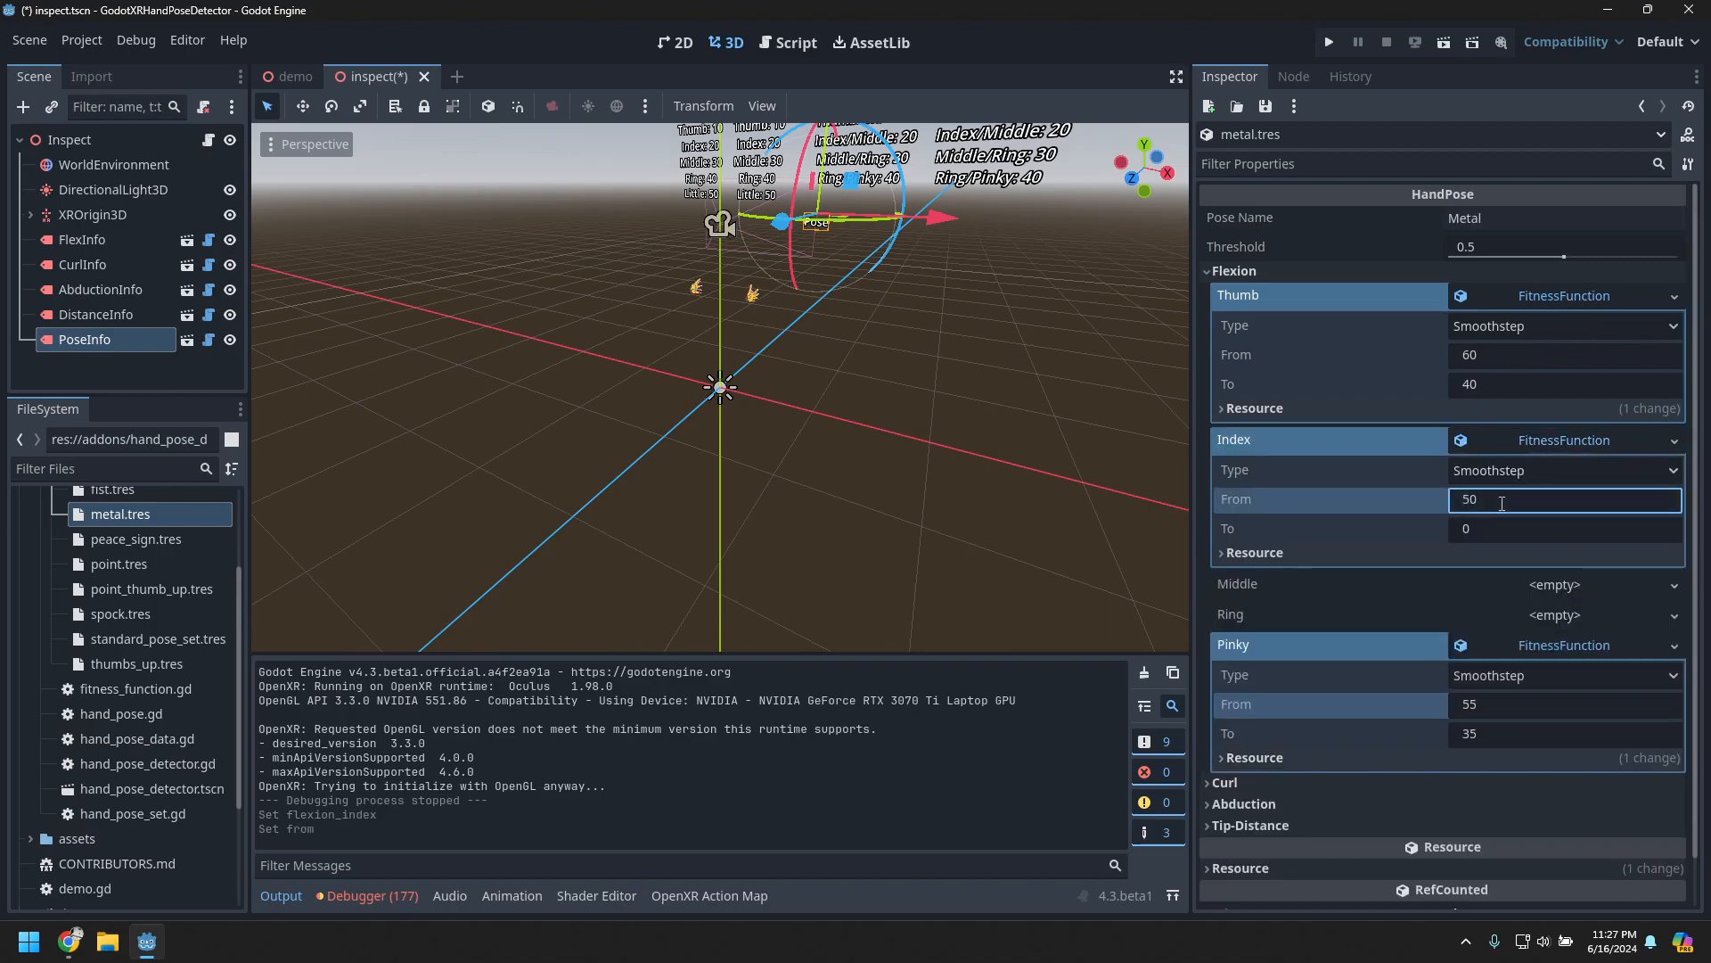
{"action": "type", "text": "0"}
{"action": "left_click", "coordinate": [1551, 532]}
{"action": "type", "text": "30"}
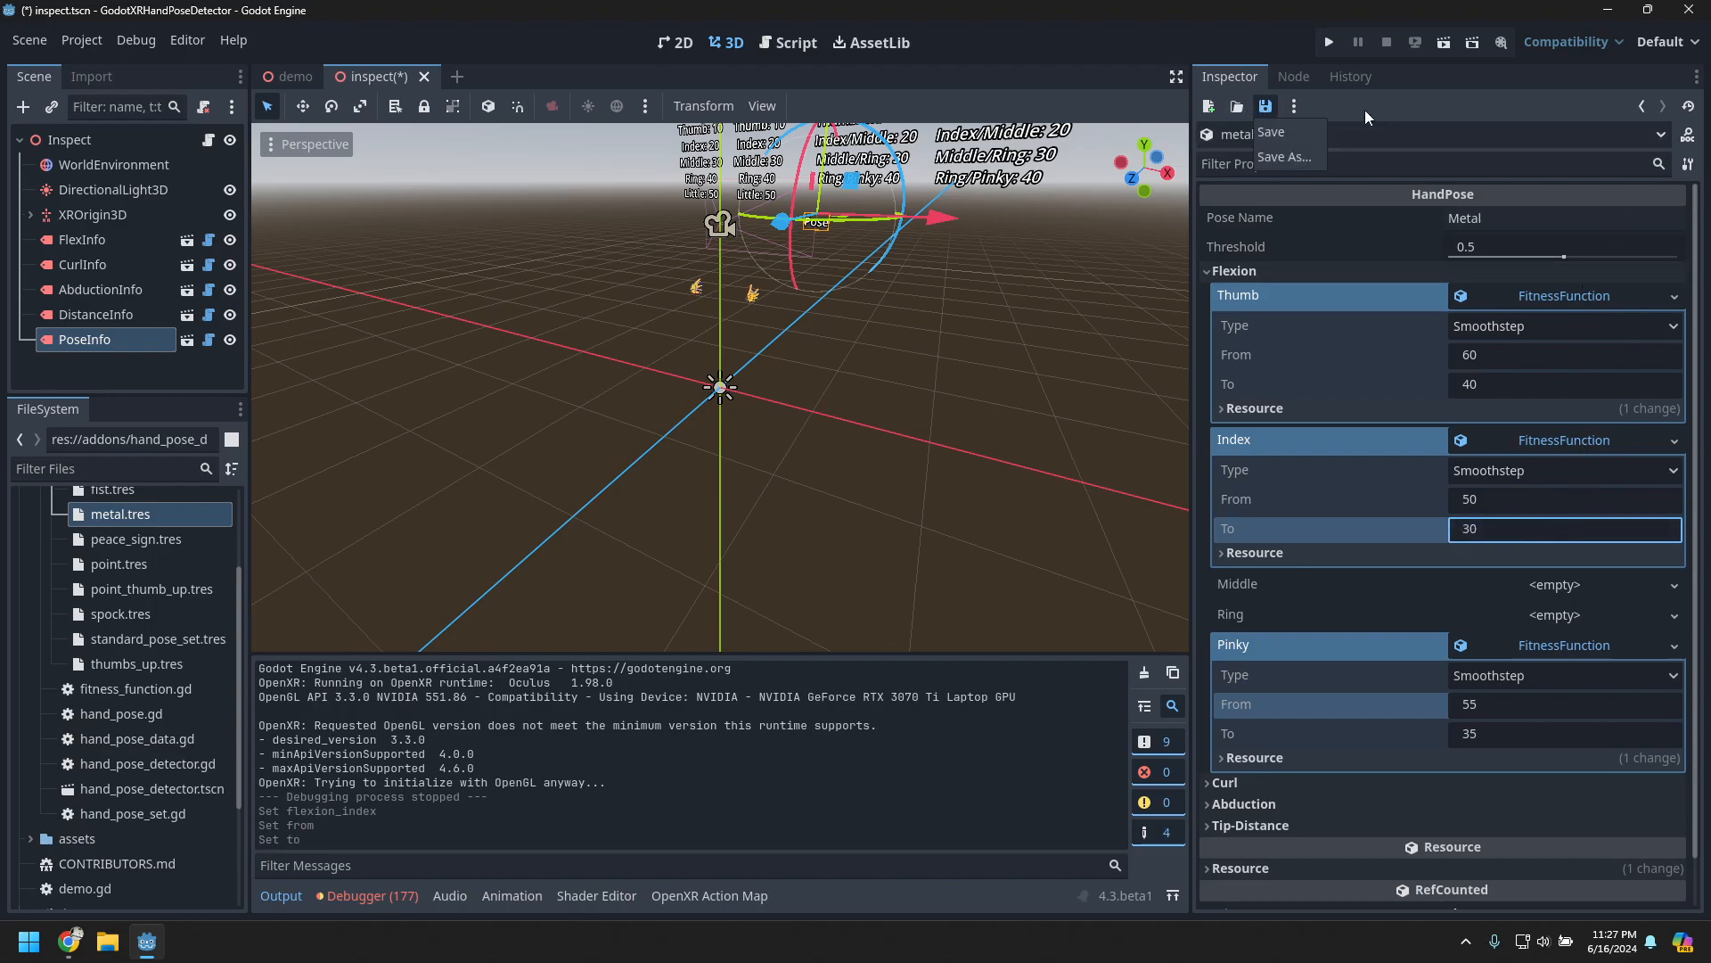
{"action": "left_click", "coordinate": [1441, 55]}
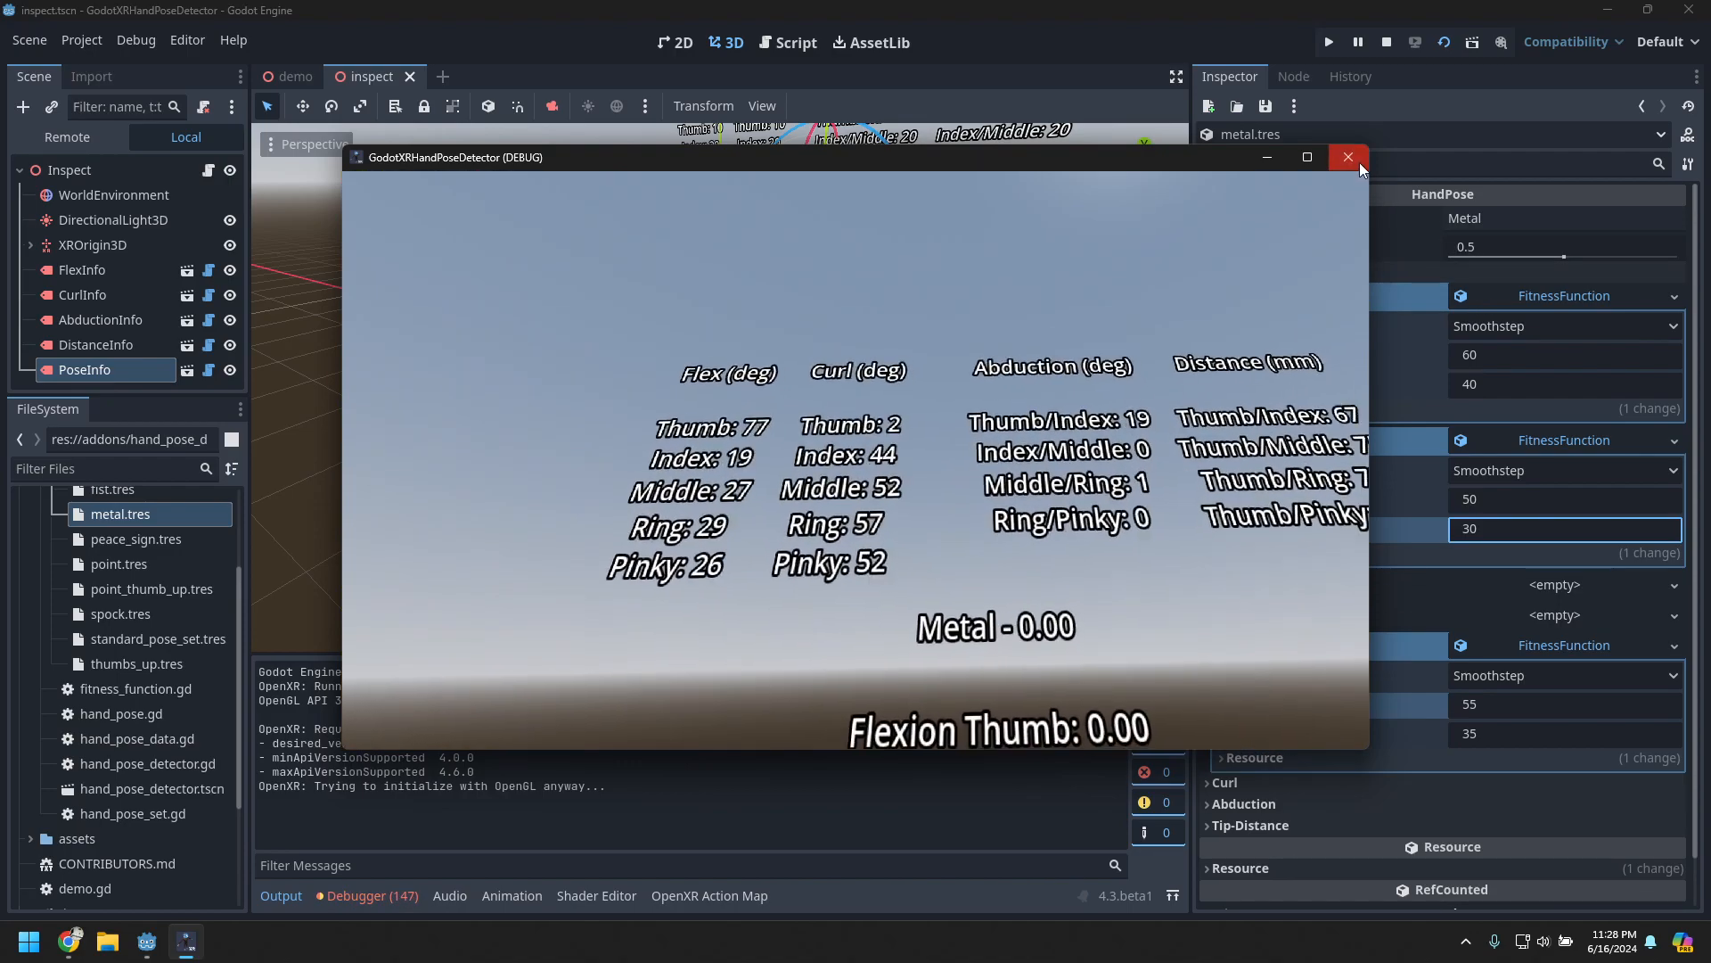
{"action": "left_click", "coordinate": [1350, 158]}
- Add a Smoothstep FitnessFunction to the metal pose's Middle flexion, from 30 to 40
{"action": "left_click", "coordinate": [1600, 592]}
{"action": "left_click", "coordinate": [1575, 607]}
{"action": "left_click", "coordinate": [1549, 587]}
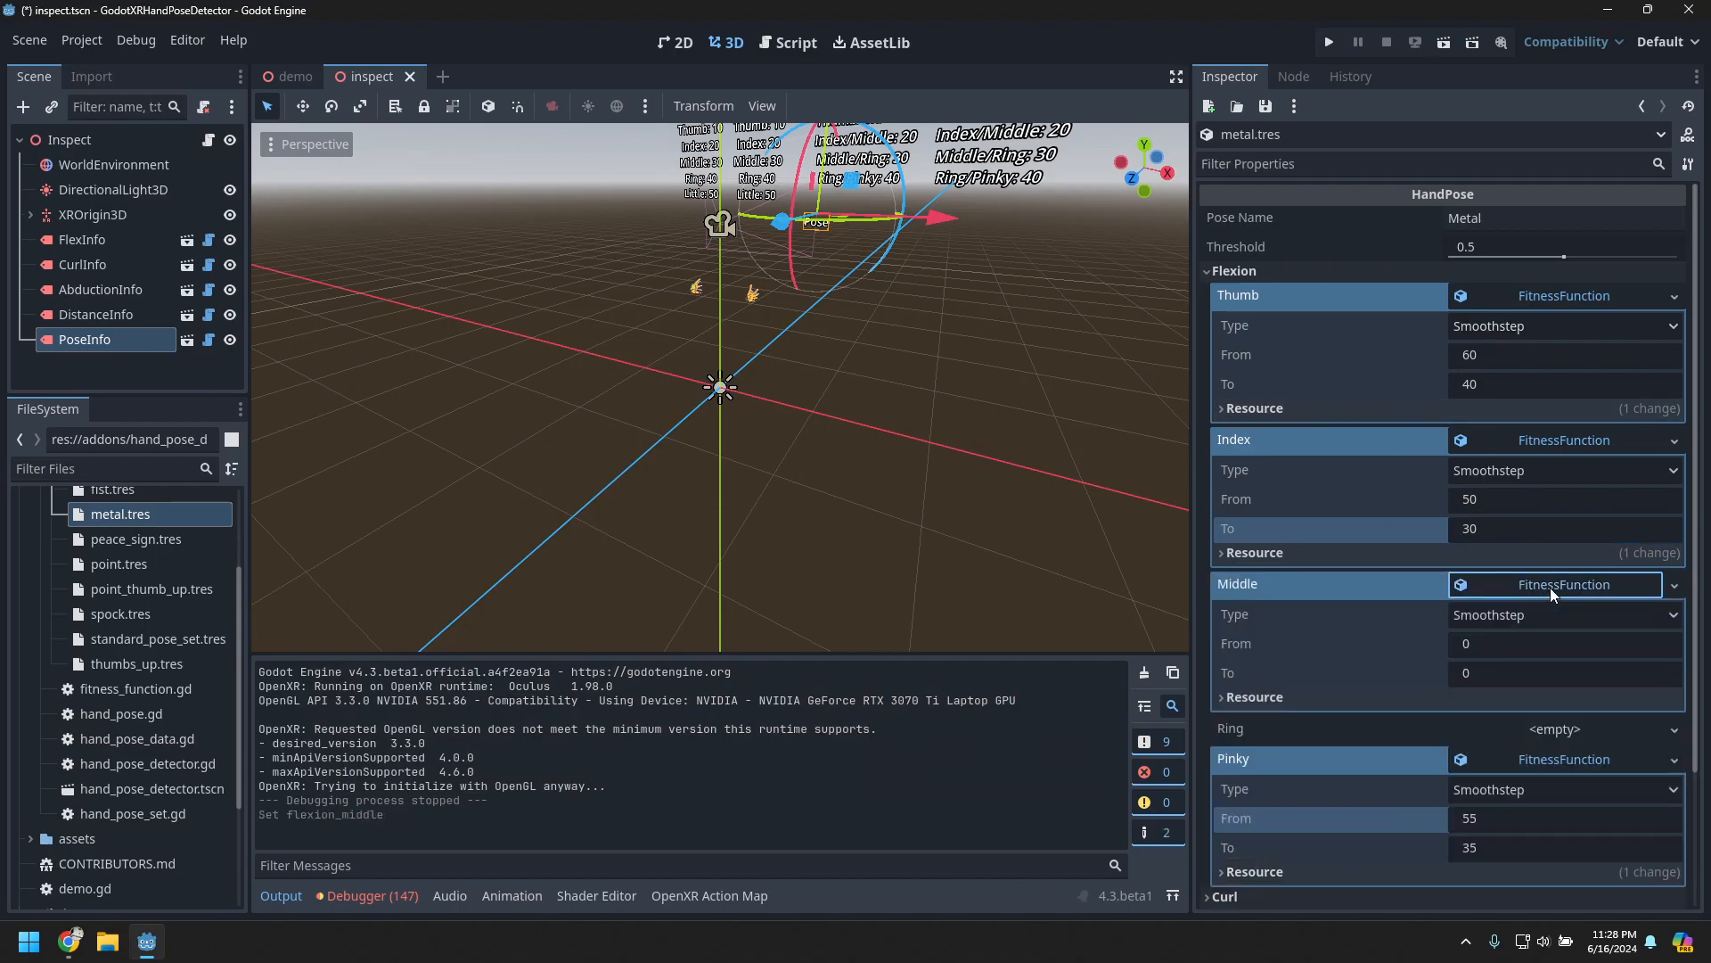
{"action": "left_click", "coordinate": [1503, 665]}
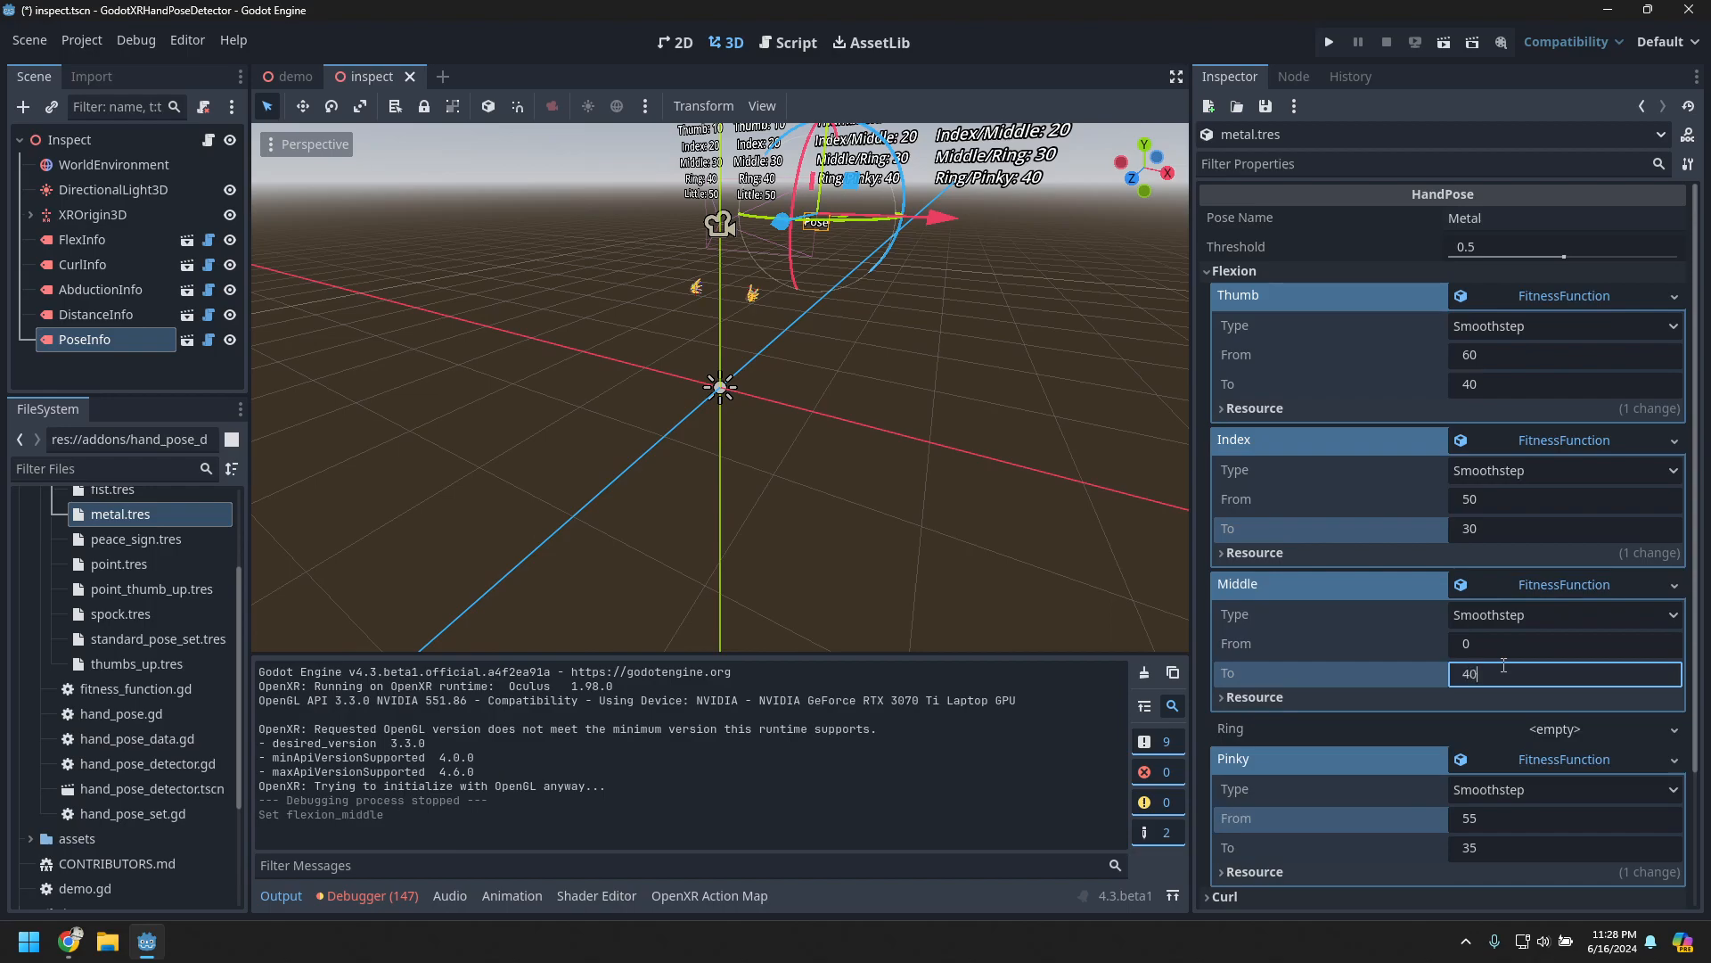
{"action": "left_click", "coordinate": [1514, 642]}
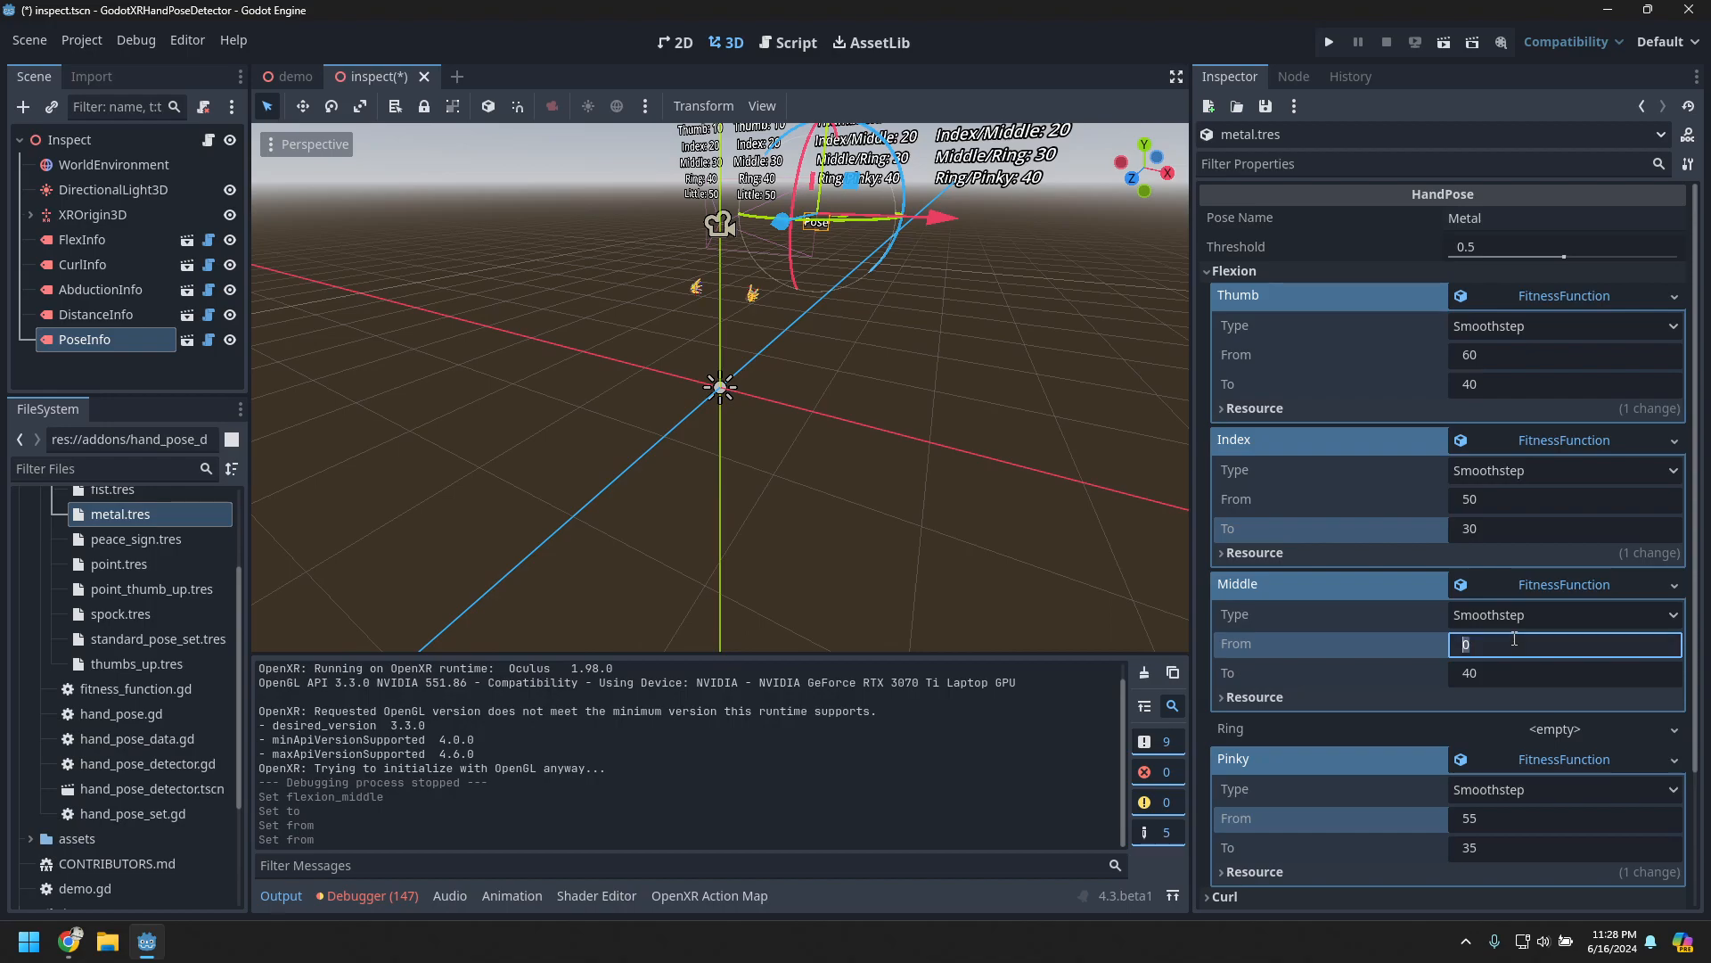
{"action": "type", "text": "0"}
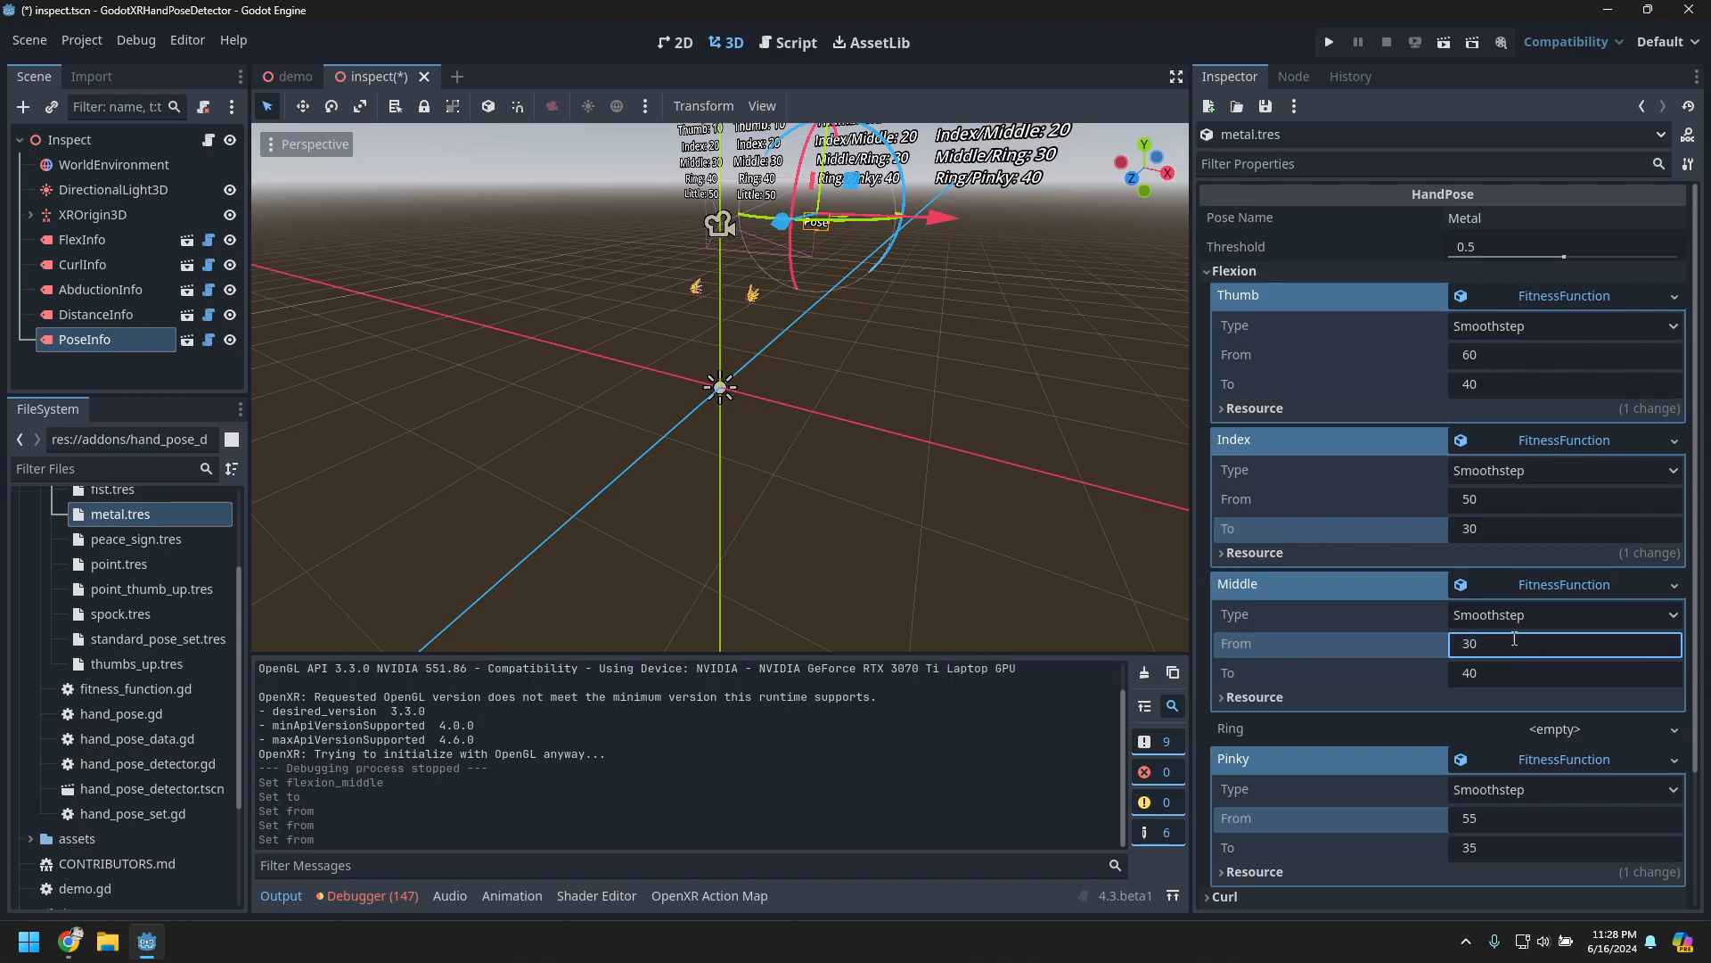
- Add a Smoothstep FitnessFunction to the Ring flexion, from 30 to 40, and test the metal pose by running the inspect scene
{"action": "left_click", "coordinate": [1586, 718]}
{"action": "left_click", "coordinate": [1601, 757]}
{"action": "left_click", "coordinate": [1570, 731]}
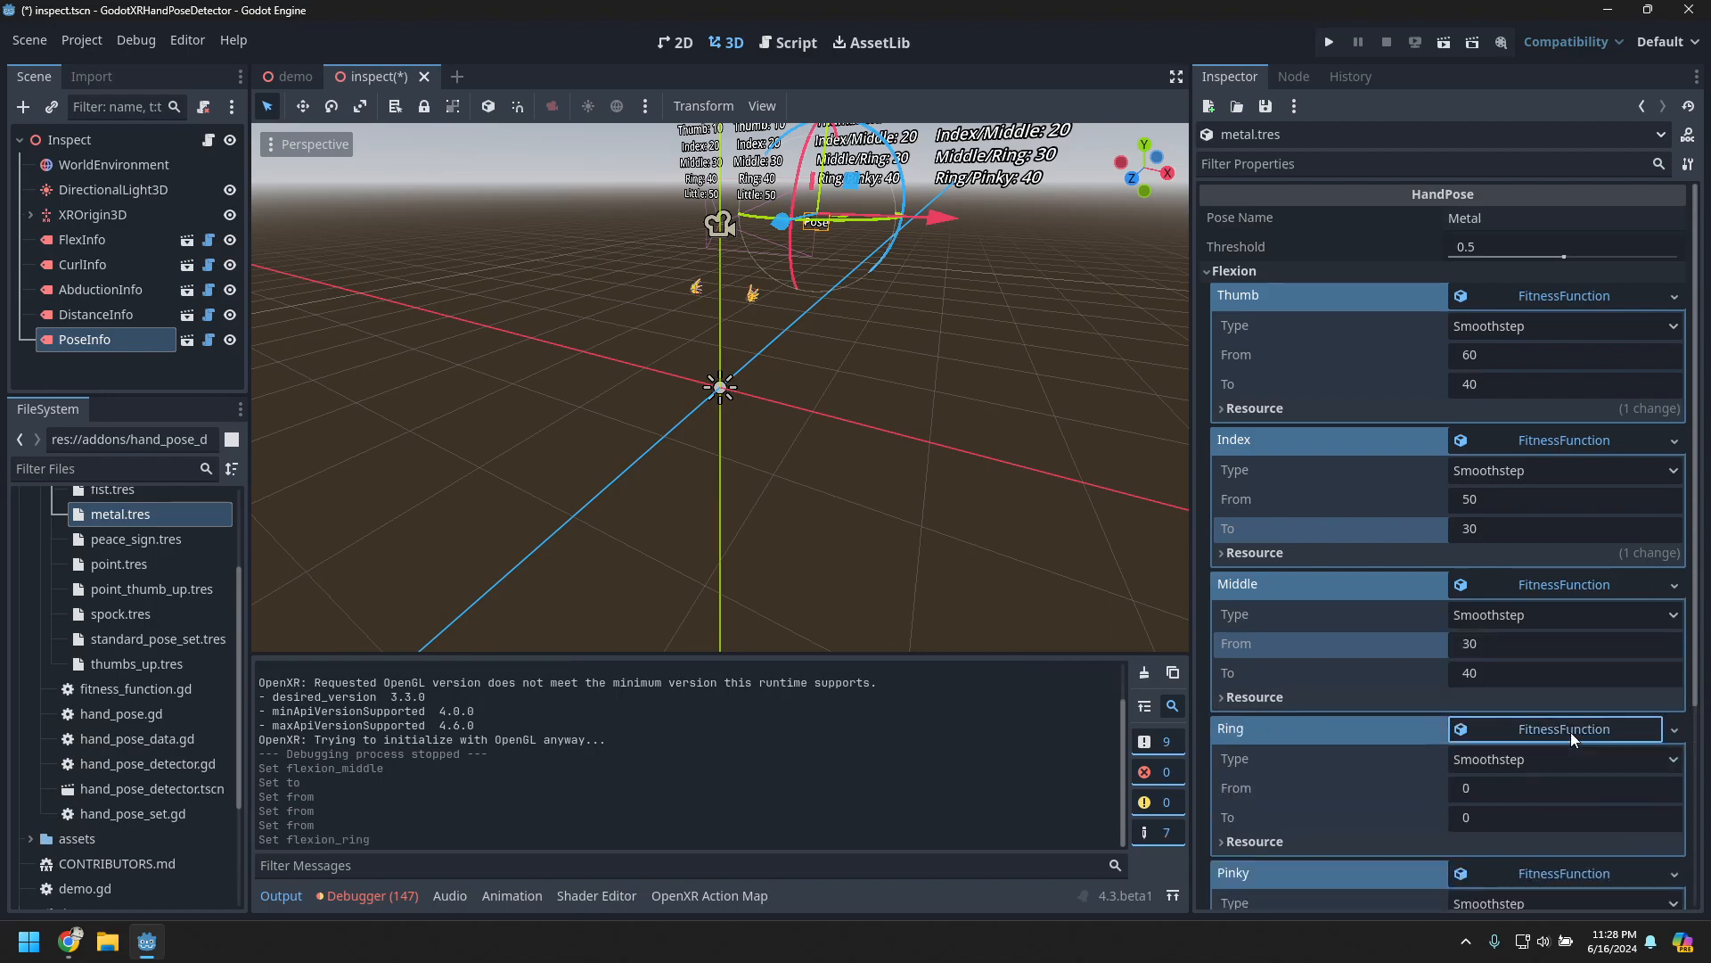
{"action": "left_click", "coordinate": [1517, 791]}
{"action": "key", "text": "Return"}
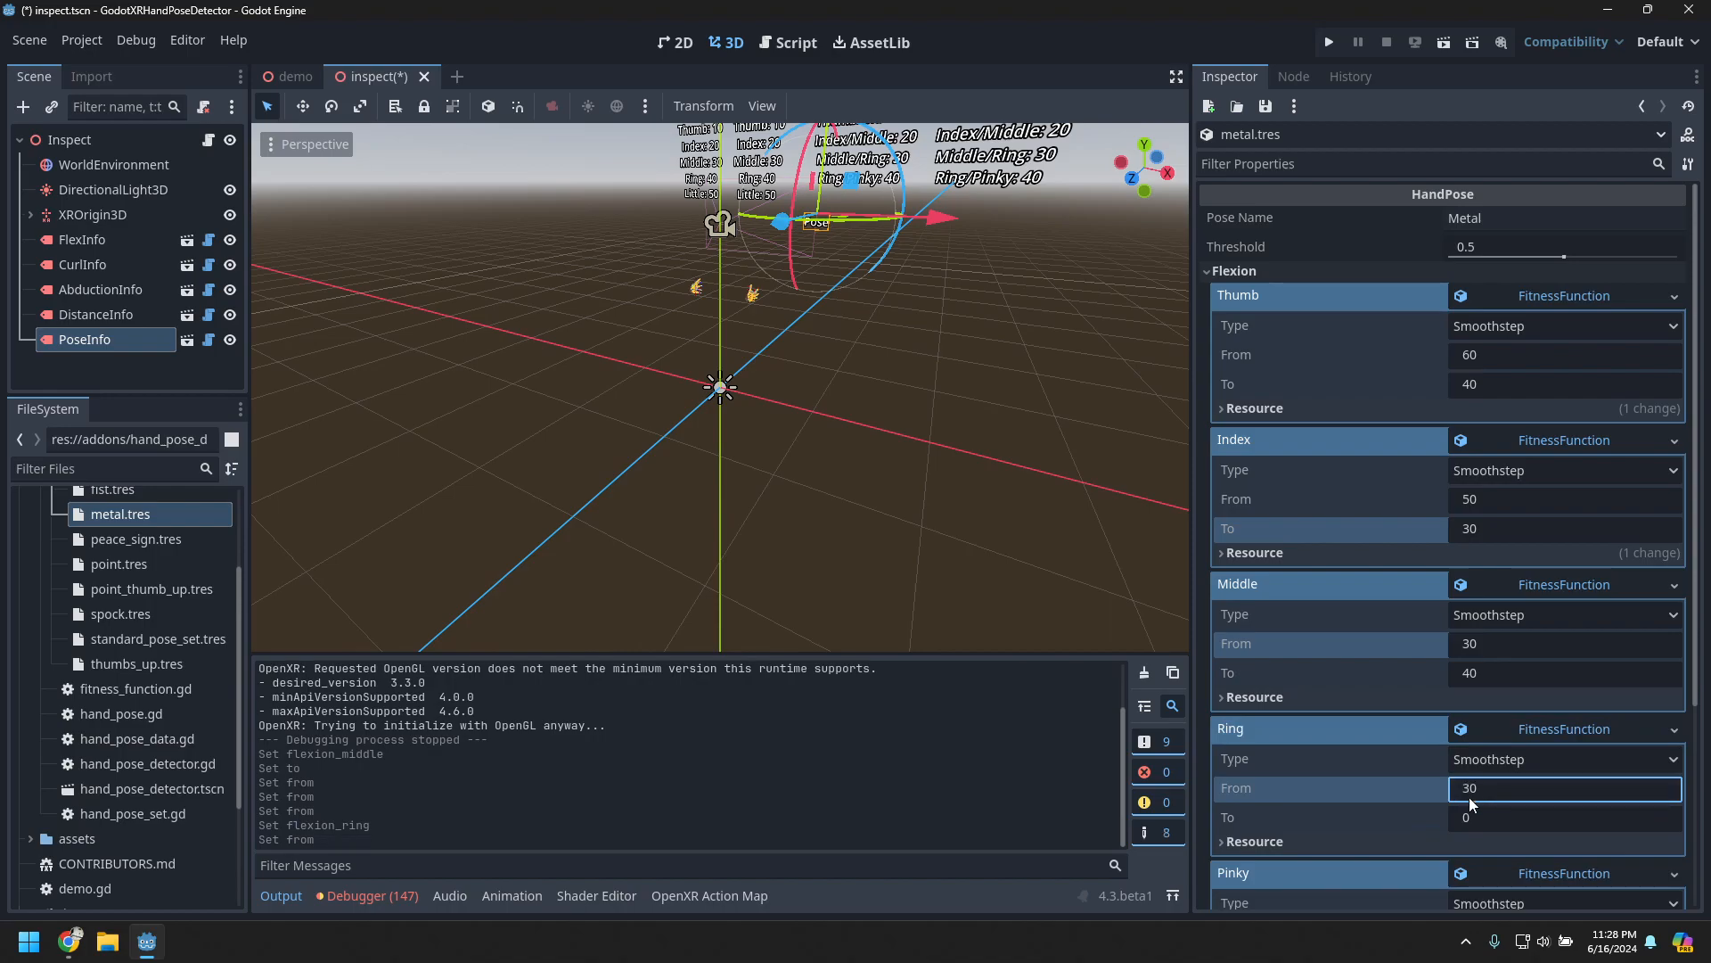
{"action": "left_click", "coordinate": [1521, 815]}
{"action": "key", "text": "Return"}
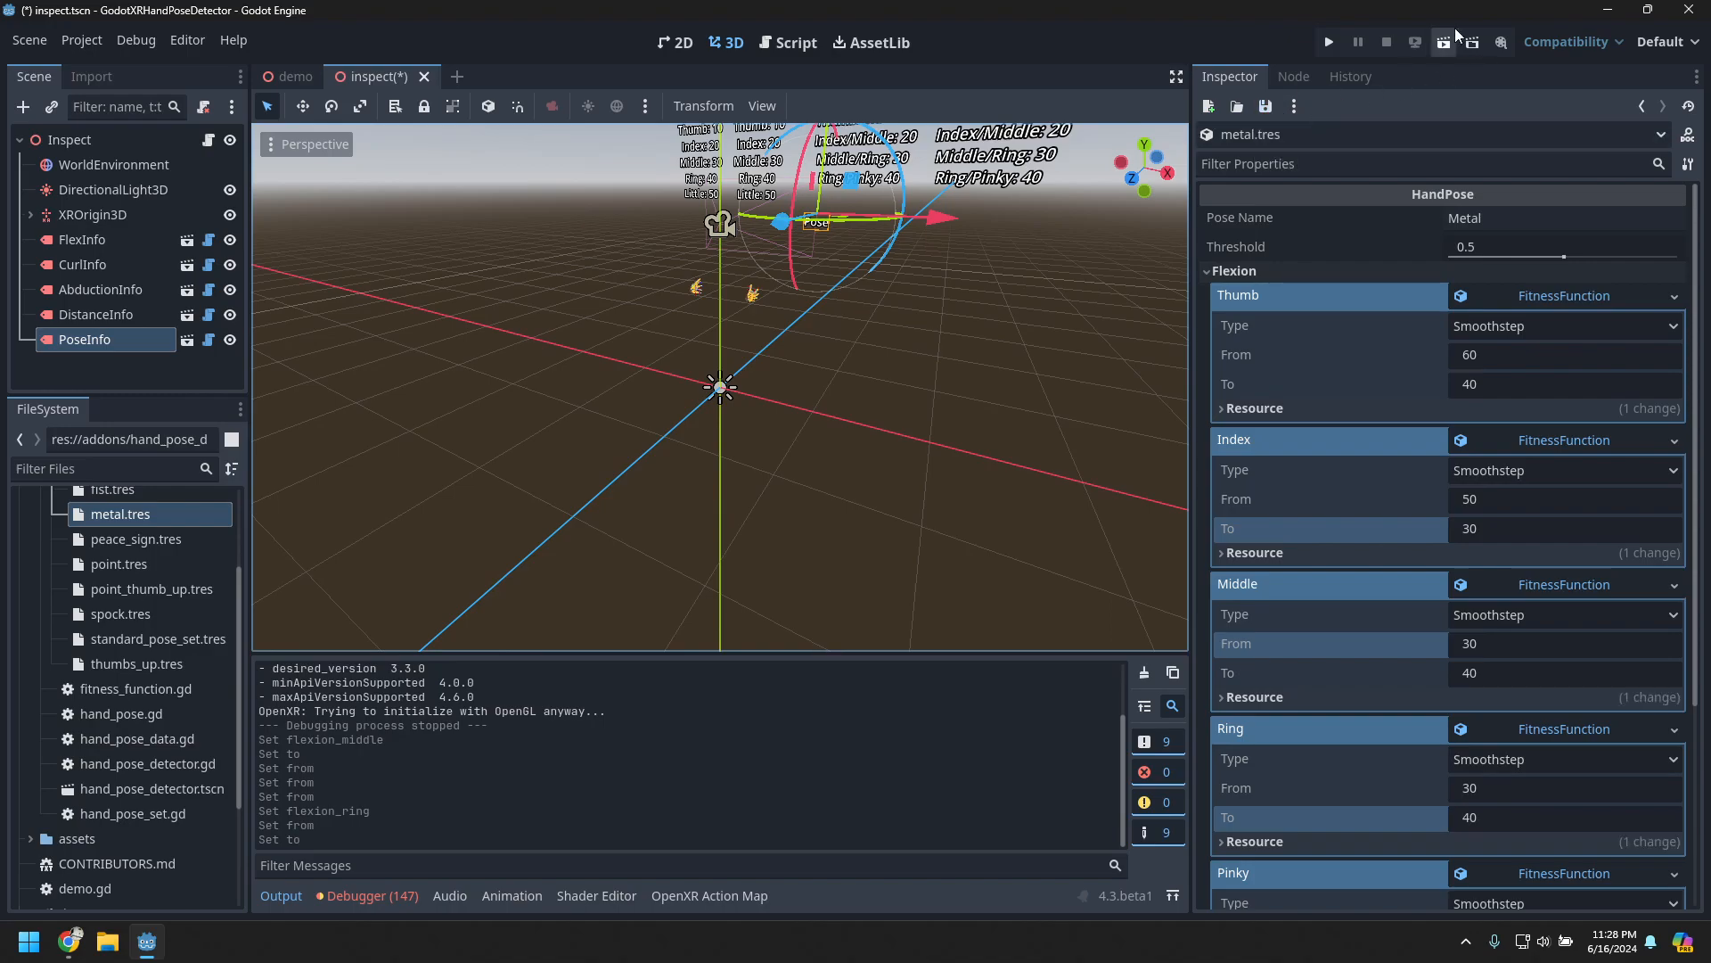
{"action": "left_click", "coordinate": [1438, 44]}
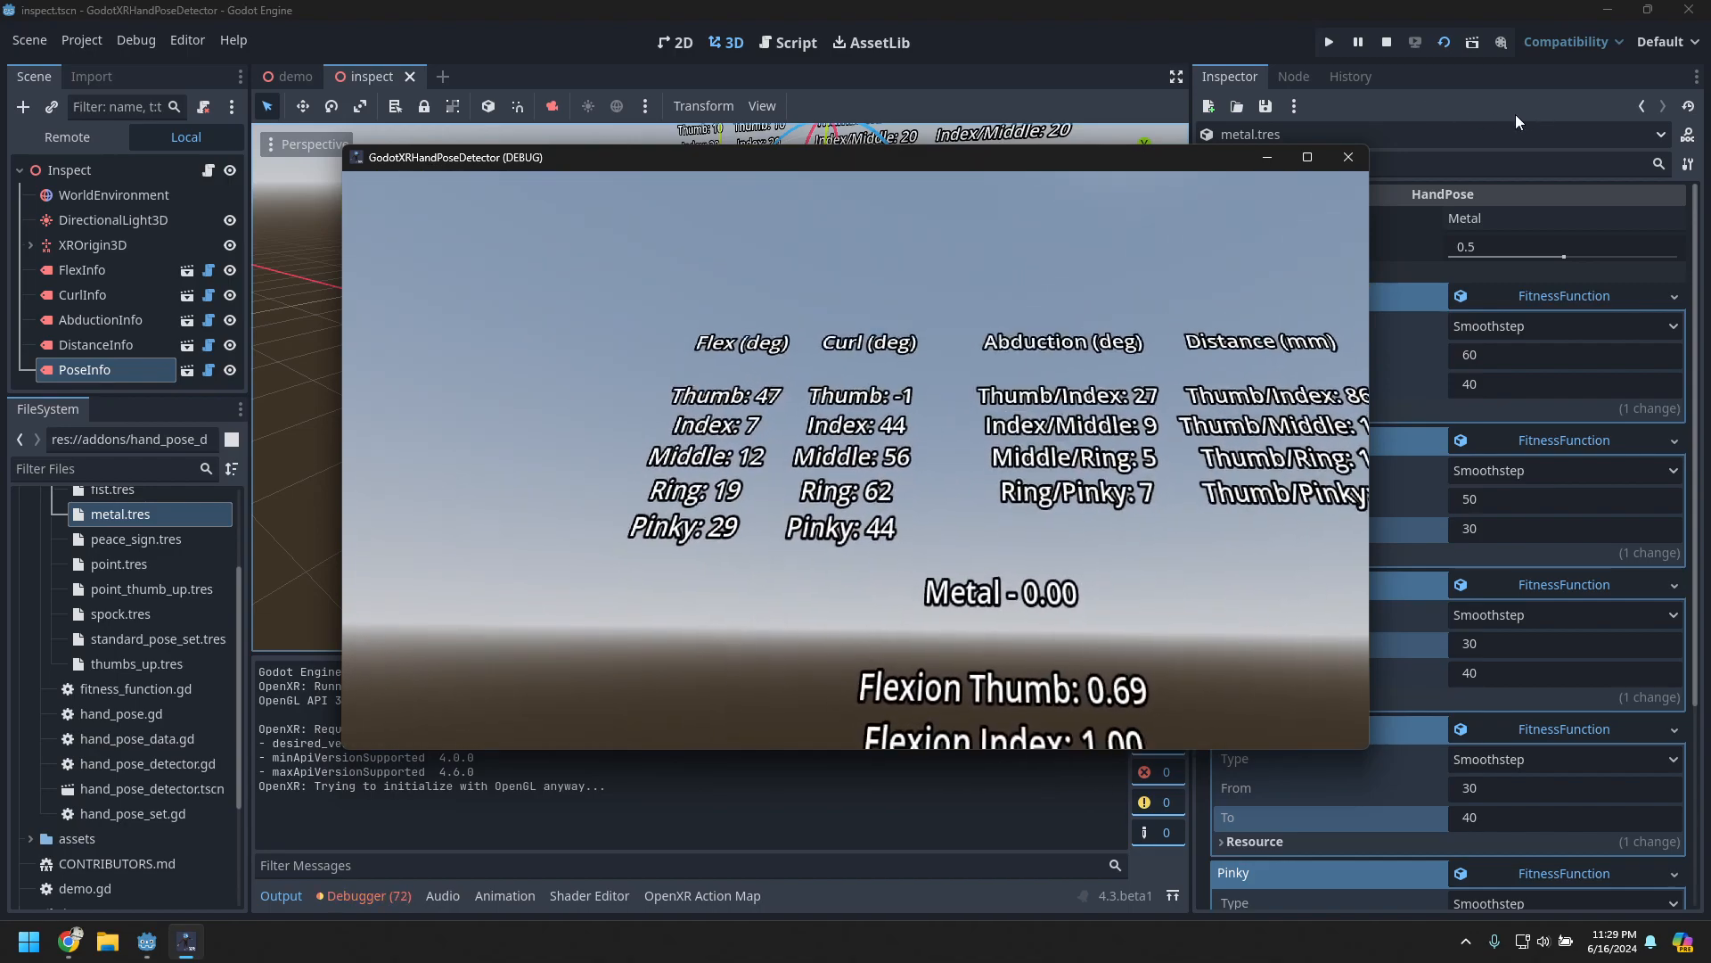
{"action": "left_click", "coordinate": [1348, 157]}
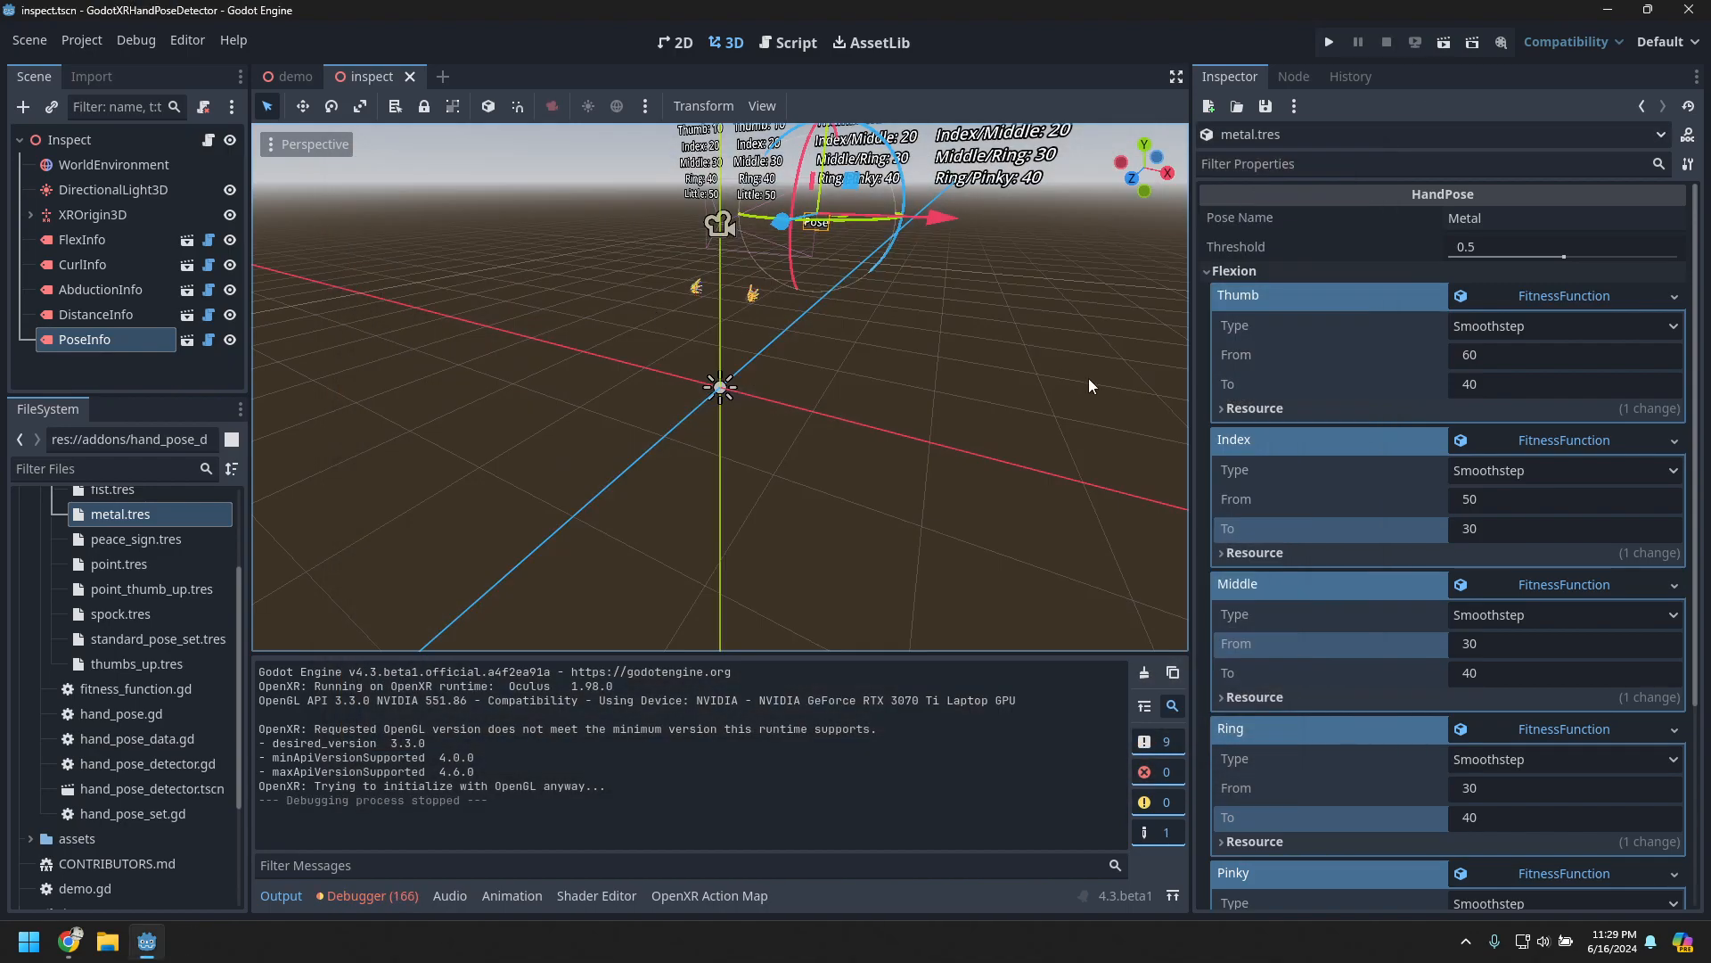
- Collapse the Thumb, Index, Middle, Ring and Pinky fitness functions in the metal pose's Flexion group
{"action": "left_click", "coordinate": [1552, 296]}
{"action": "left_click", "coordinate": [1558, 326]}
{"action": "left_click", "coordinate": [1560, 359]}
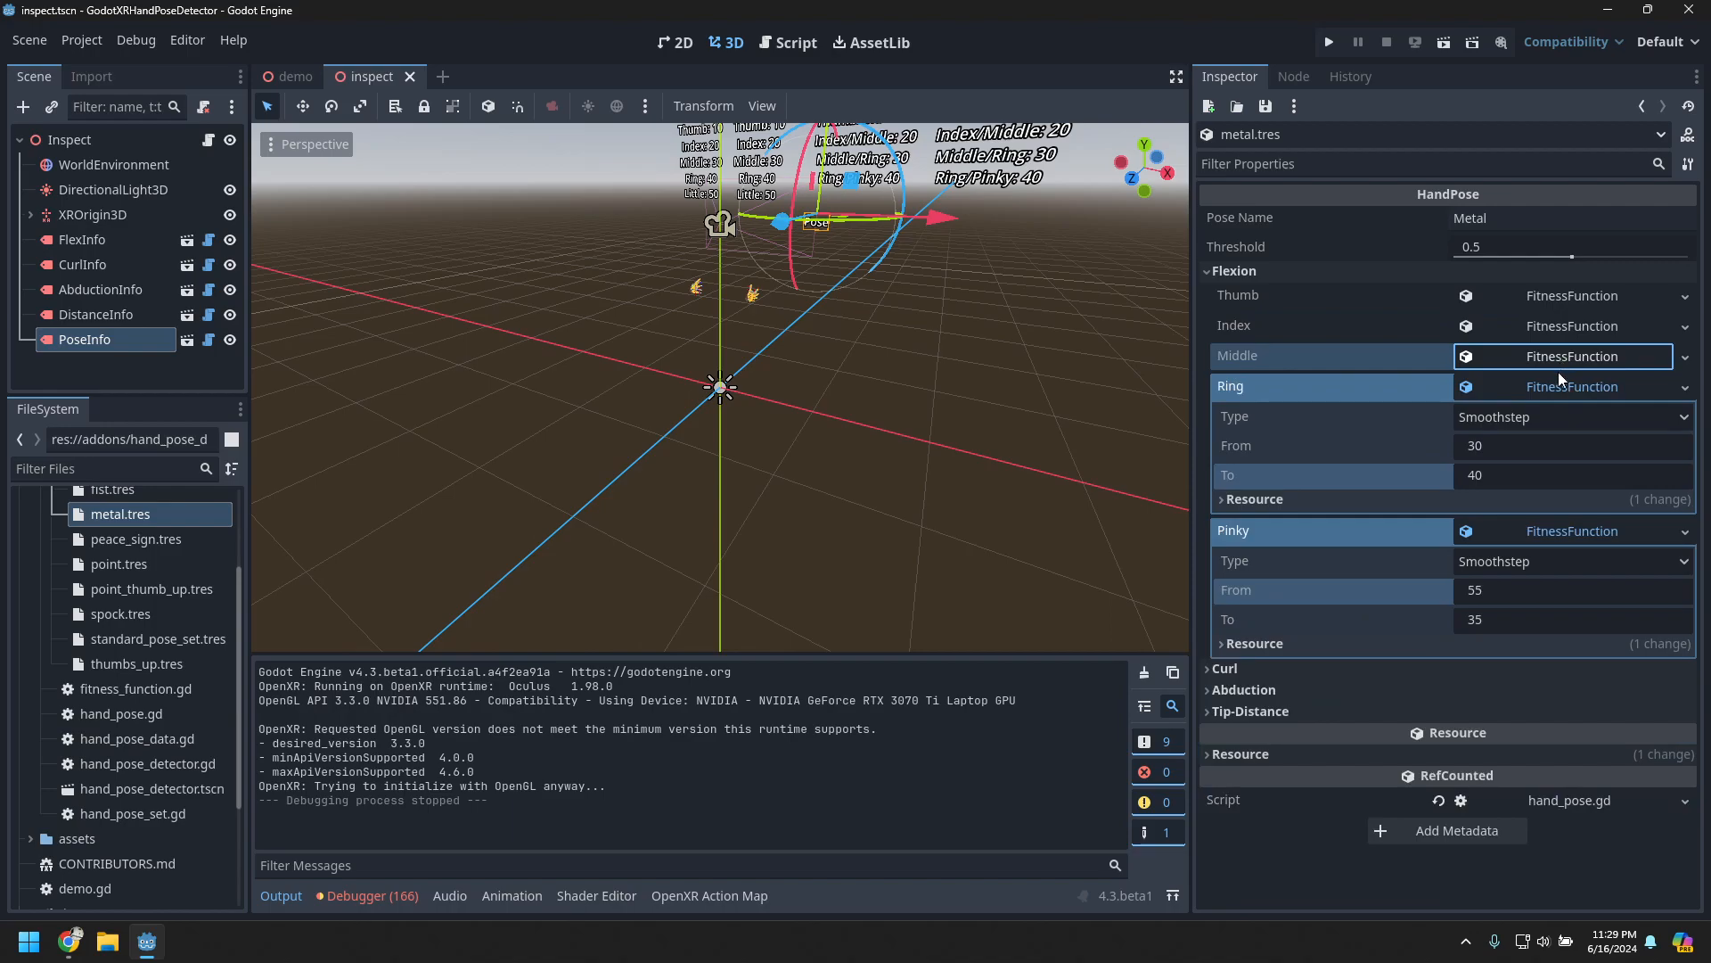
{"action": "left_click", "coordinate": [1553, 388]}
{"action": "left_click", "coordinate": [1551, 418]}
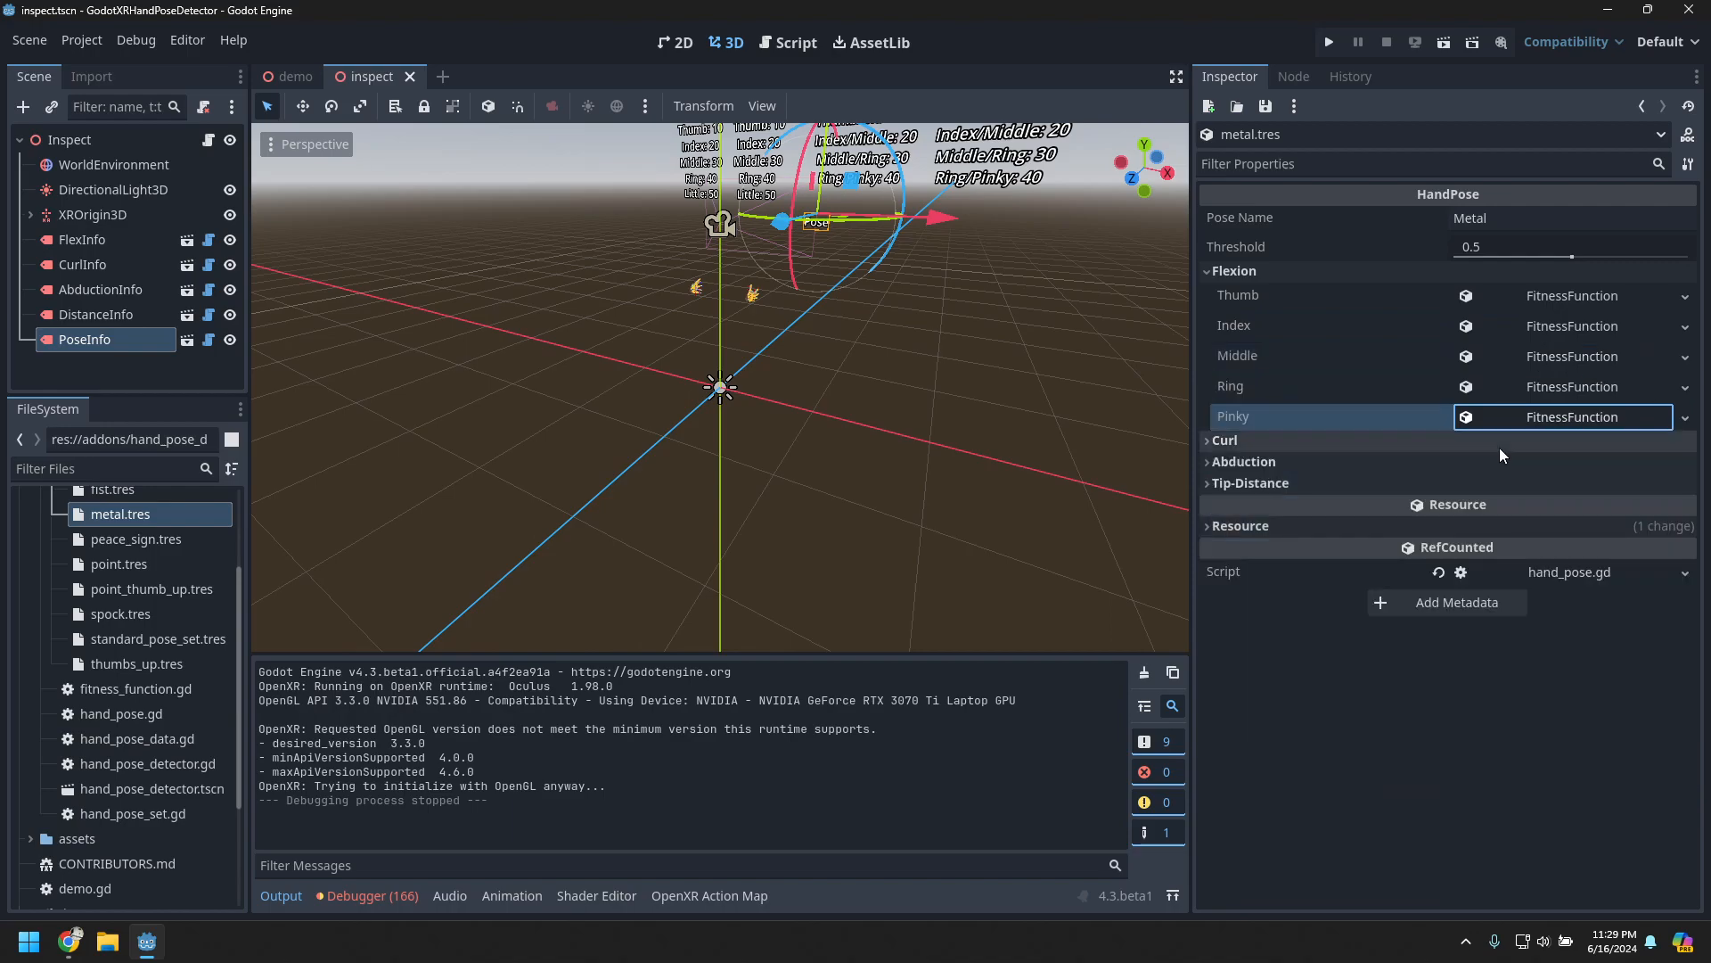
- Add Smoothstep FitnessFunctions to the metal pose's Middle and Ring curl, each from 40 to 60
{"action": "left_click", "coordinate": [1293, 445]}
{"action": "left_click", "coordinate": [1608, 529]}
{"action": "left_click", "coordinate": [1606, 542]}
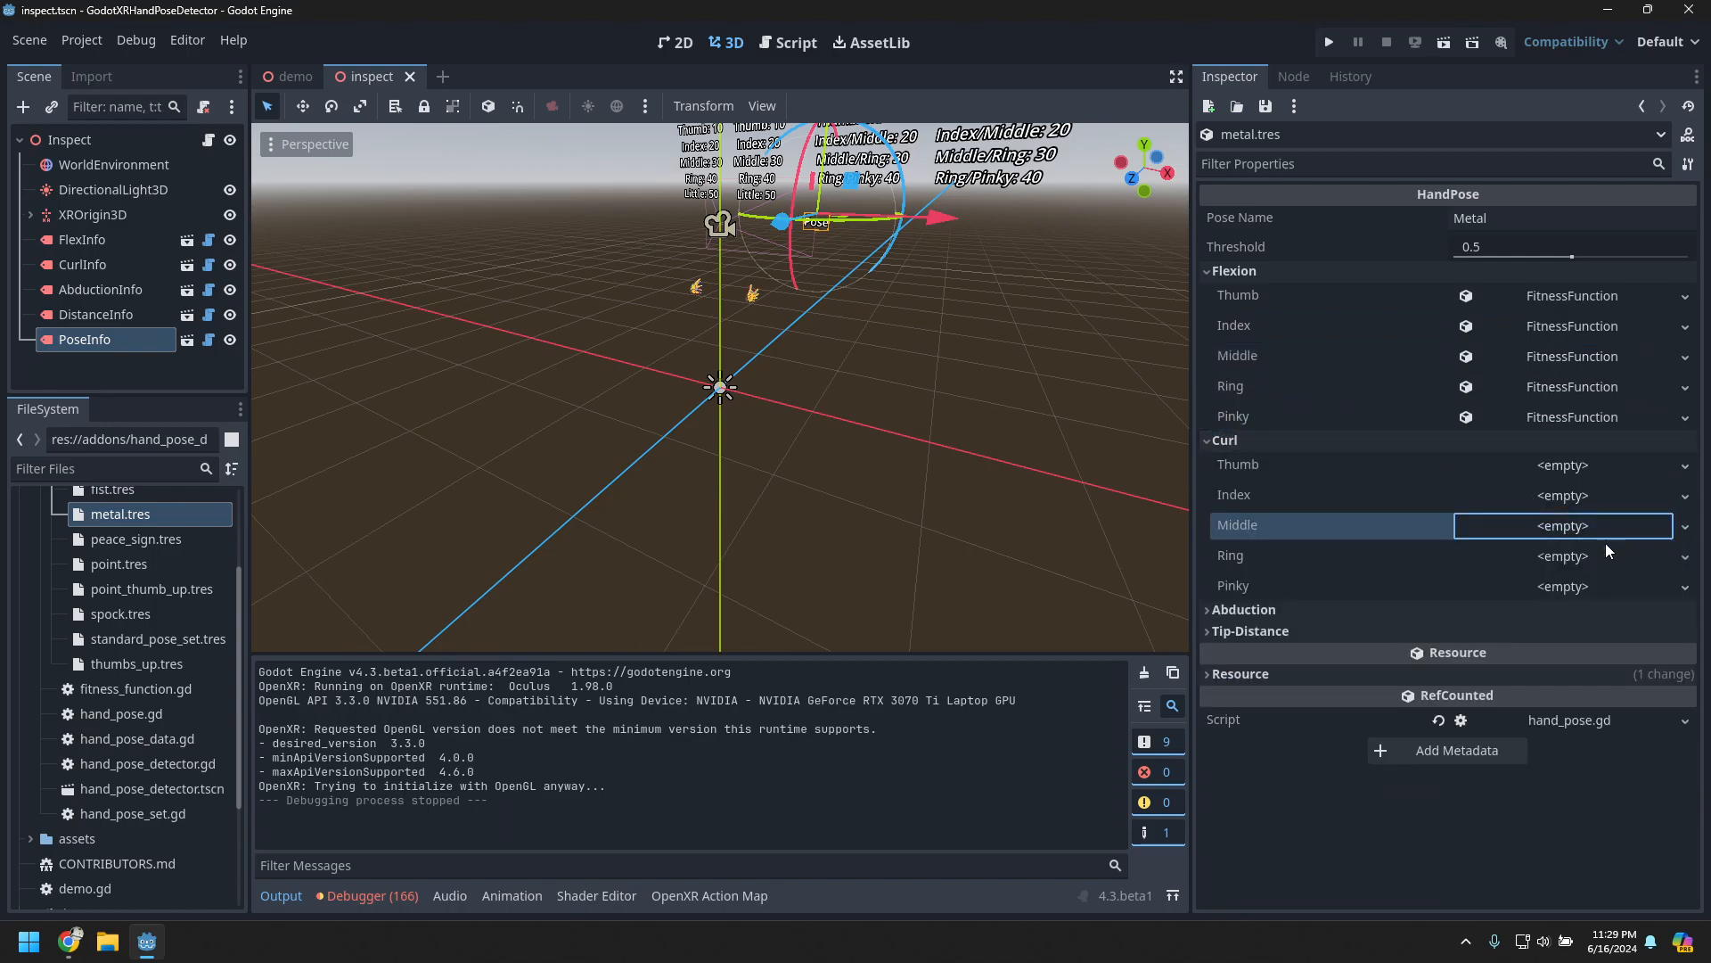
{"action": "left_click", "coordinate": [1606, 531]}
{"action": "left_click", "coordinate": [1606, 547]}
{"action": "left_click", "coordinate": [1596, 528]}
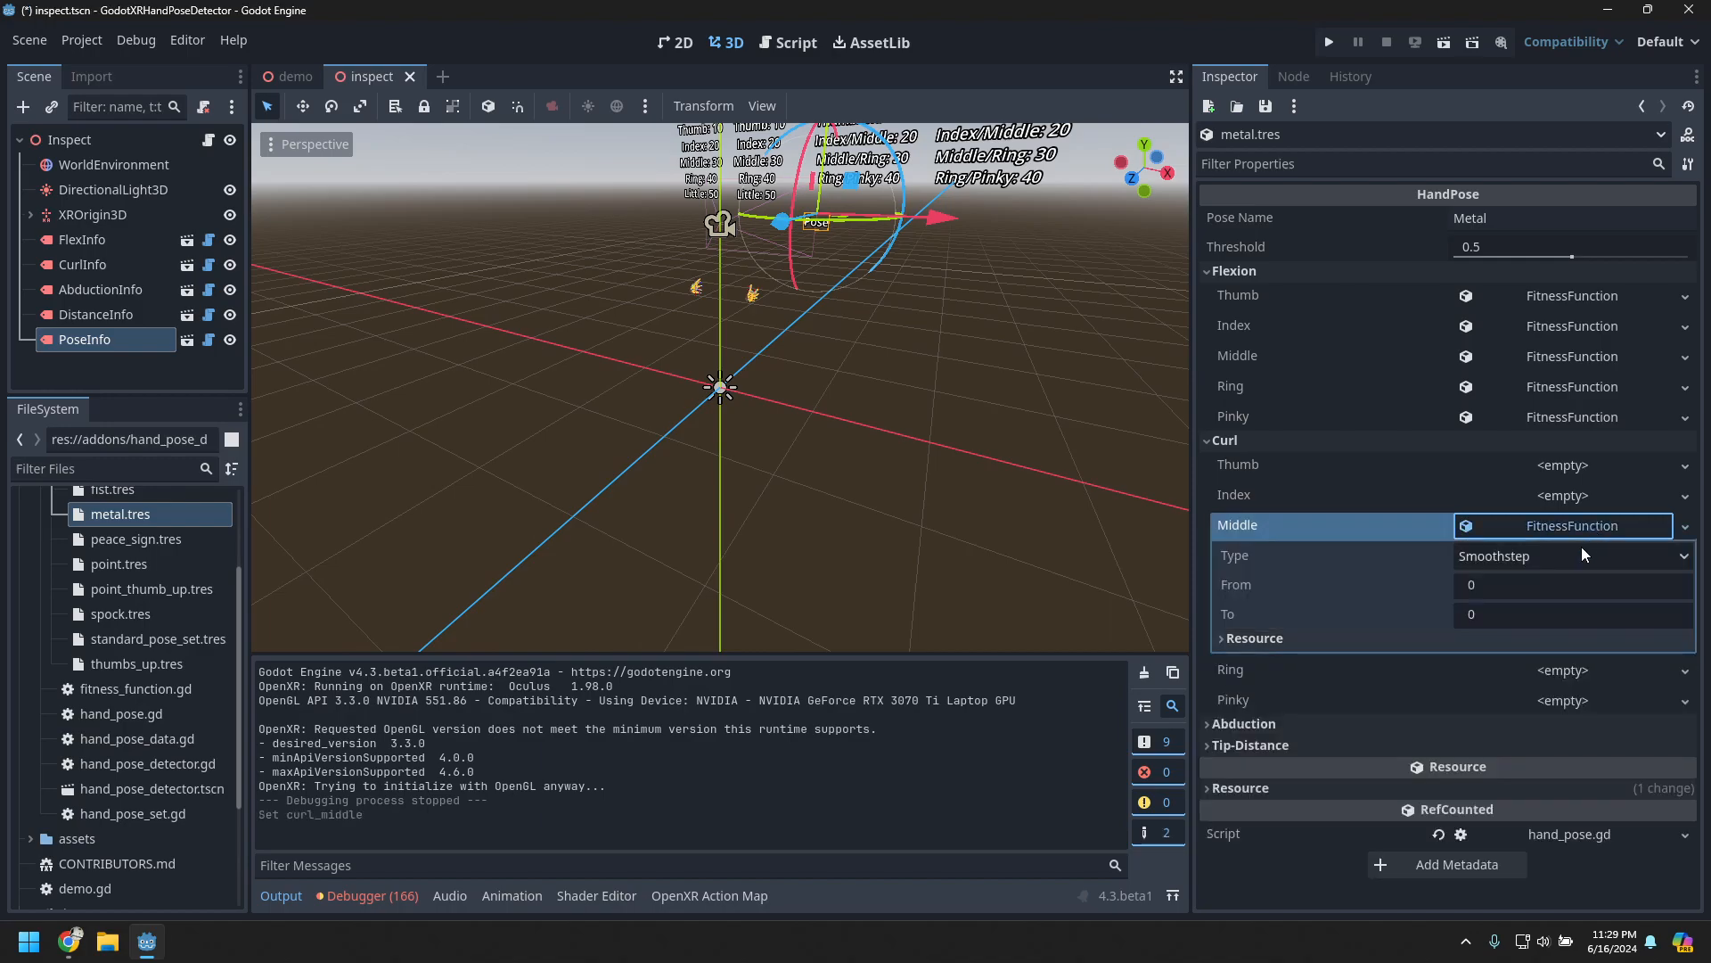
{"action": "left_click", "coordinate": [1507, 614]}
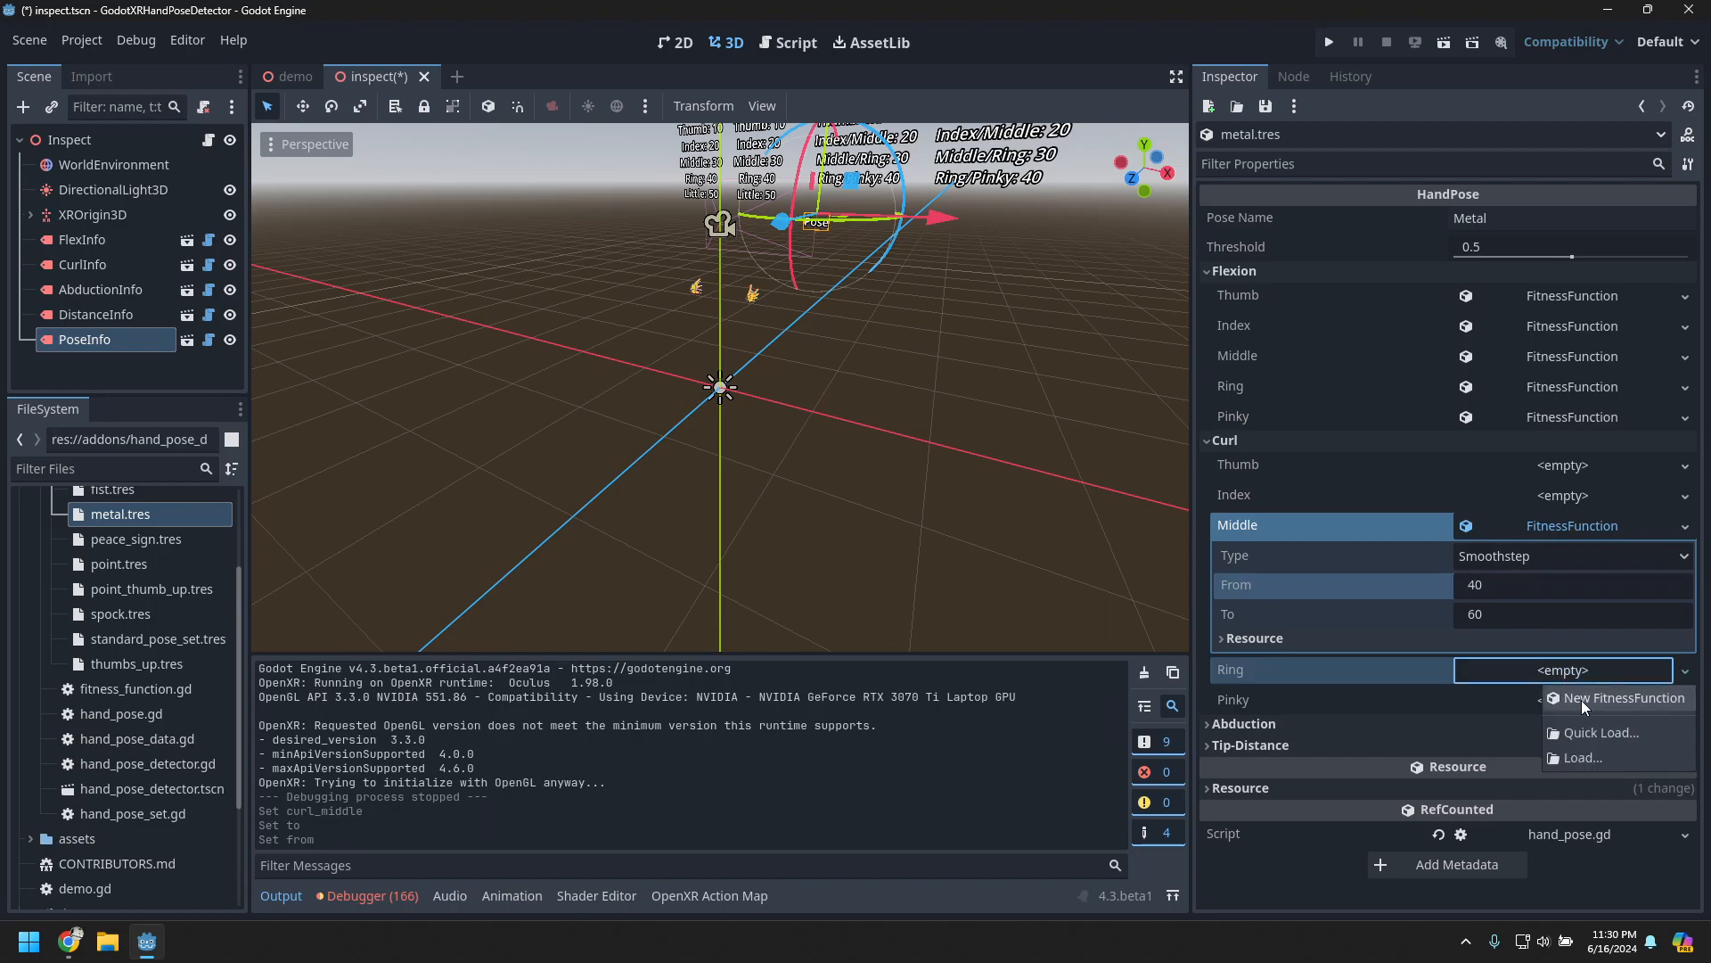
{"action": "left_click", "coordinate": [1553, 670]}
{"action": "left_click", "coordinate": [1529, 731]}
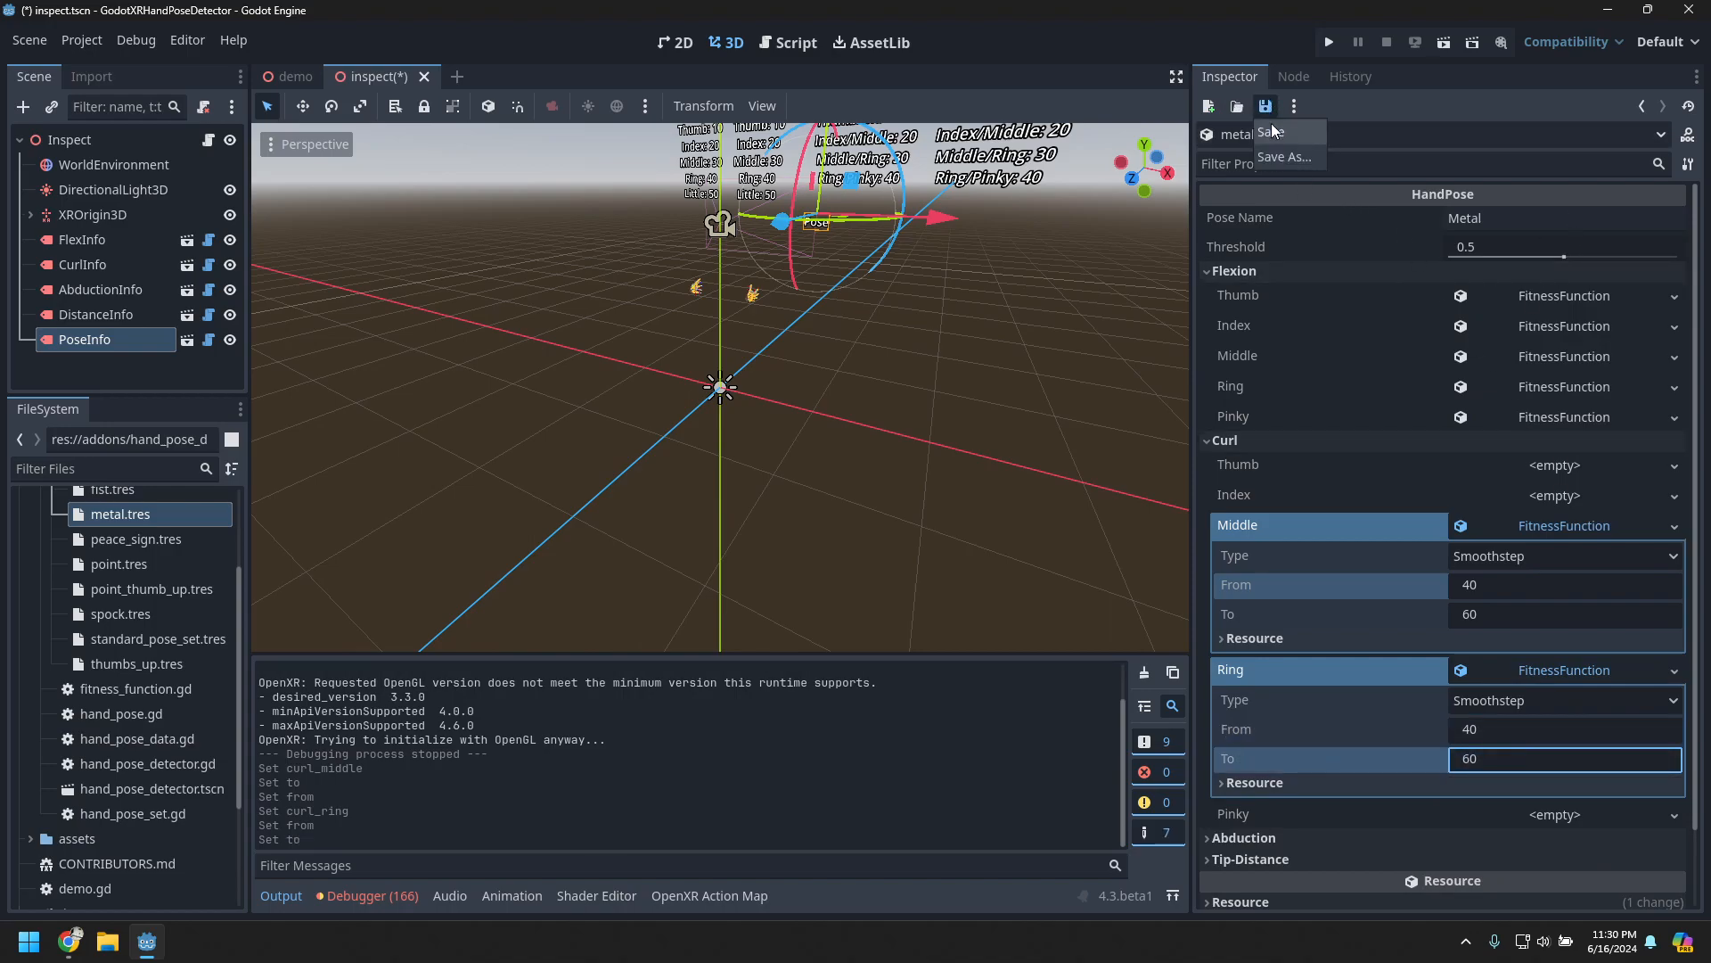
- Save the metal pose with its curl functions and test it in a maximized run of the inspect scene
{"action": "left_click", "coordinate": [1449, 48]}
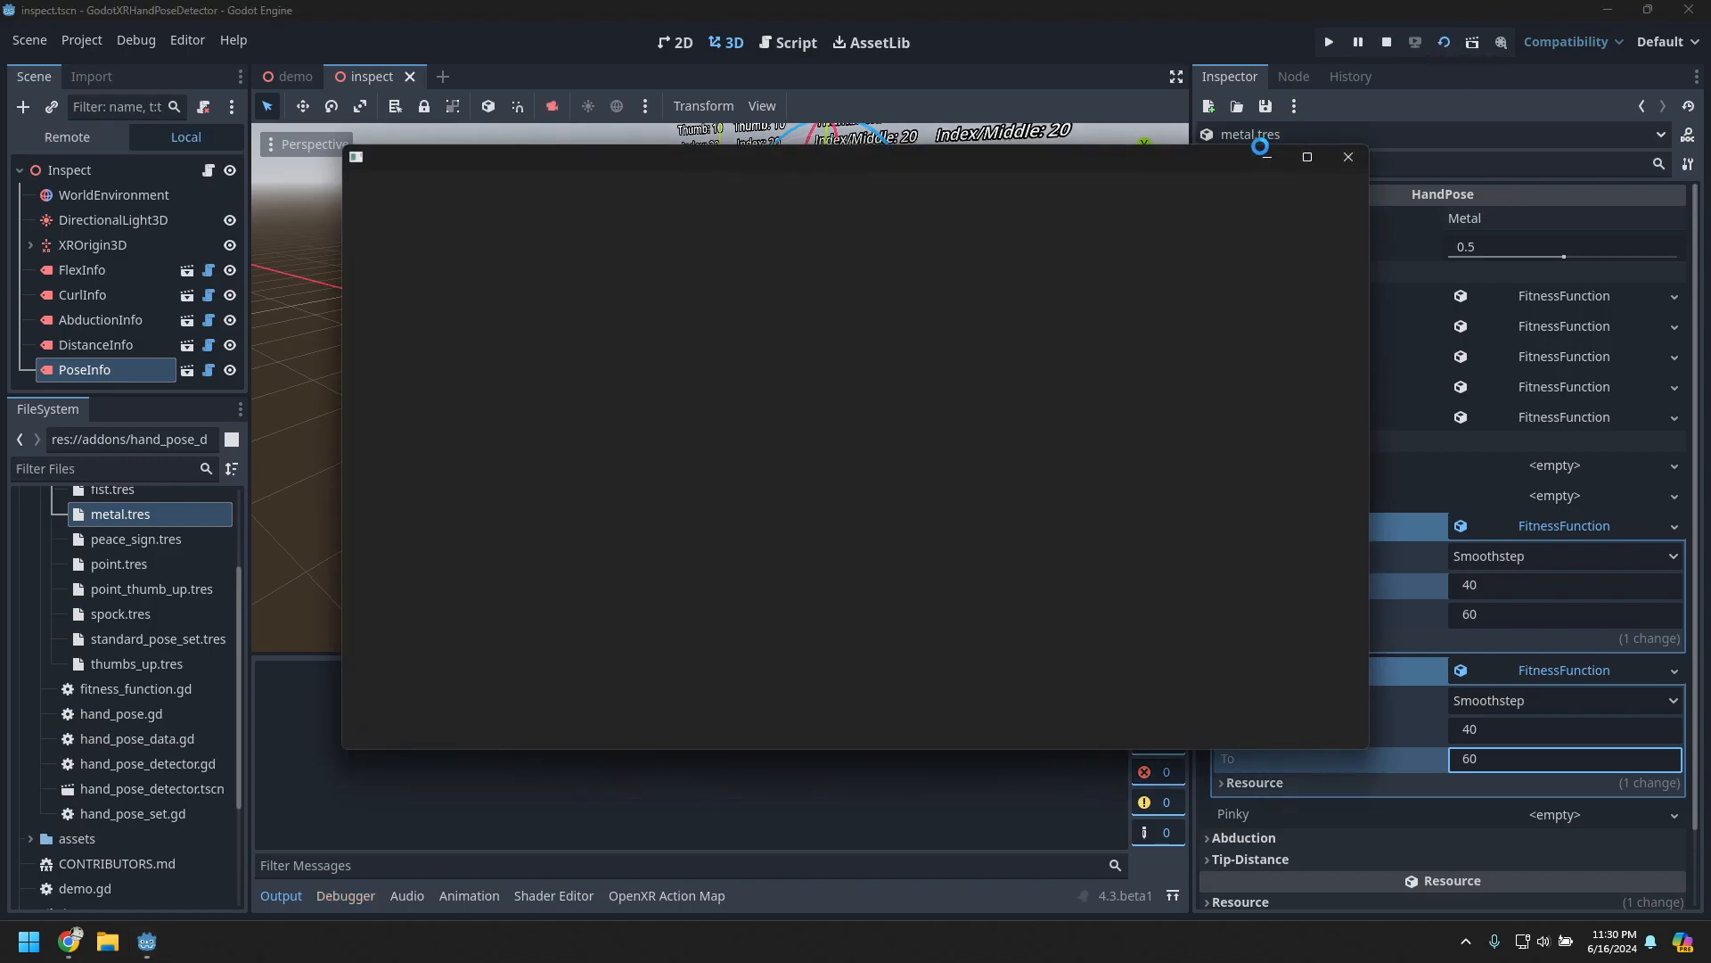
{"action": "left_click", "coordinate": [1308, 159]}
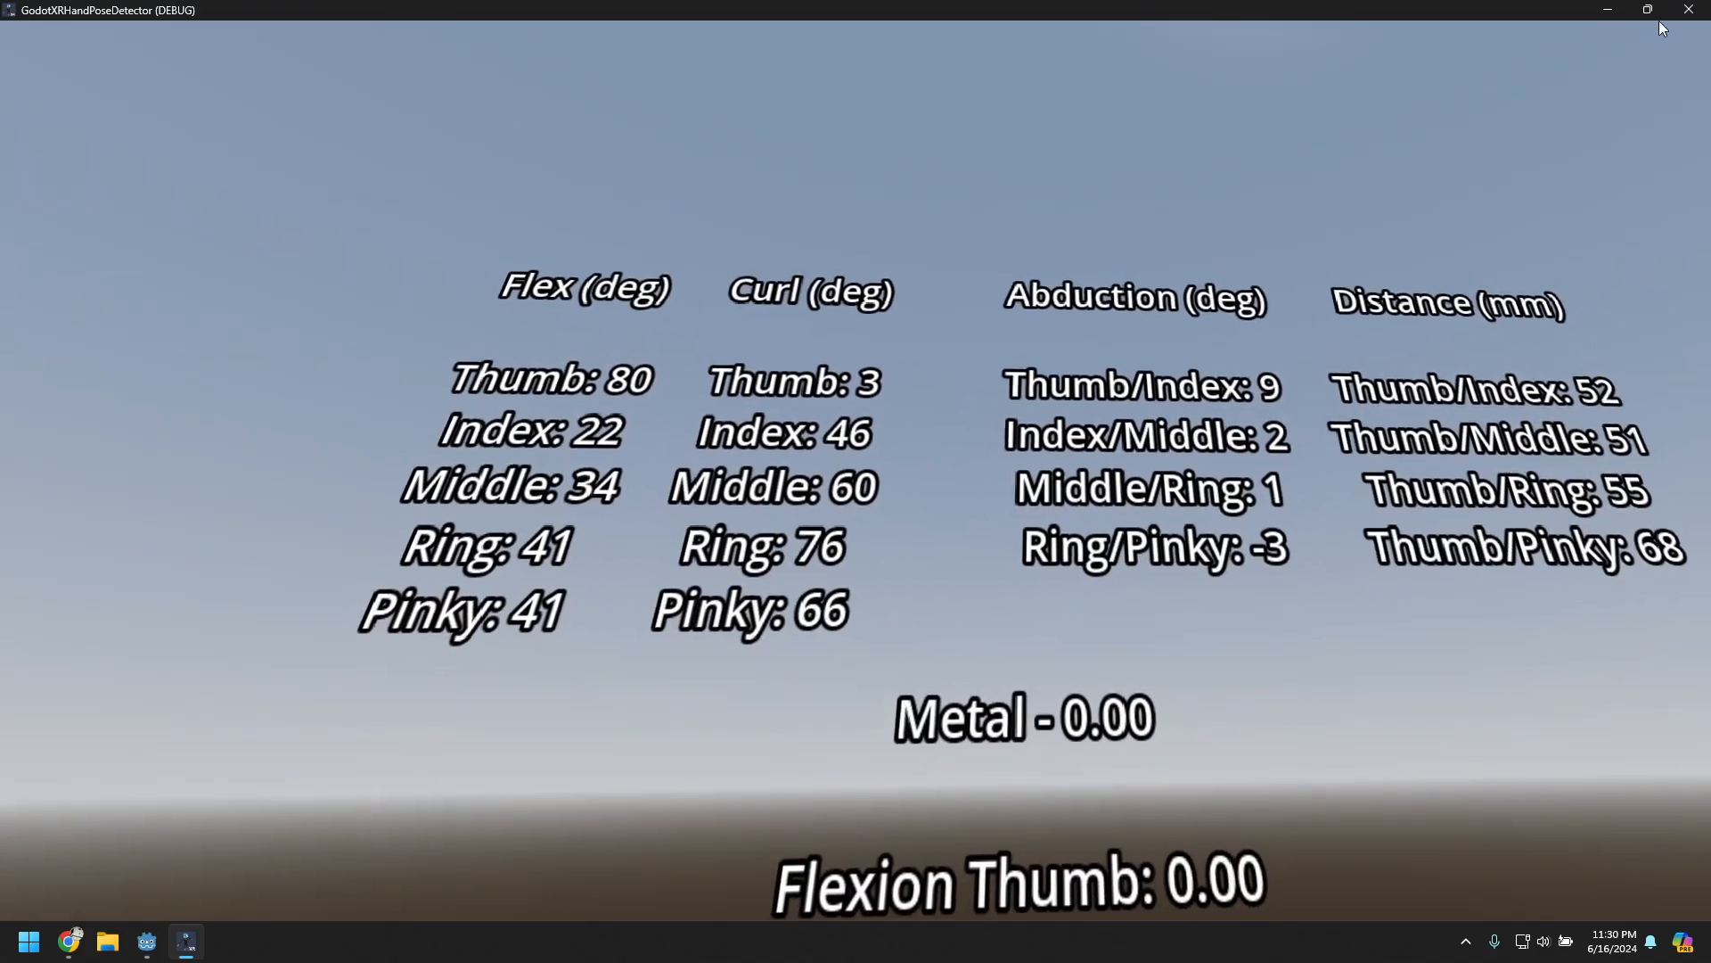
{"action": "left_click", "coordinate": [1685, 11]}
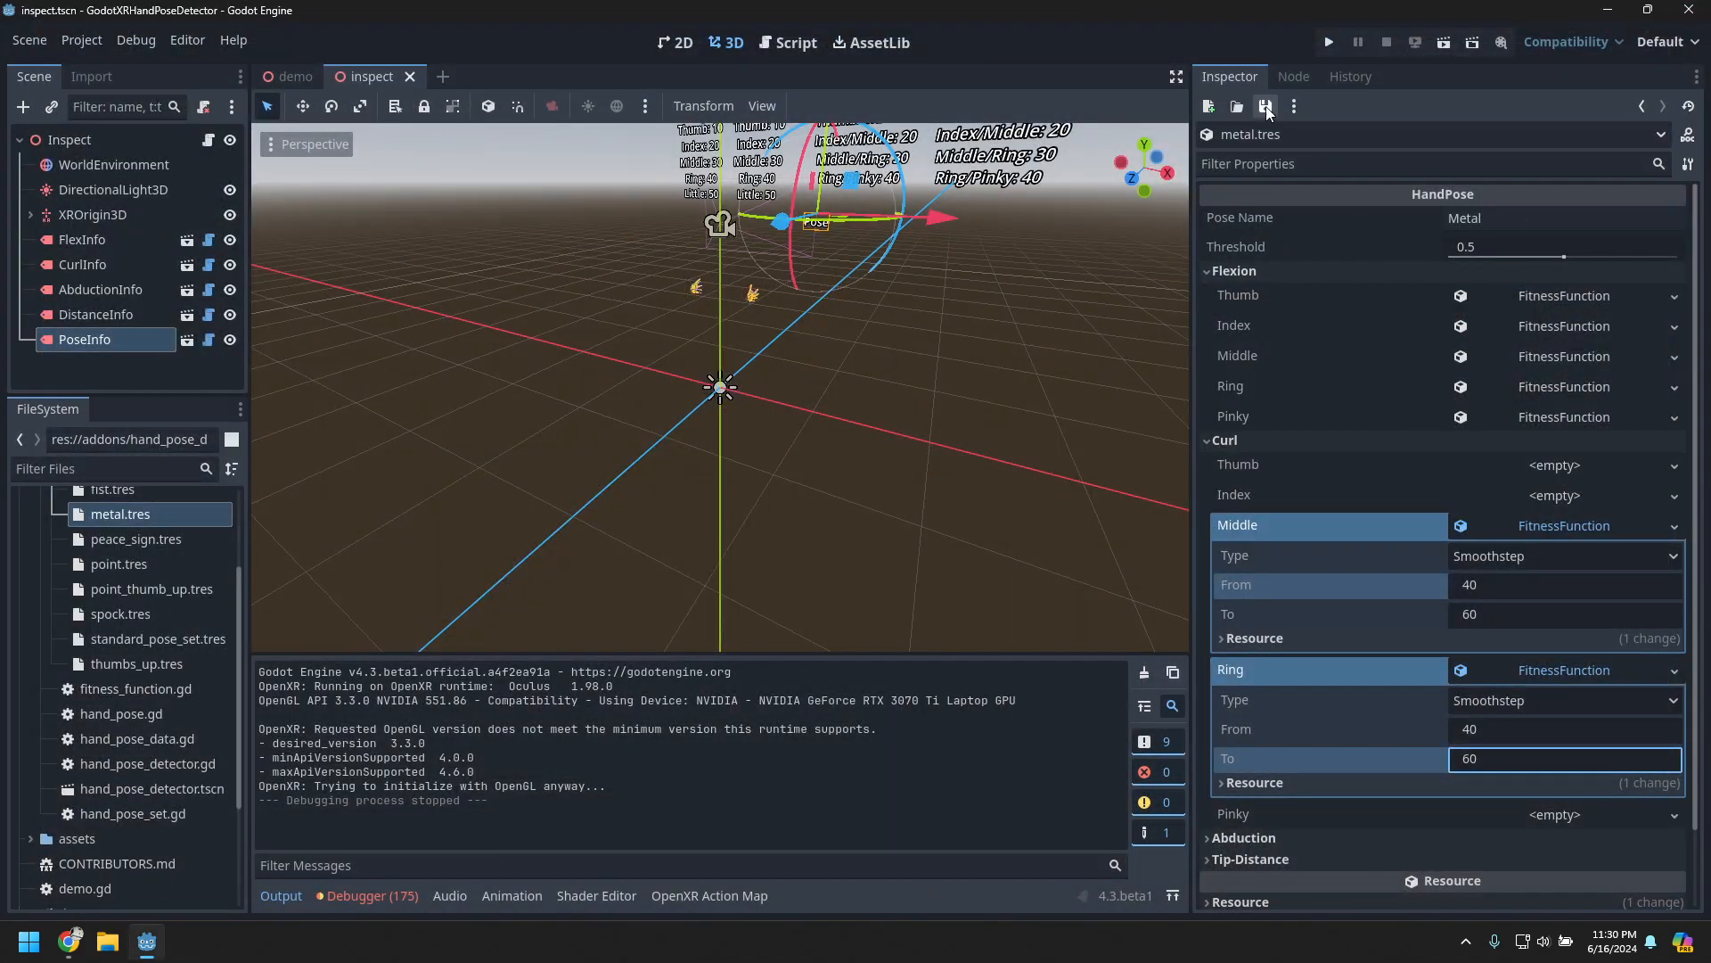
- Open standard_pose_set.tres and add metal.tres as a new element of its Poses array
{"action": "left_click", "coordinate": [152, 641]}
{"action": "double_click", "coordinate": [157, 640]}
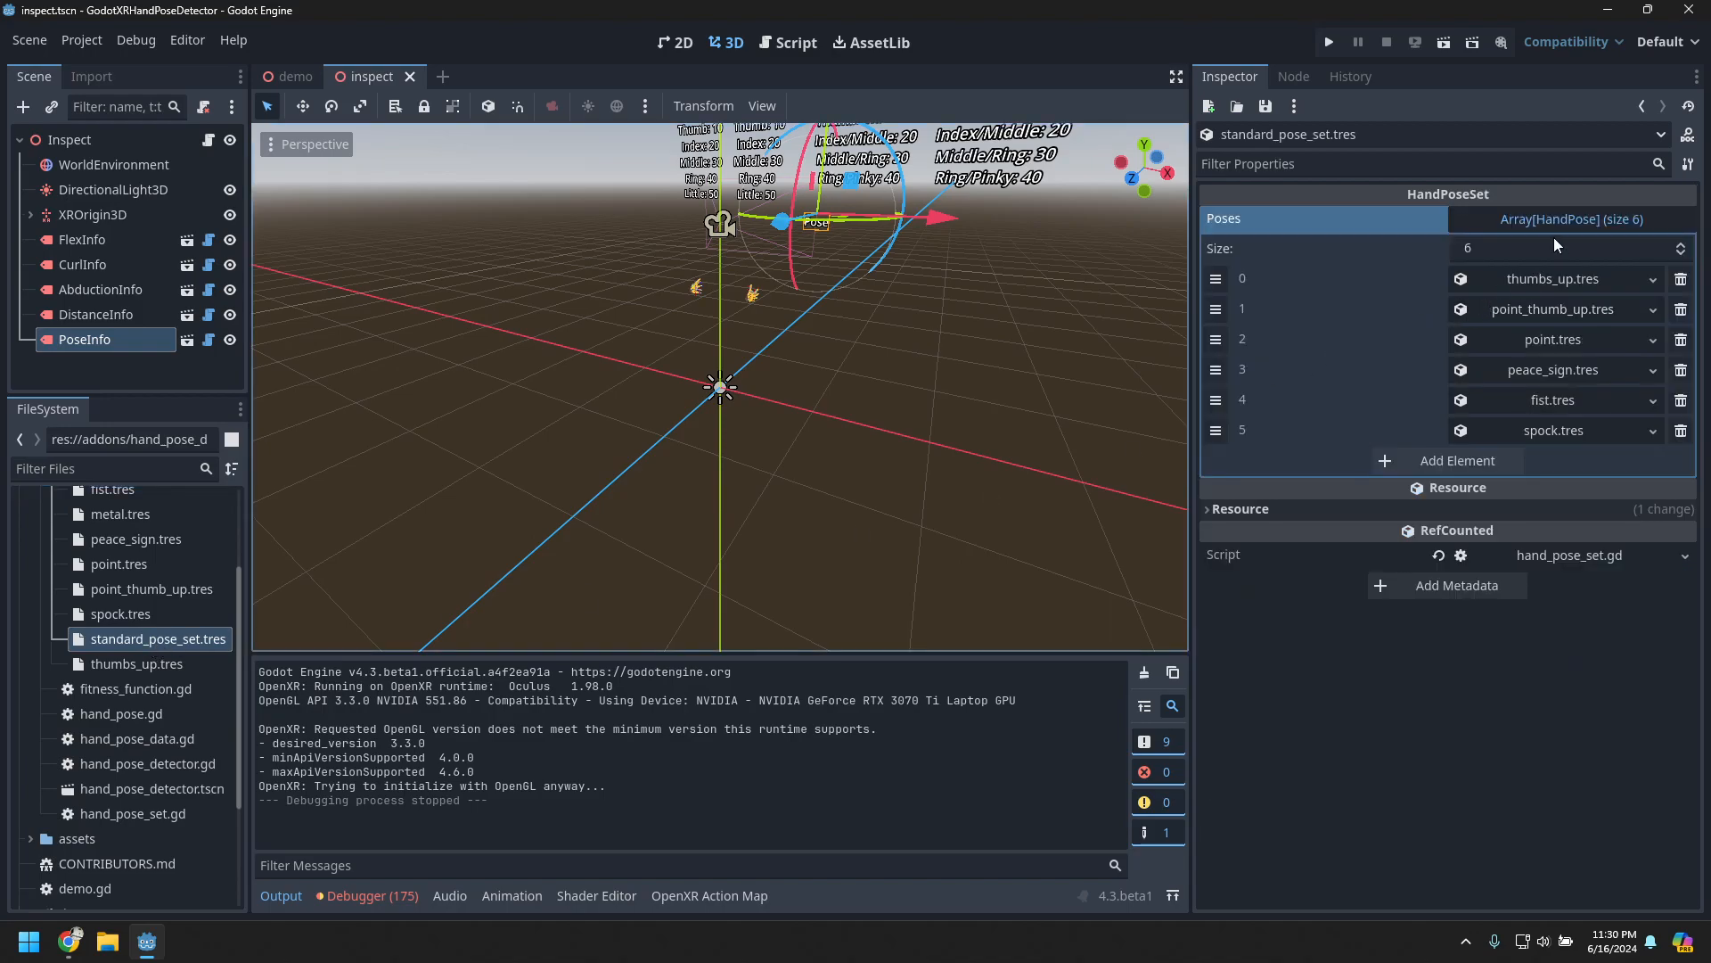
{"action": "left_click", "coordinate": [1485, 463]}
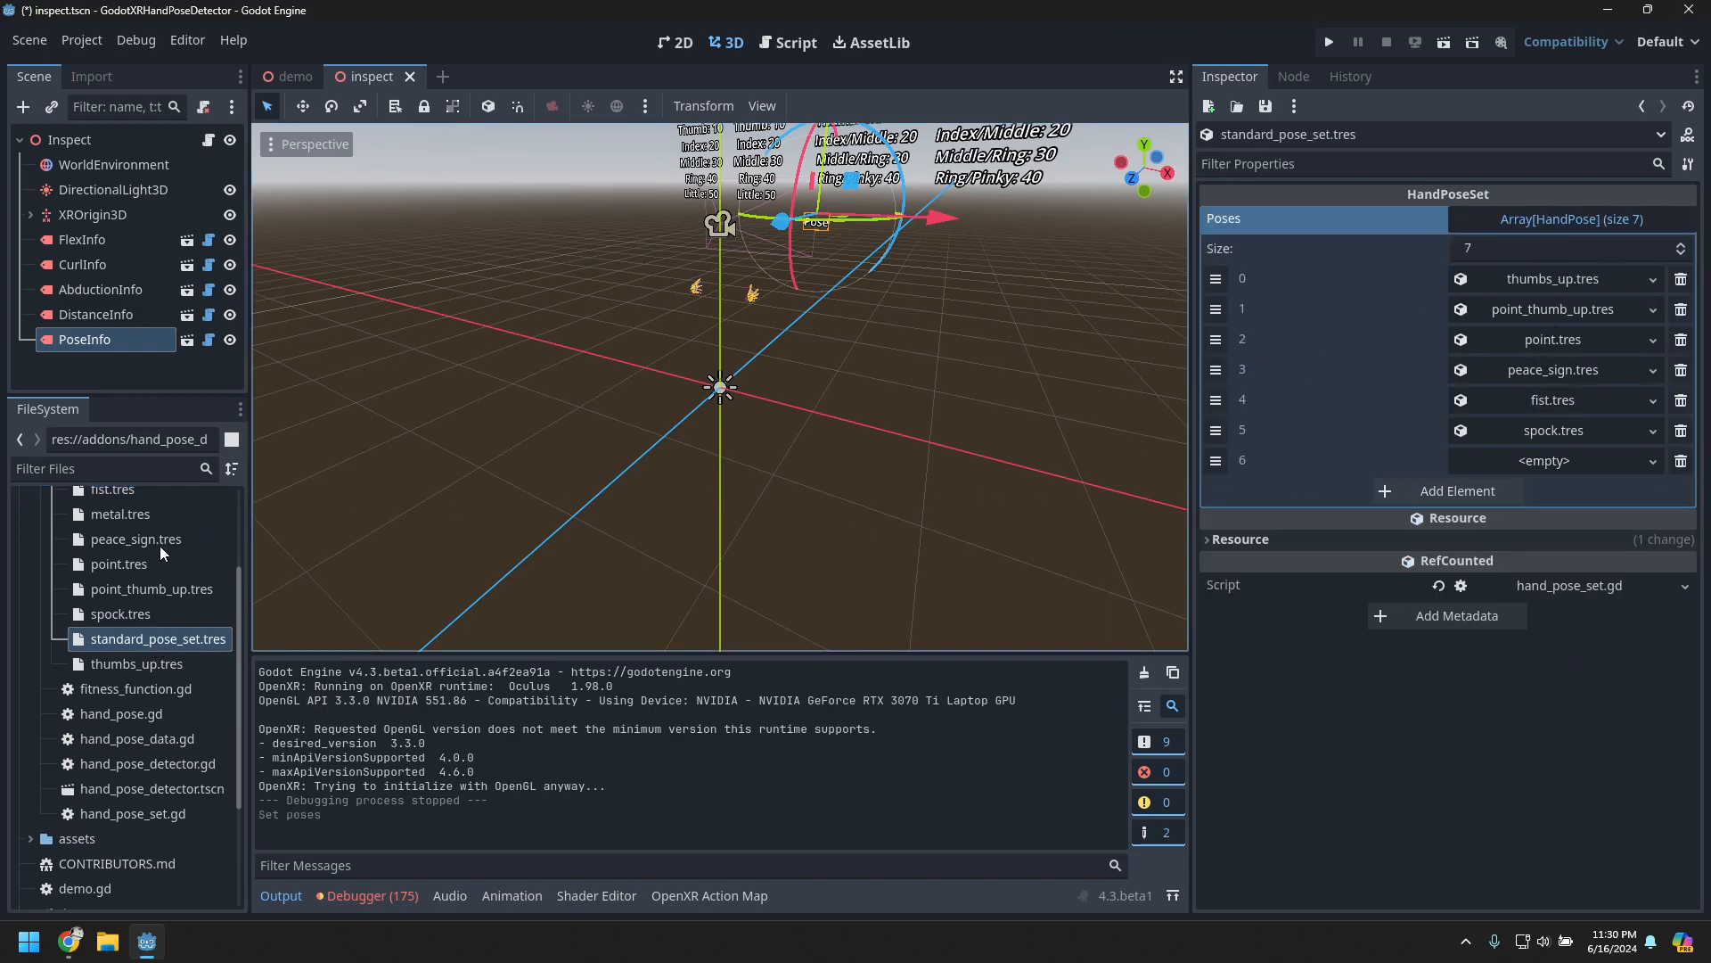
{"action": "scroll", "coordinate": [135, 597], "scroll_direction": "up", "scroll_amount": 2}
{"action": "left_click_drag", "start_coordinate": [120, 564], "coordinate": [1384, 536]}
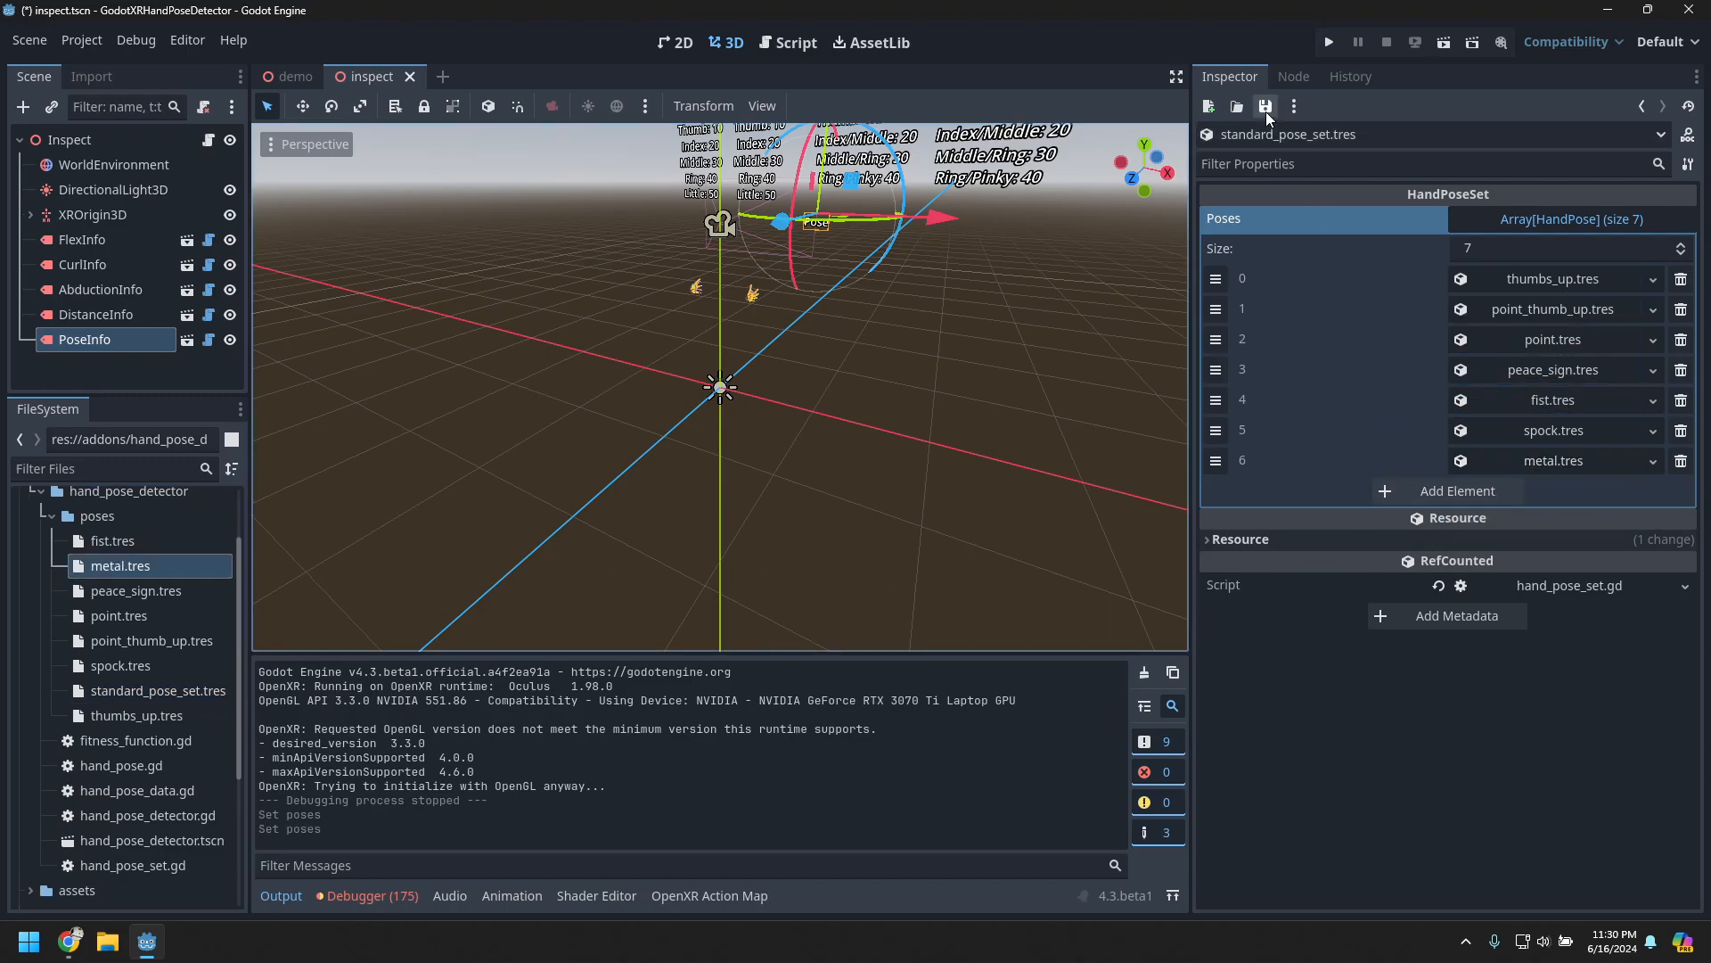
- Save the standard pose set and test it by running the main project in a maximized window
{"action": "left_click", "coordinate": [1329, 42]}
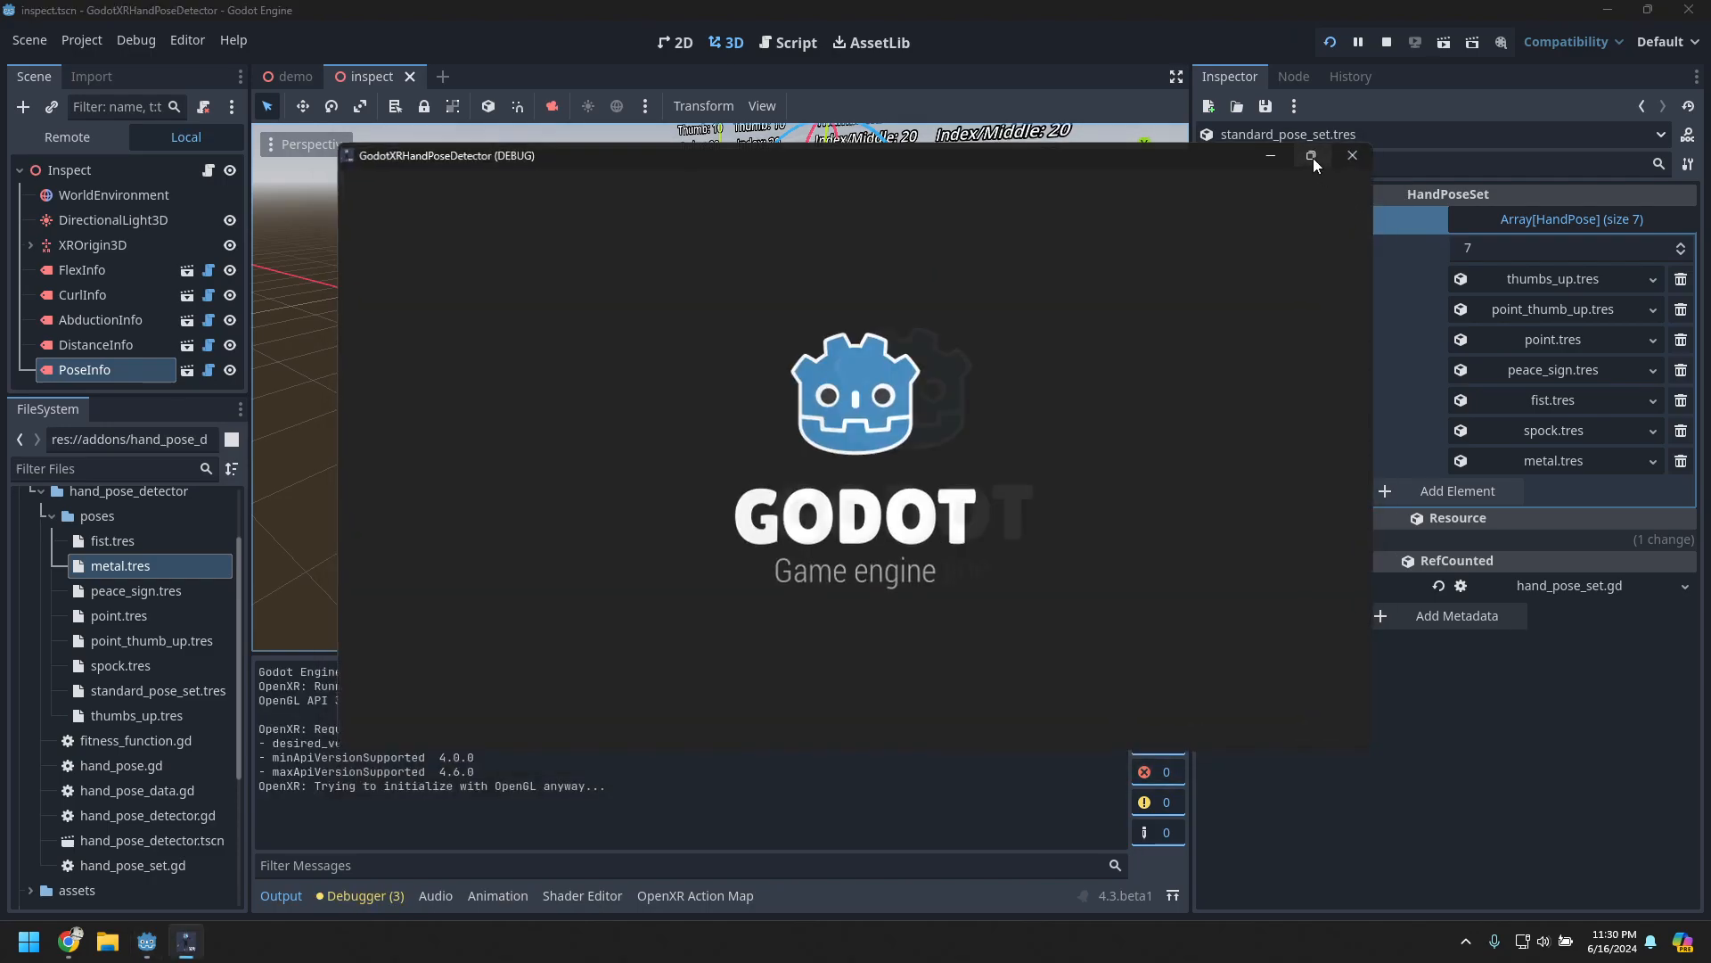
{"action": "left_click", "coordinate": [1313, 158]}
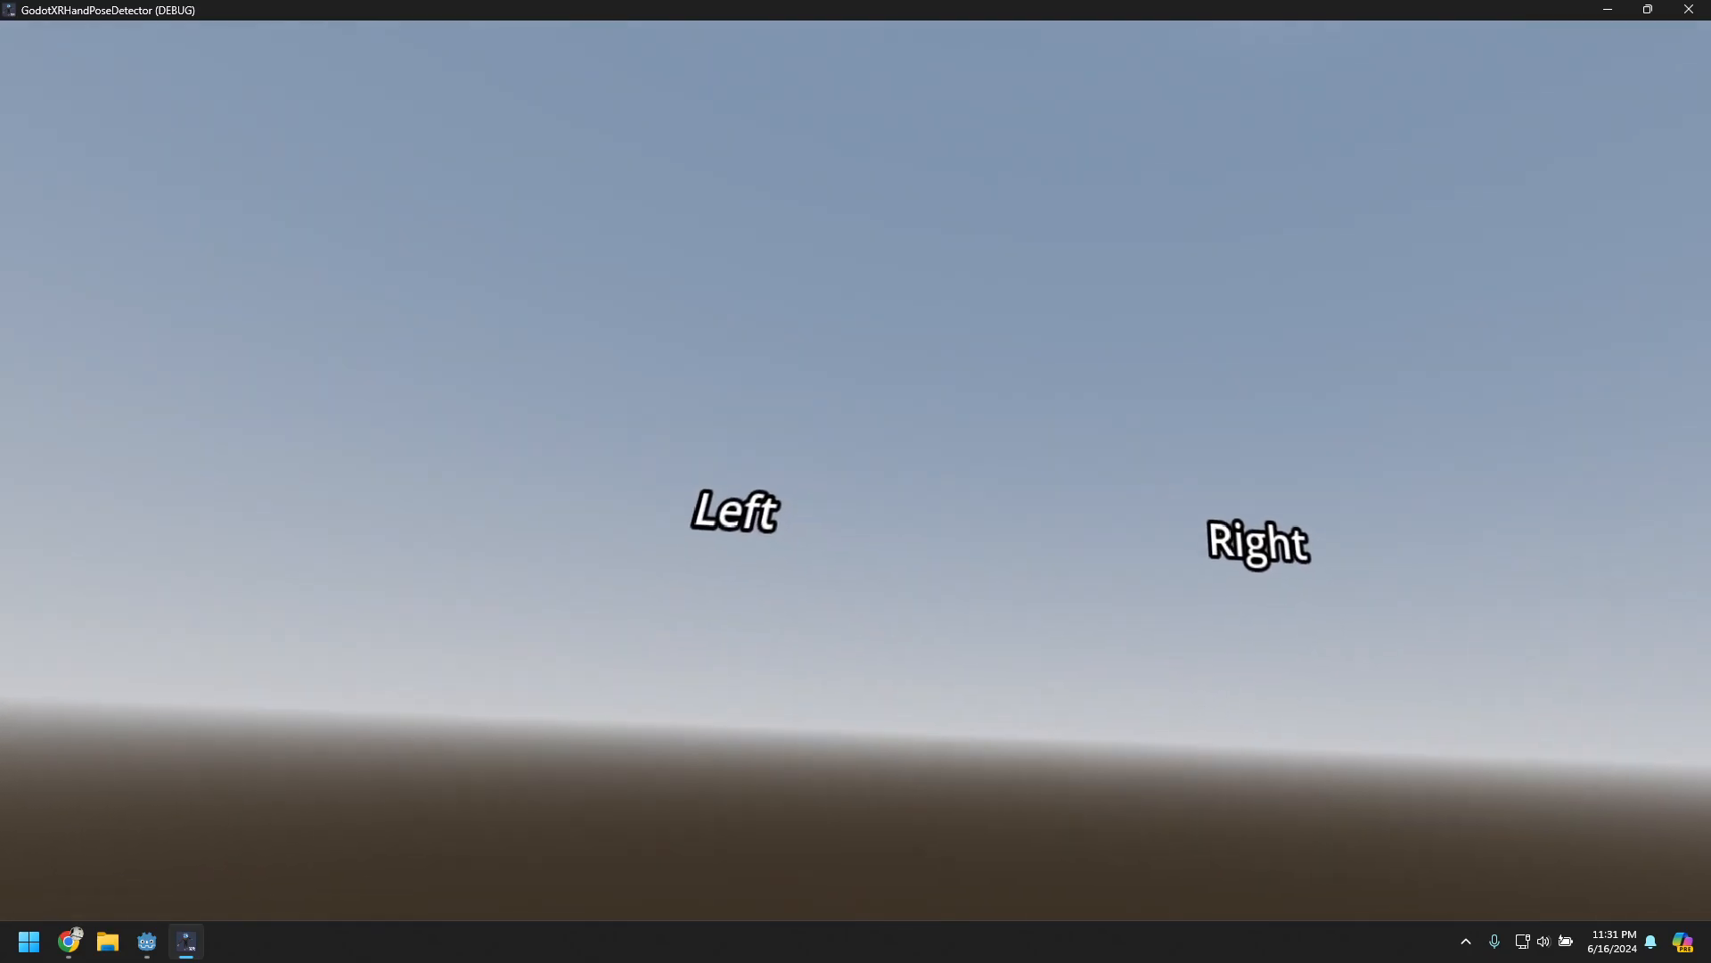
{"action": "left_click", "coordinate": [1678, 9]}
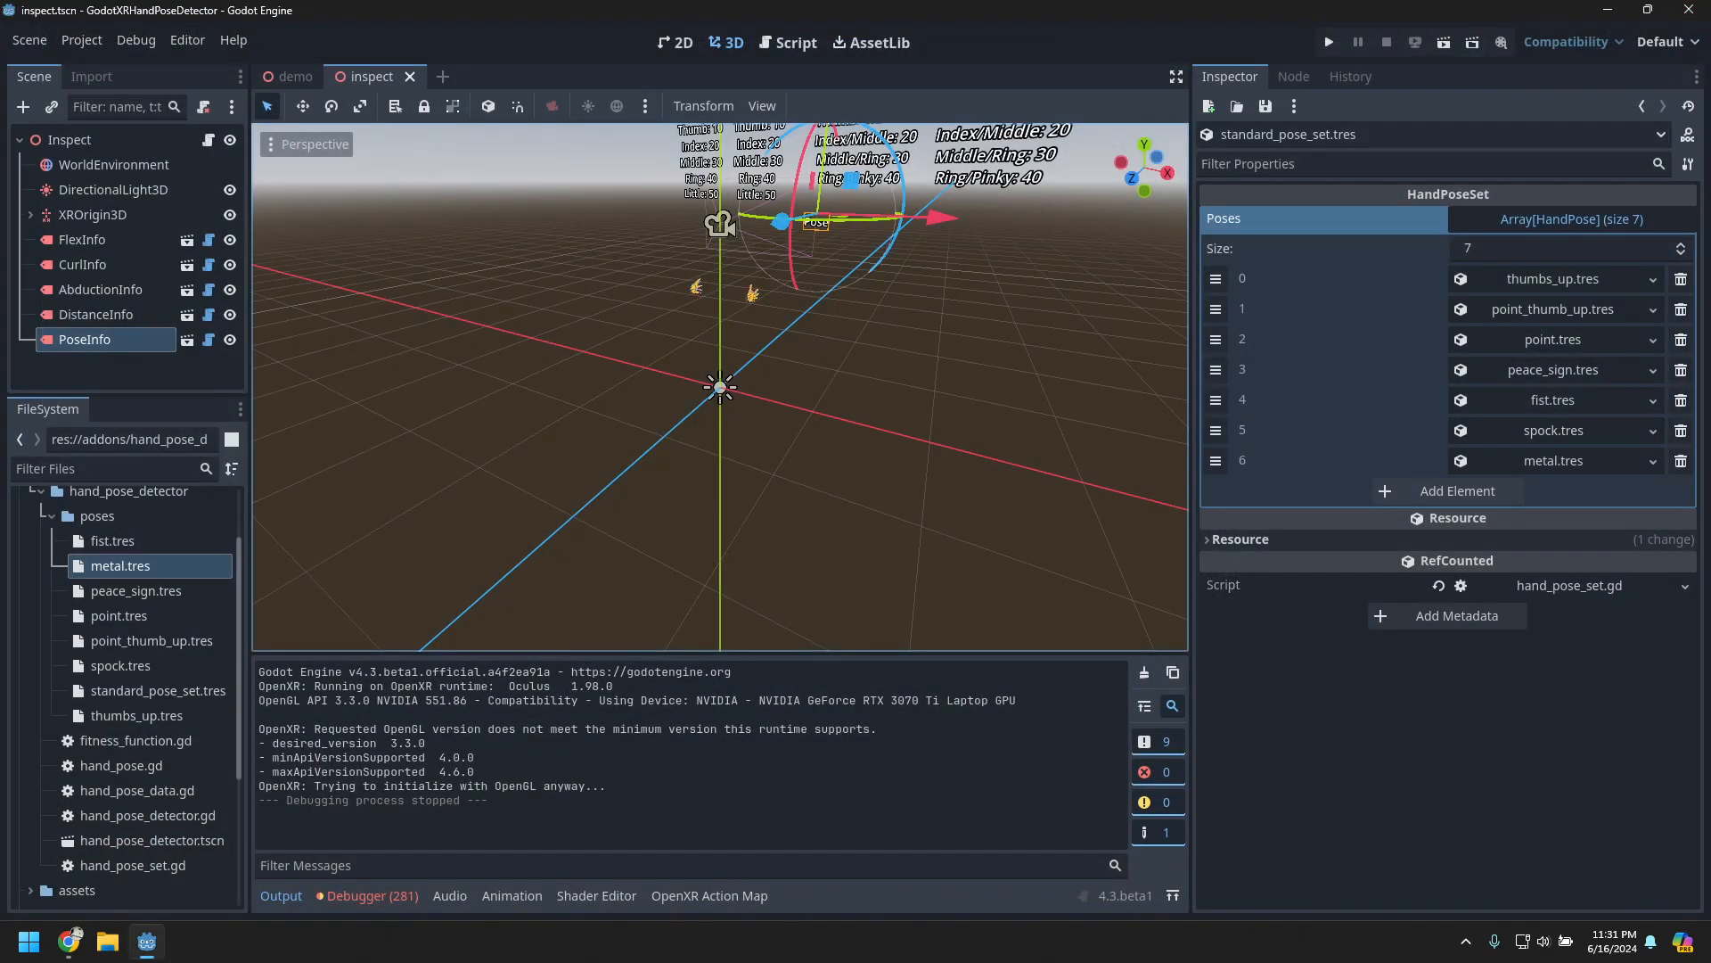